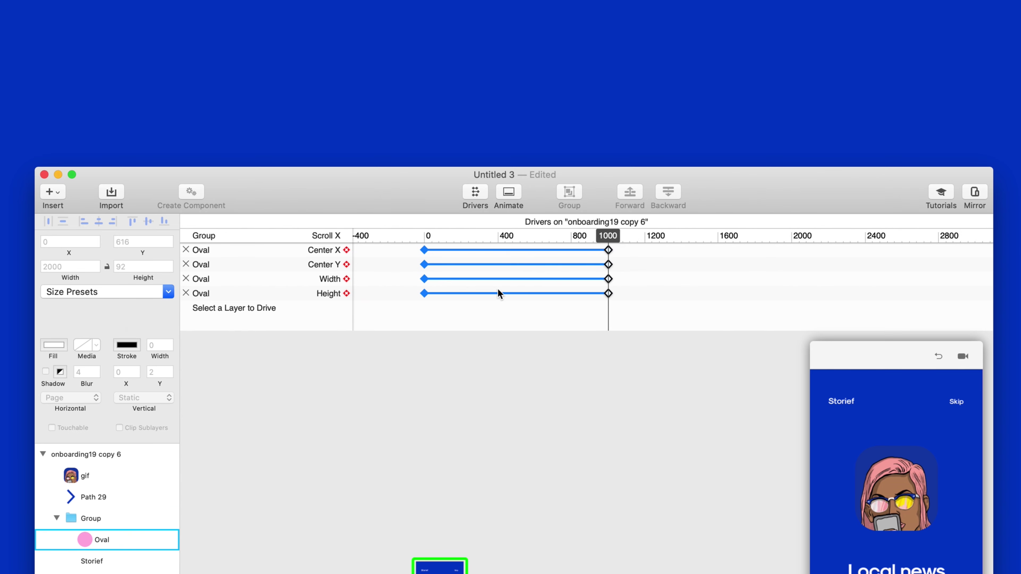
Step: Offset the pink oval's X position by 1000 to 1142 at scroll position 1000
click(610, 251)
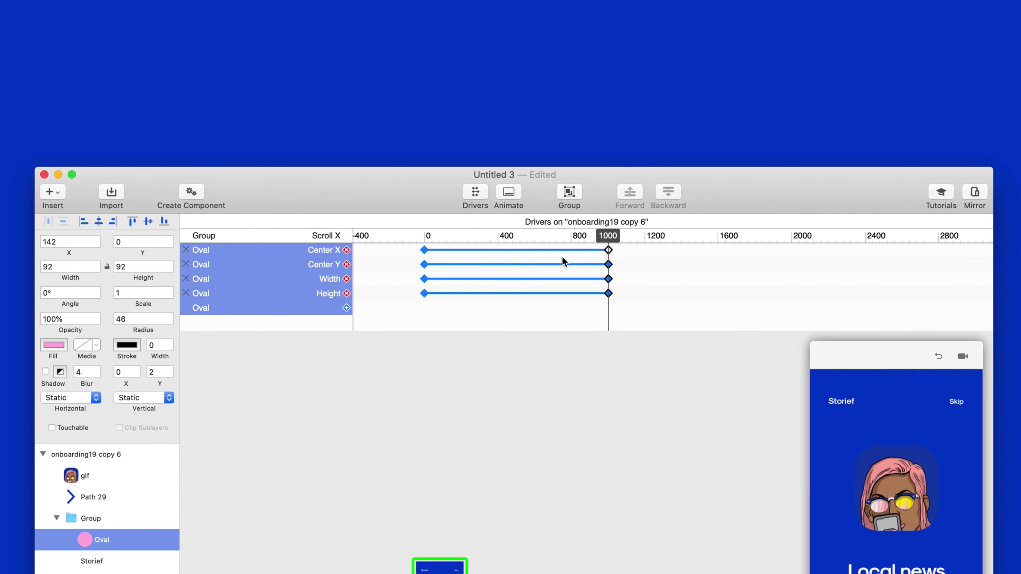
click(75, 241)
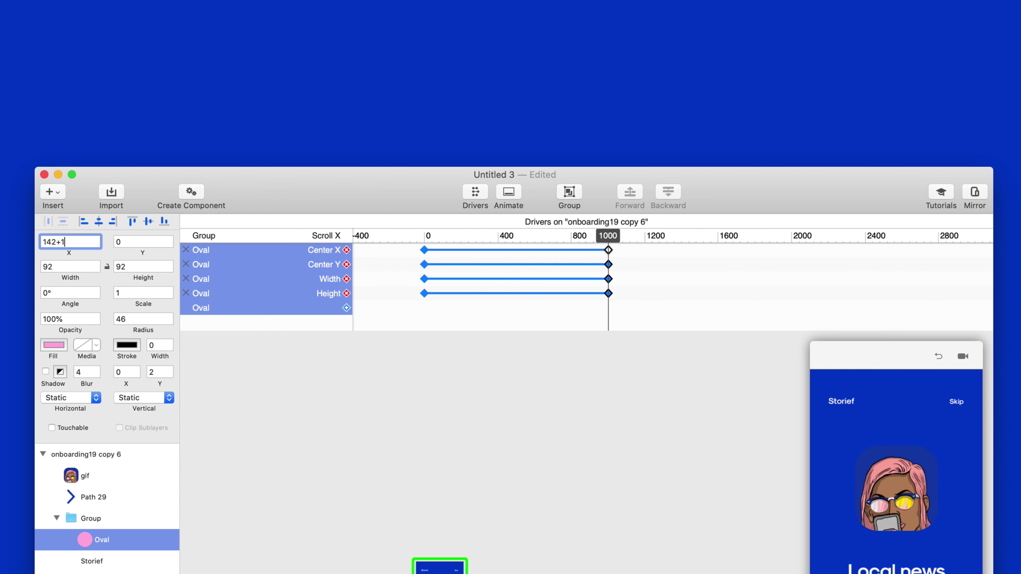
key(Return)
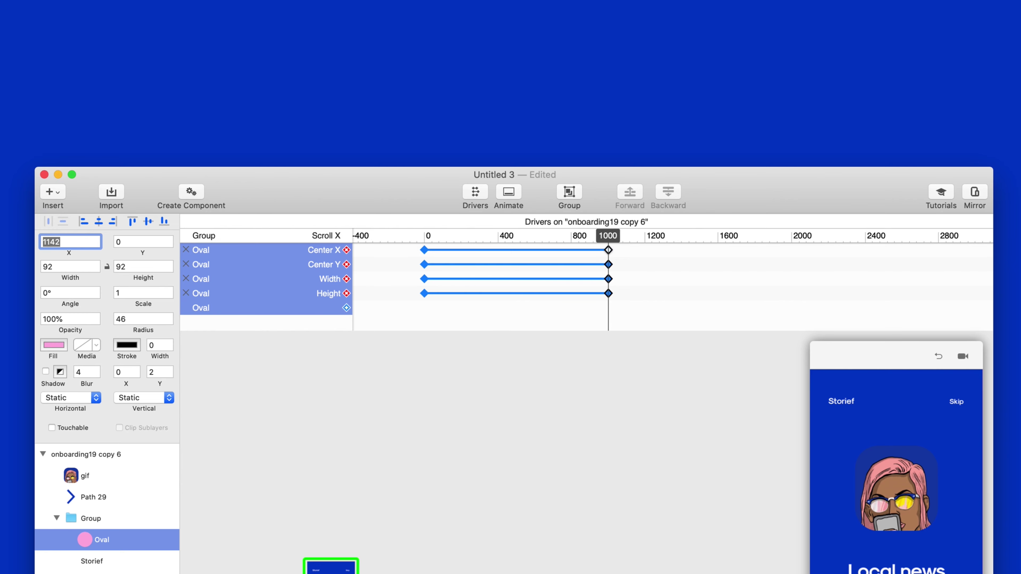
drag(430, 237, 608, 243)
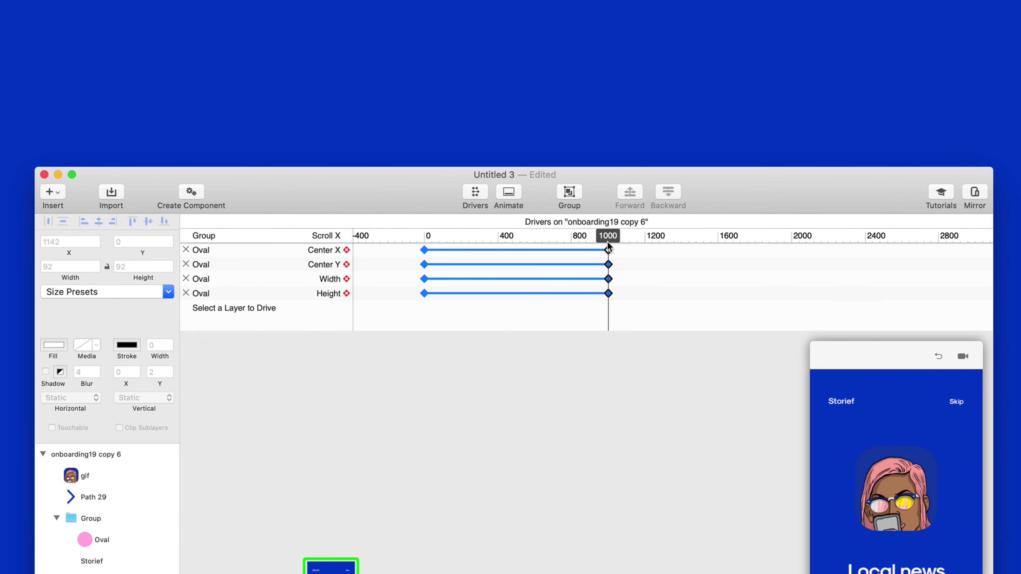
Step: Enlarge the pink oval to a width and height of 36000 at scroll position 1000
click(368, 427)
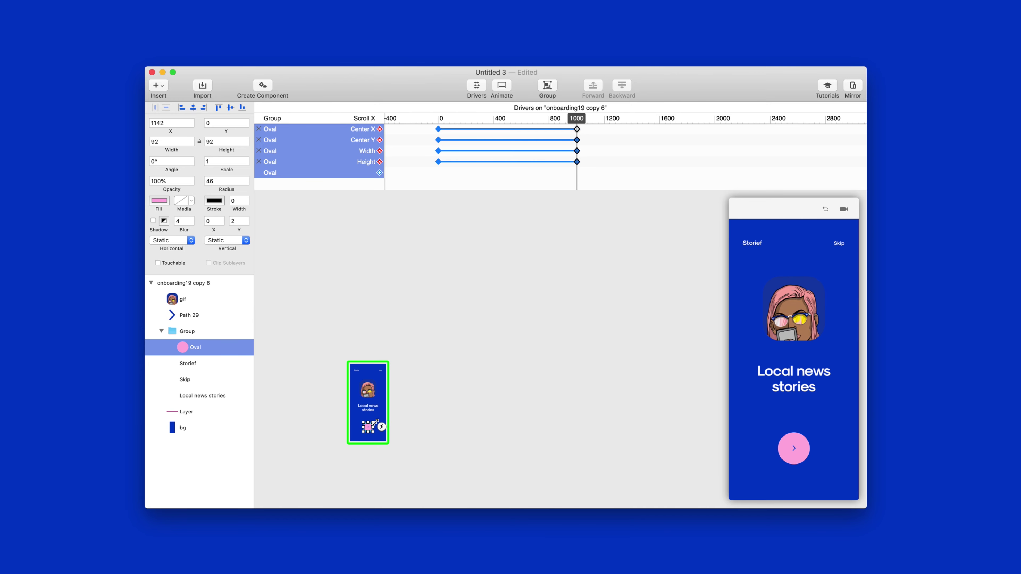
drag(380, 418, 620, 235)
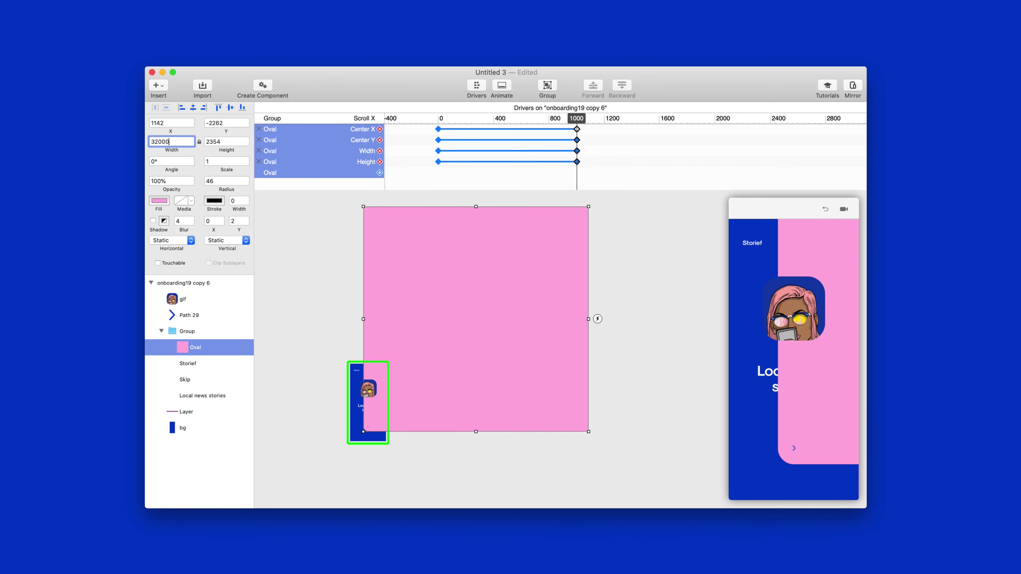
key(Return)
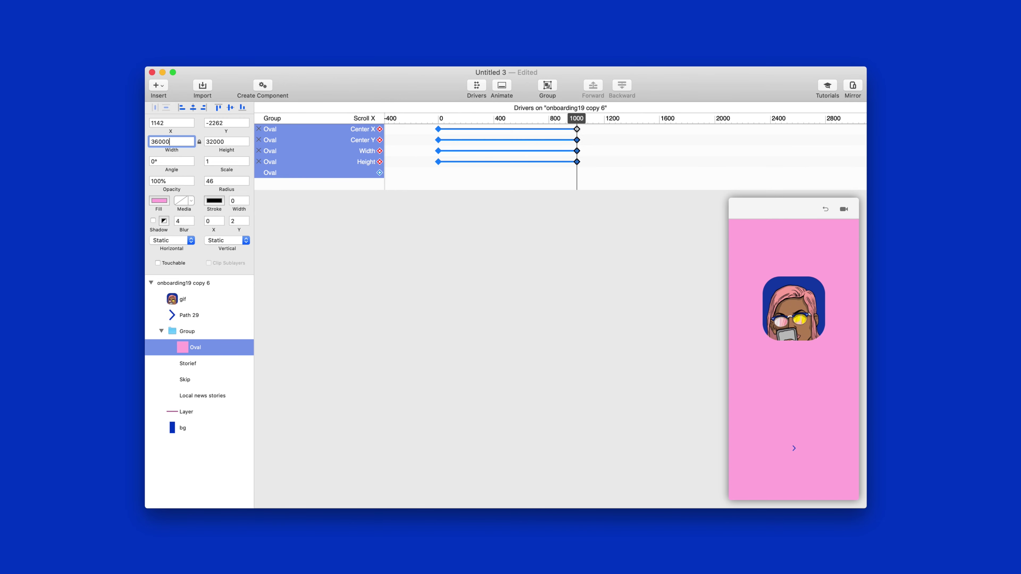
key(Return)
scroll(491, 310, right, 6)
scroll(491, 310, left, 1)
drag(517, 123, 577, 123)
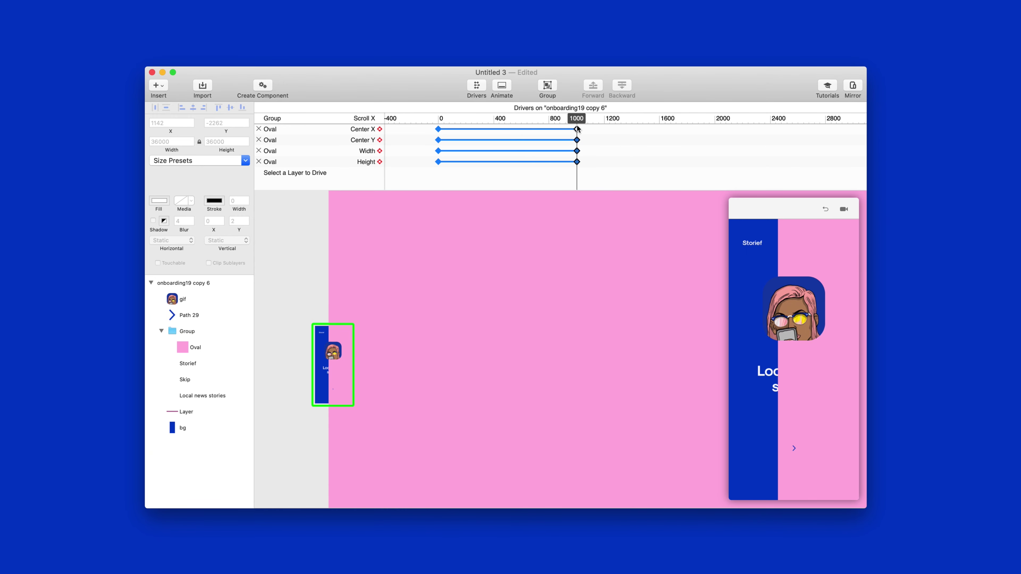
Step: Move the enlarged oval up to Y -18000, keeping X at 1142, so it is centred vertically on the artboard
click(447, 302)
drag(446, 298, 430, 220)
drag(413, 408, 406, 332)
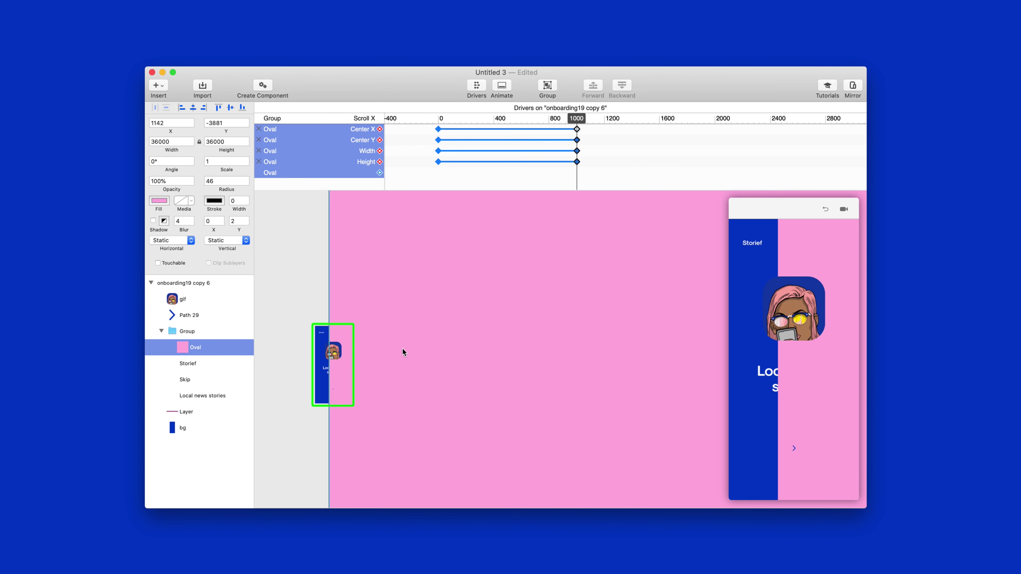
drag(410, 414, 410, 353)
drag(410, 317, 409, 425)
scroll(411, 378, down, 5)
scroll(410, 374, down, 3)
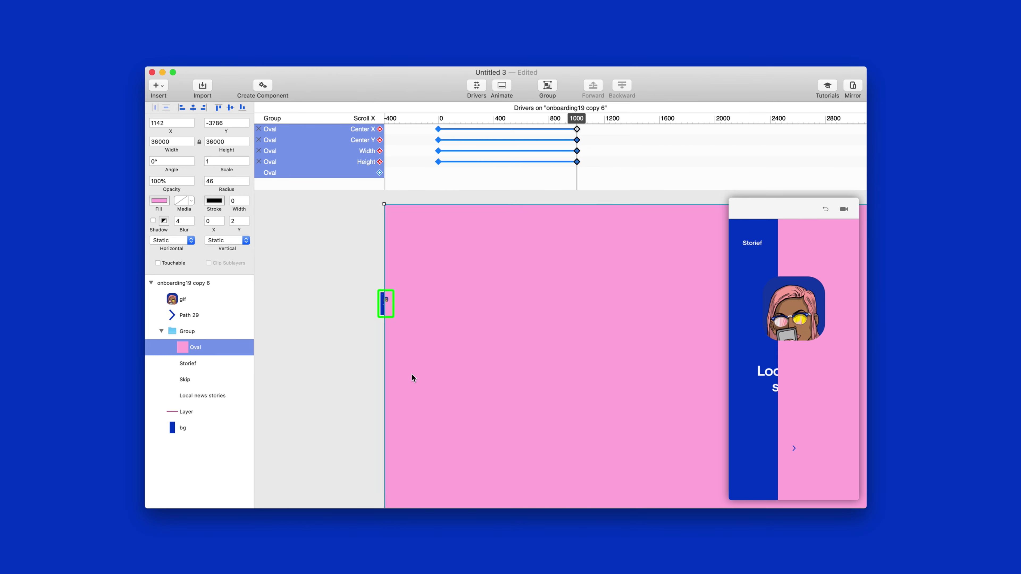
scroll(411, 374, down, 5)
drag(477, 422, 477, 298)
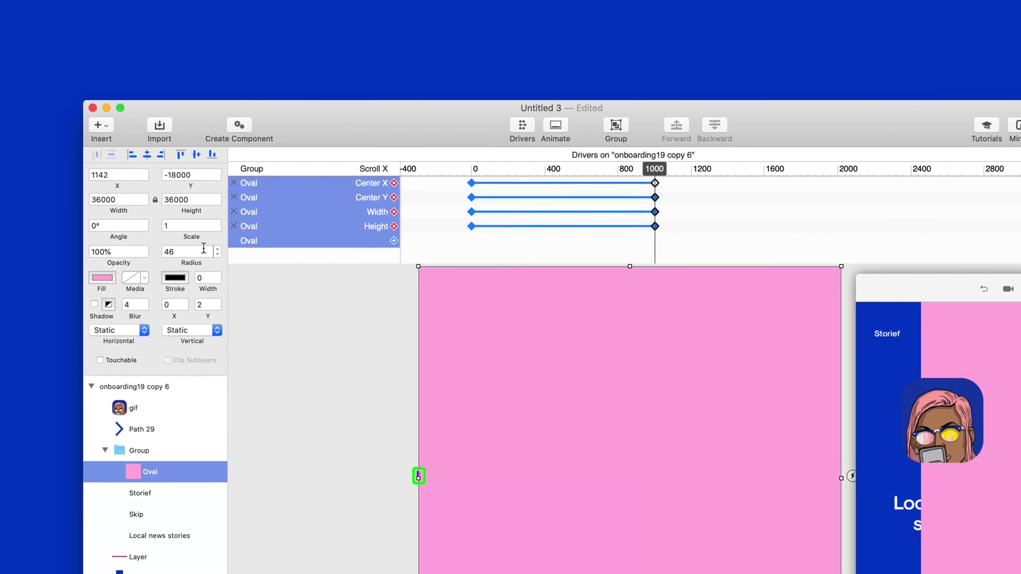
Step: Set the oval's corner radius to 40000 to make it round again
drag(235, 180, 173, 181)
text(40000)
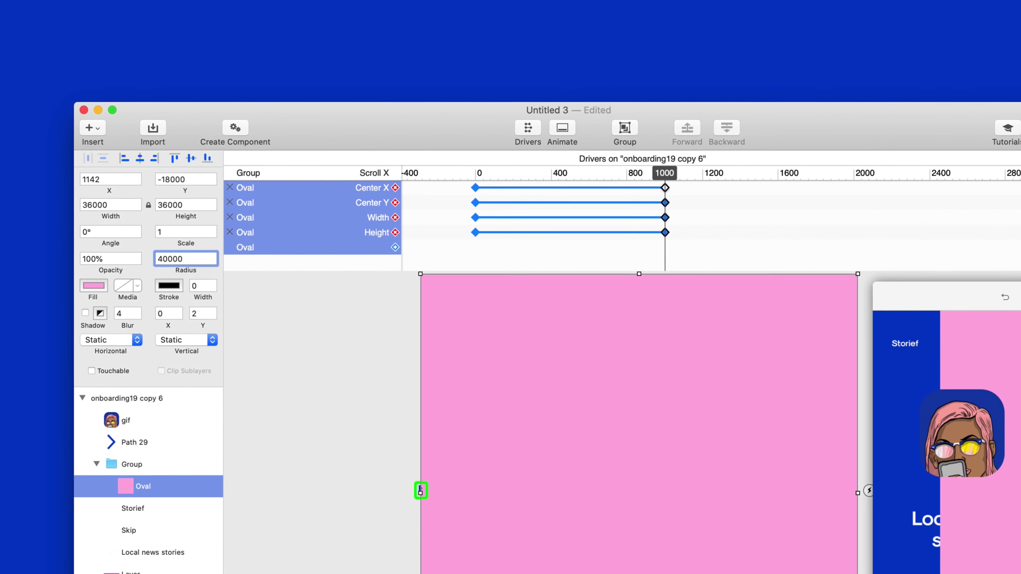
key(Return)
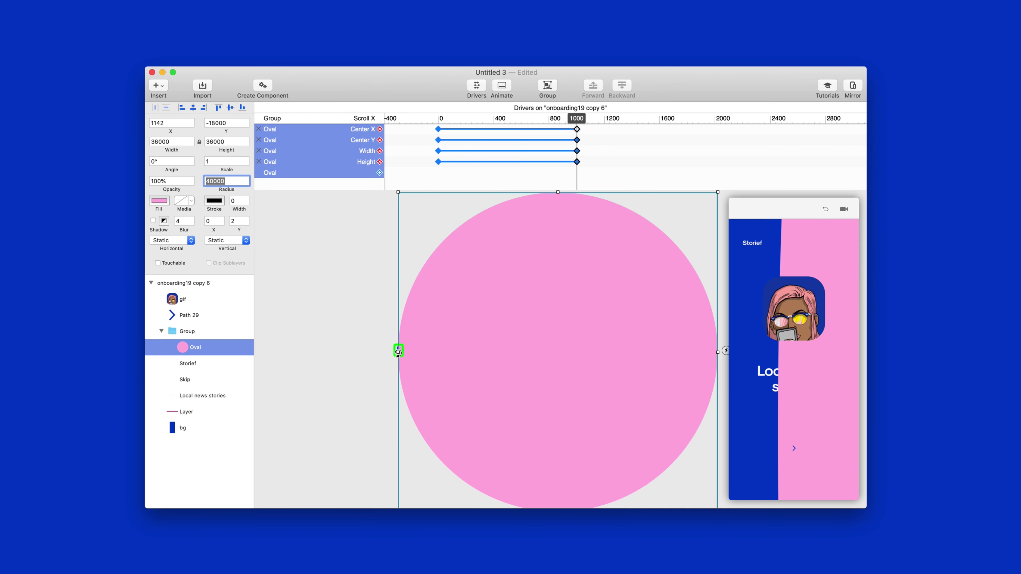
Step: Fine-tune the oval's vertical position to Y -17954, level with the arrow, and preview the scroll growth up to 1000
scroll(419, 495, up, 5)
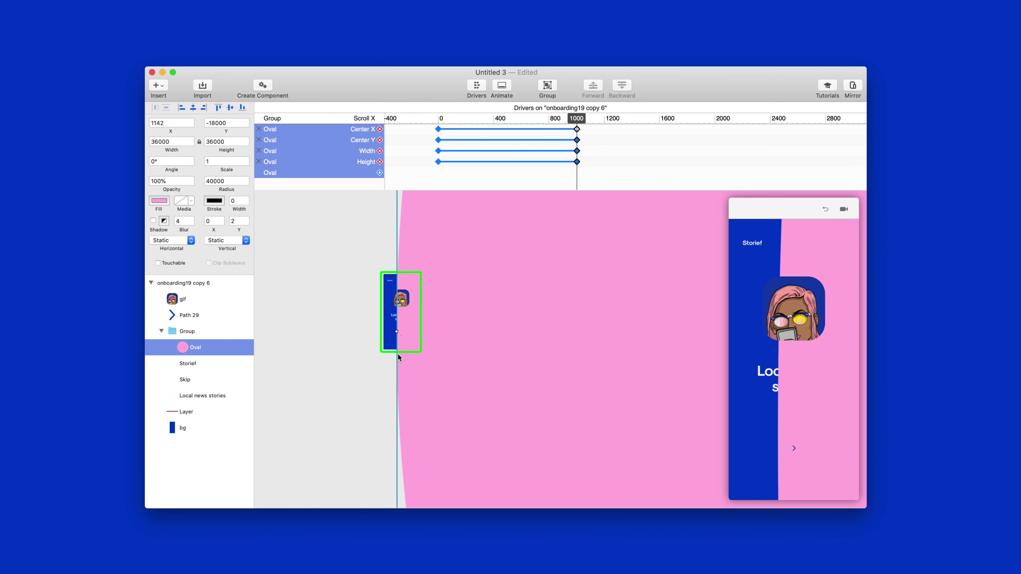
scroll(398, 354, up, 5)
drag(435, 275, 433, 294)
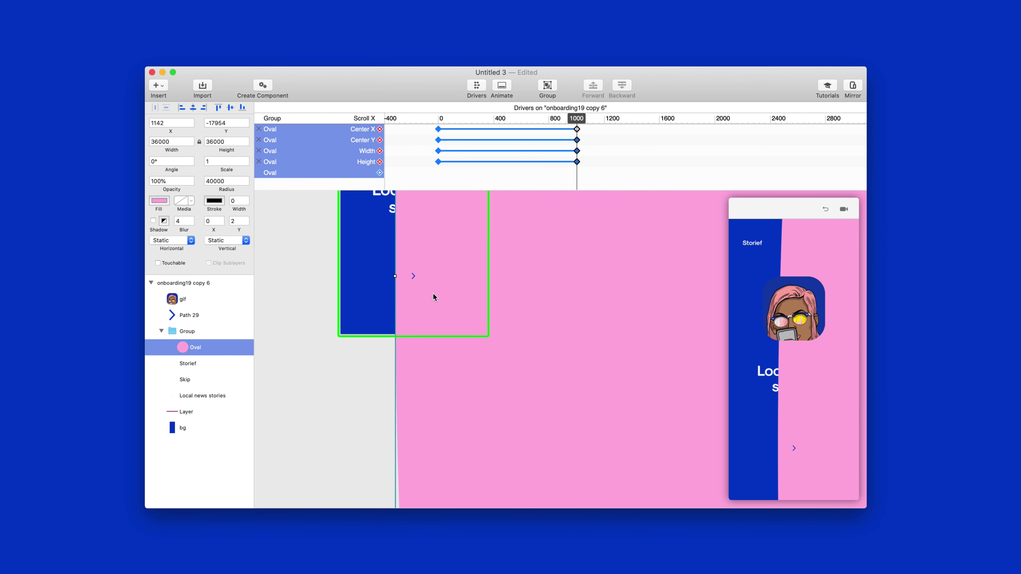
scroll(433, 282, down, 5)
drag(559, 122, 577, 134)
click(578, 138)
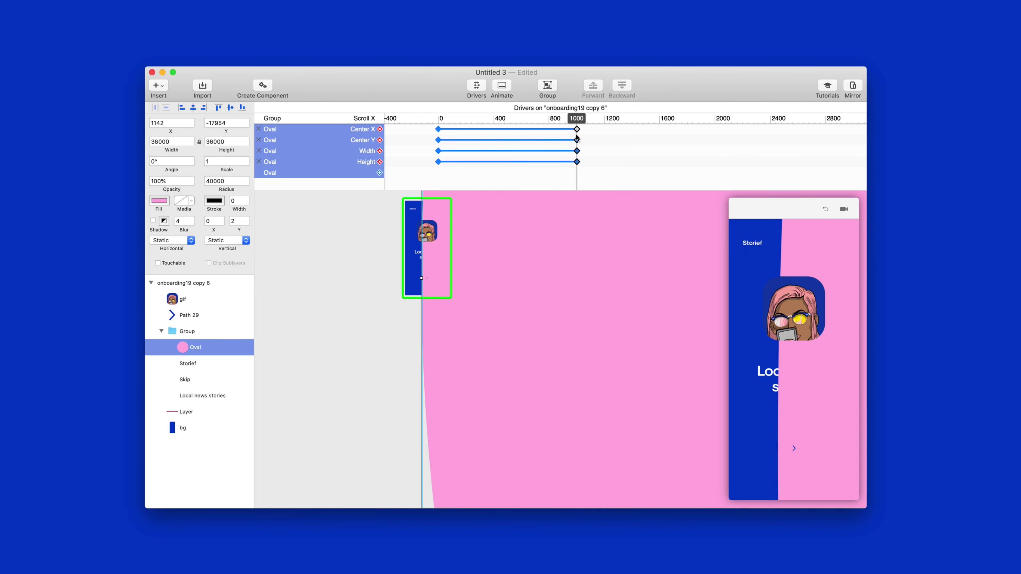
Step: Add an Opacity driver to the oval at scroll position 1000 and set its opacity to 0% at 1072
click(380, 172)
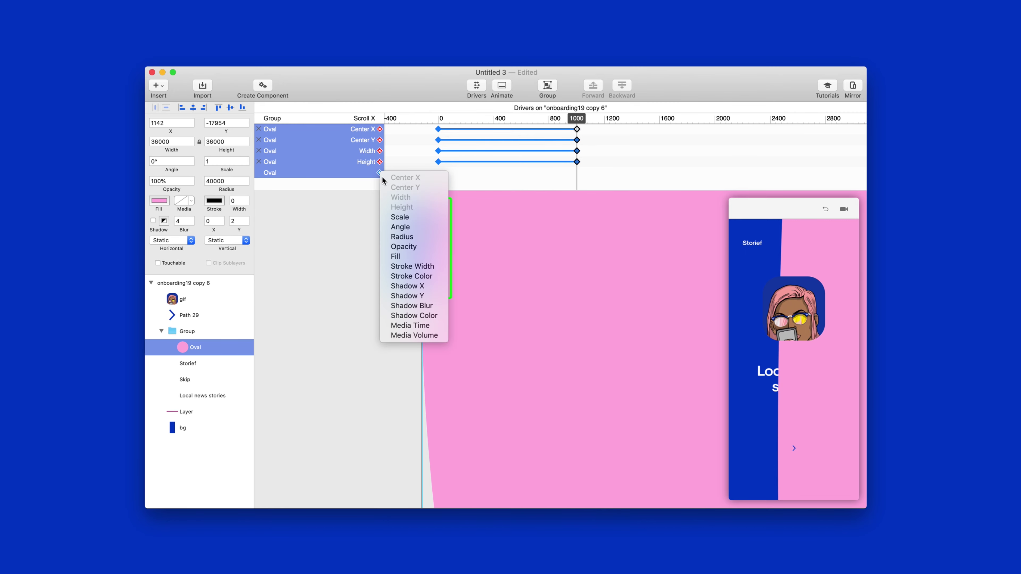
click(414, 248)
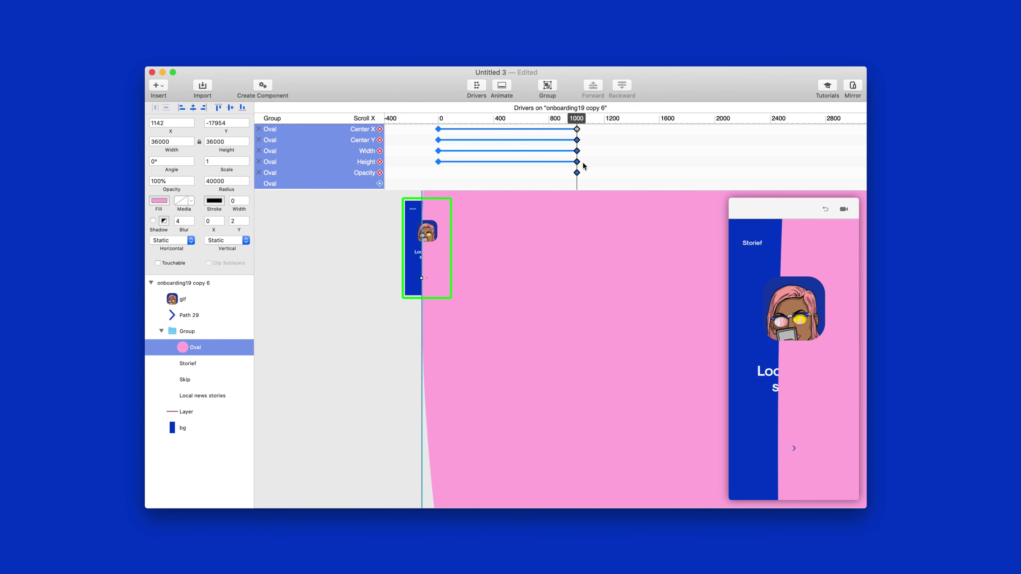
click(592, 118)
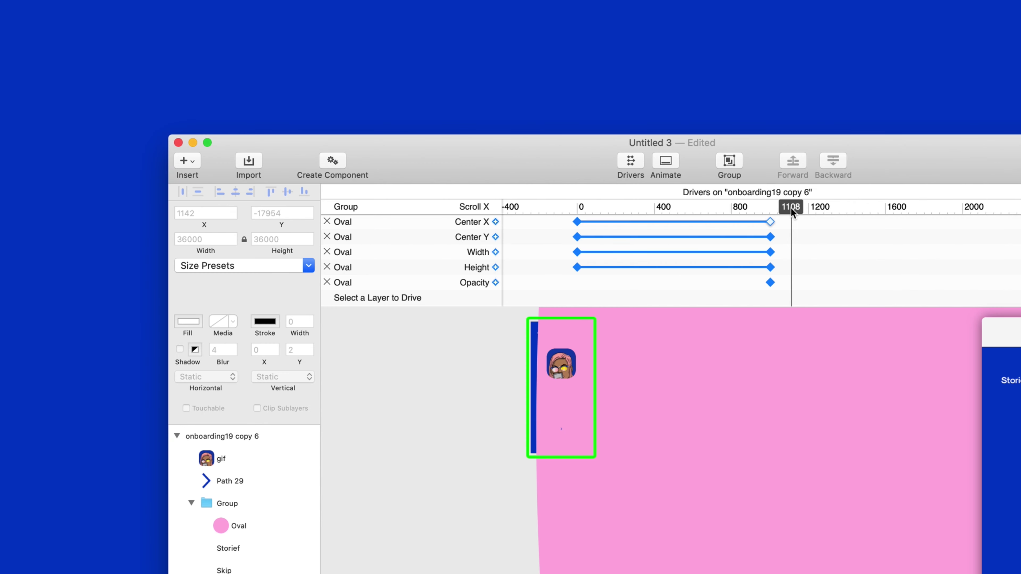
drag(791, 208, 784, 208)
click(540, 290)
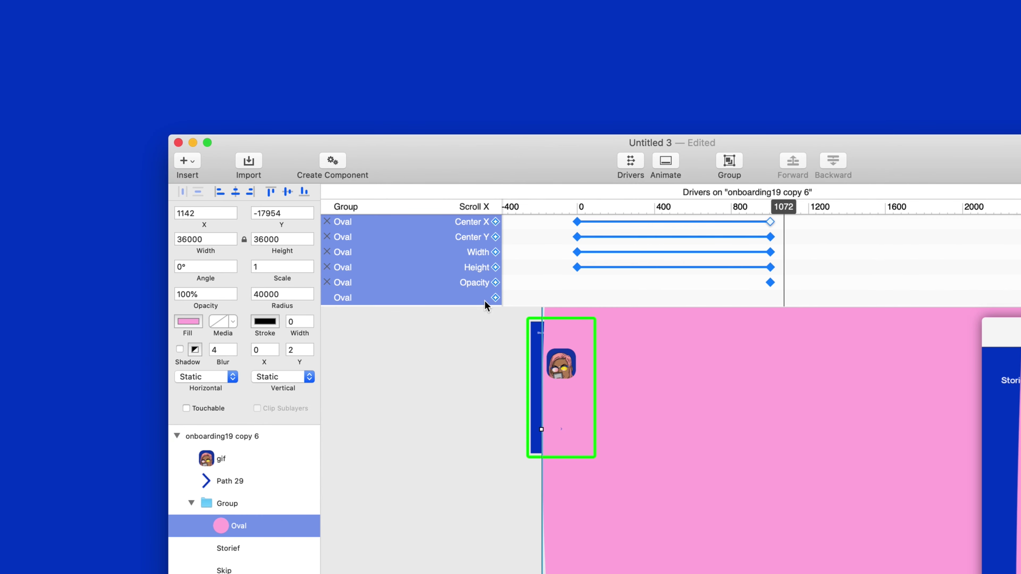
click(199, 294)
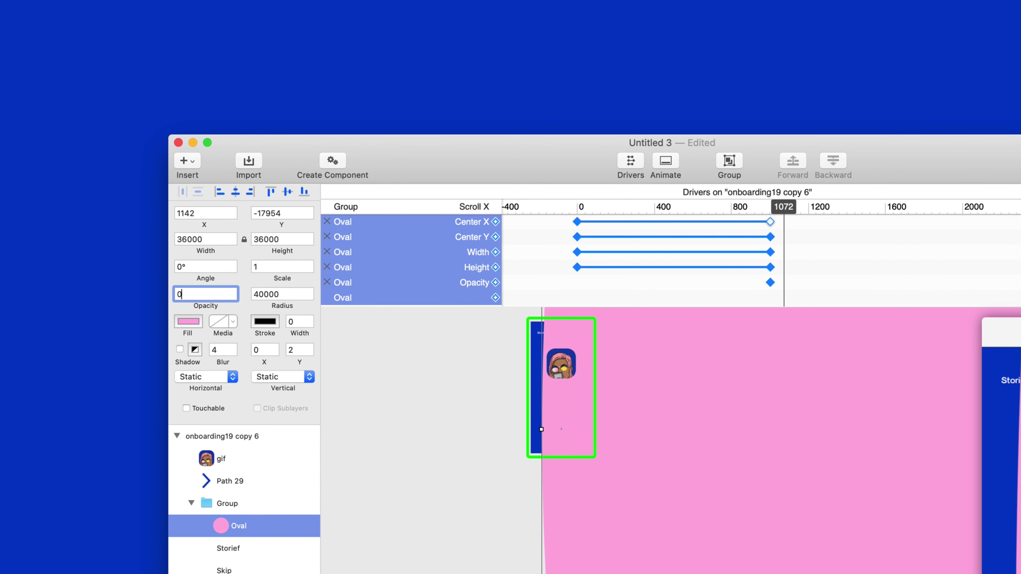
key(Return)
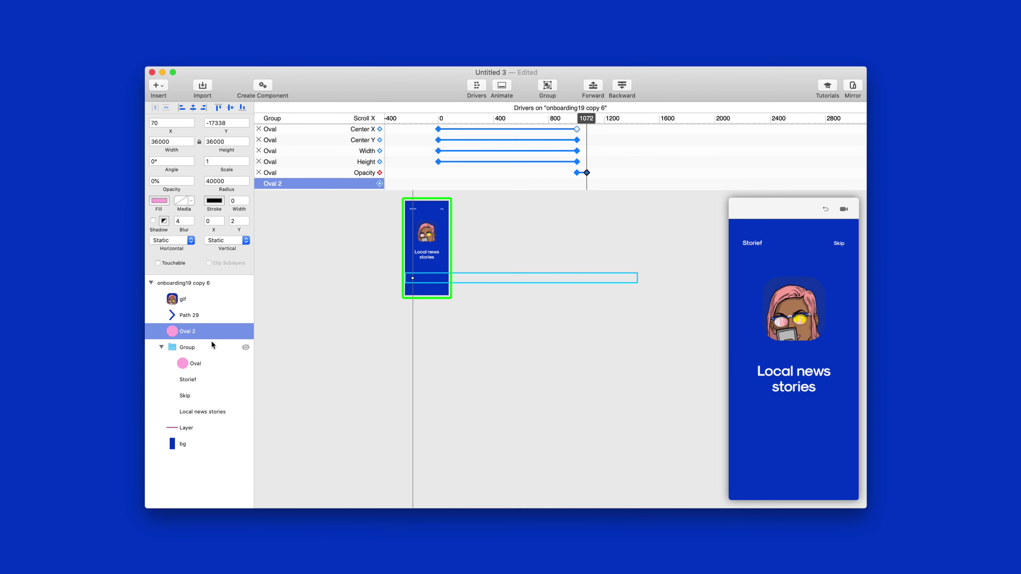
Step: Move the Oval 2 copy into the group above Oval and set its opacity to 100%
drag(211, 333, 202, 361)
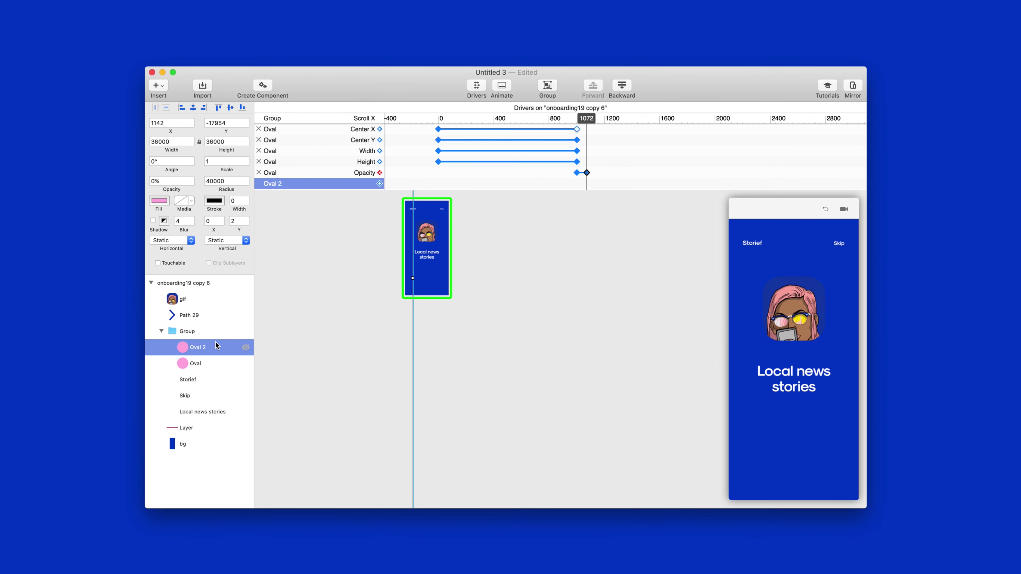
scroll(431, 277, down, 6)
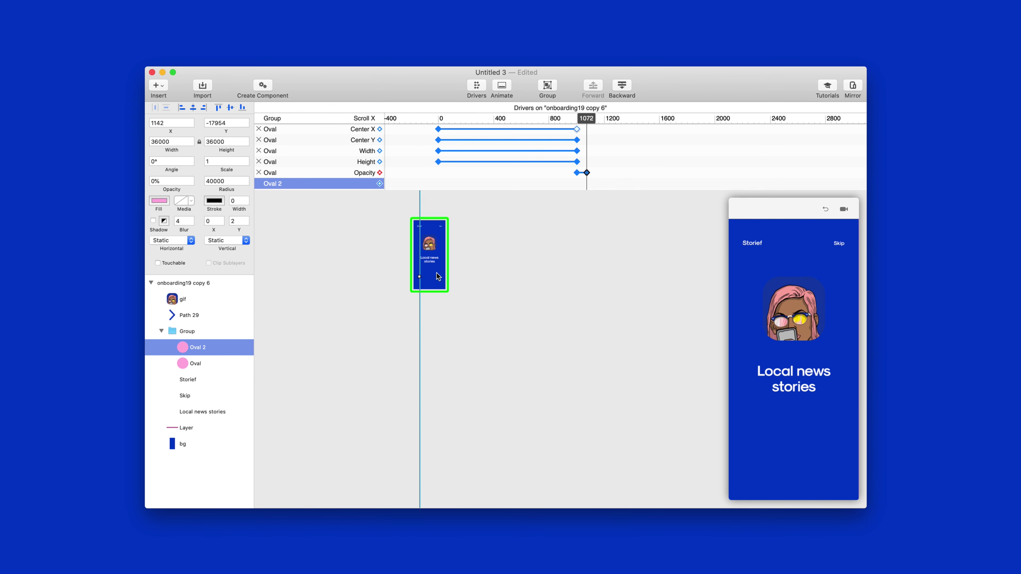
scroll(436, 272, up, 5)
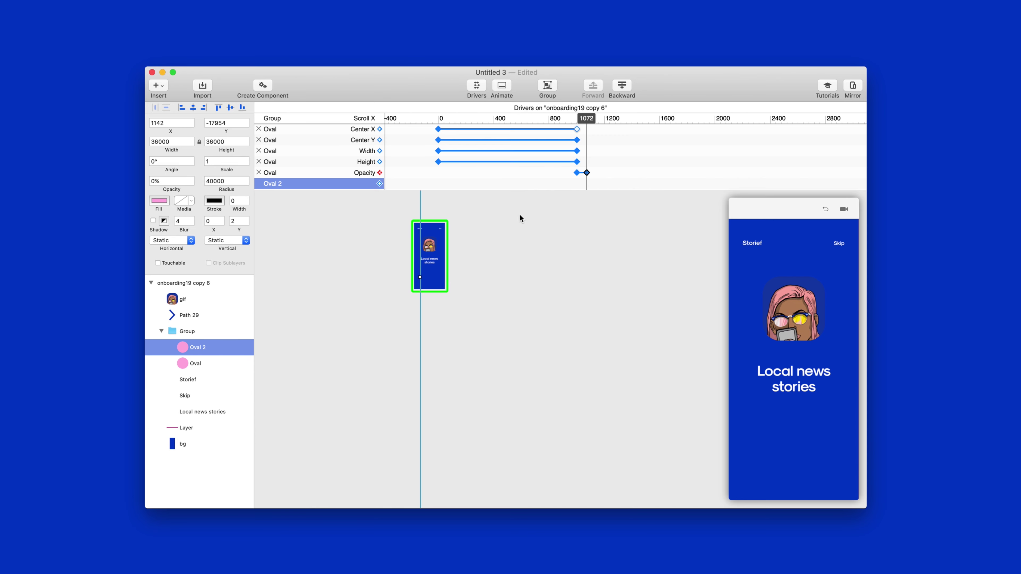
click(189, 181)
text(100)
key(Return)
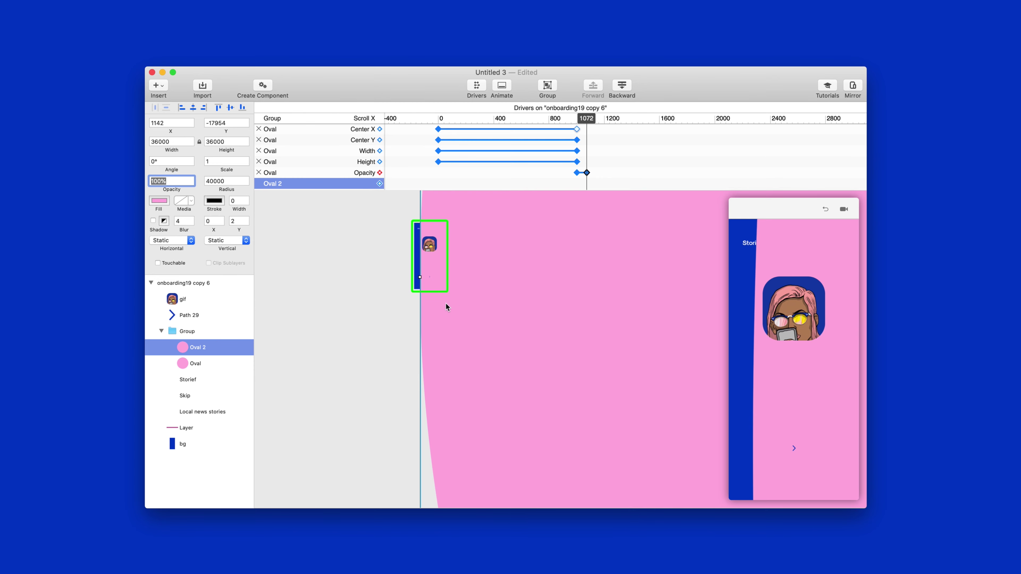
Step: Move Oval 2 to X -34931 so its right edge meets the original oval's left edge at scroll position 927
scroll(346, 316, down, 10)
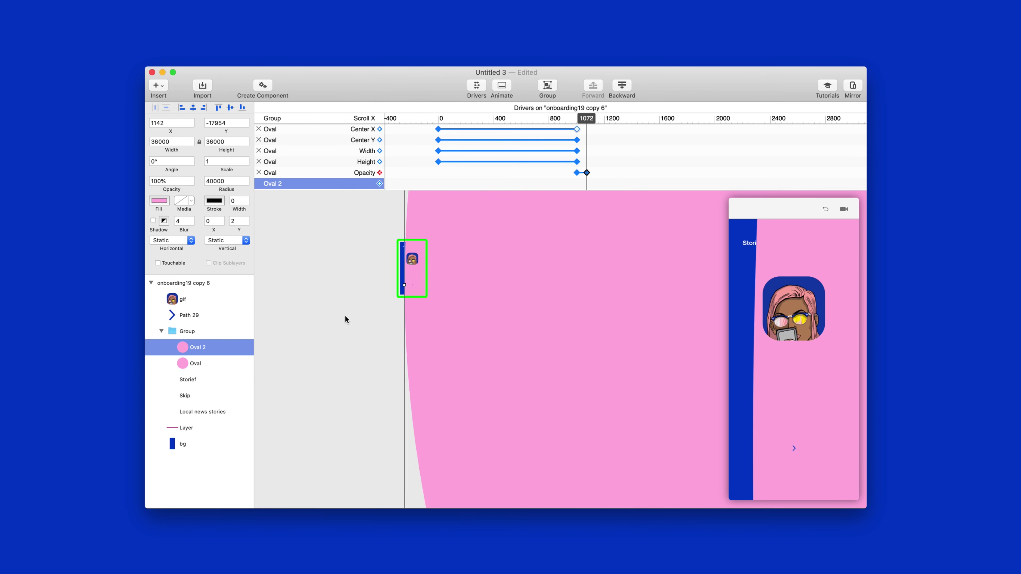
drag(433, 300, 299, 300)
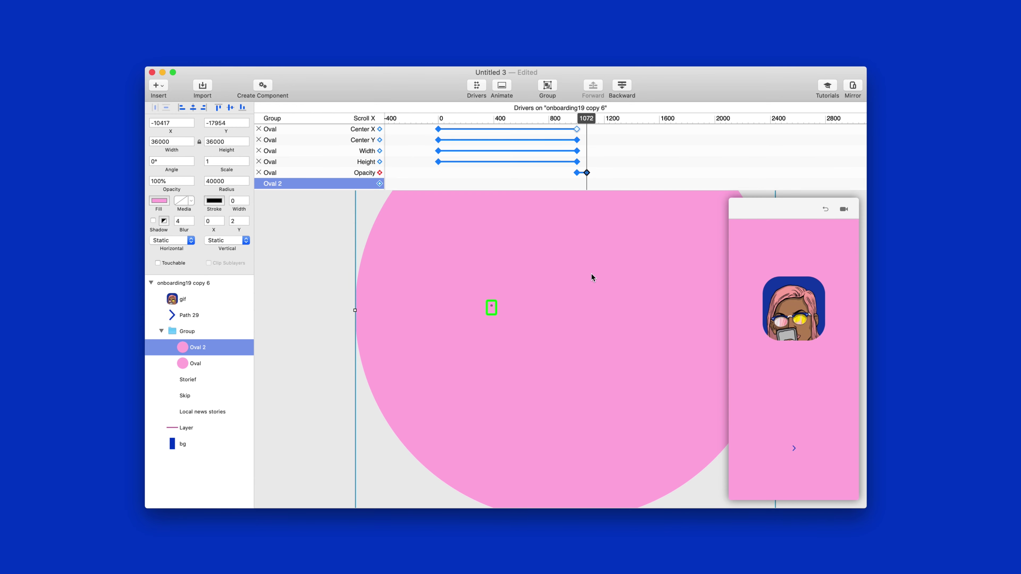
drag(591, 276, 298, 275)
scroll(579, 310, right, 6)
scroll(521, 305, up, 6)
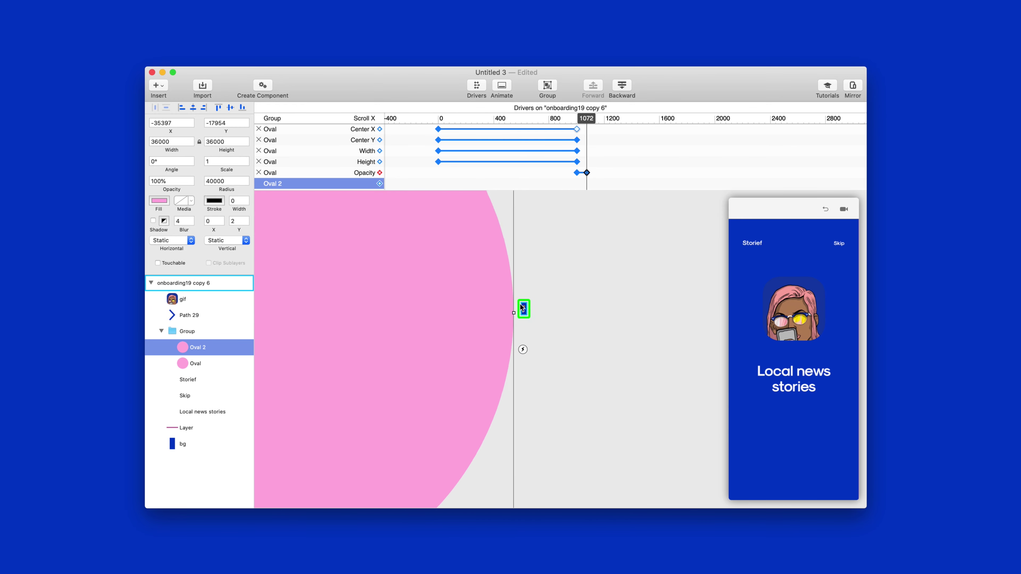
drag(384, 367, 423, 365)
drag(575, 121, 566, 129)
drag(426, 327, 416, 329)
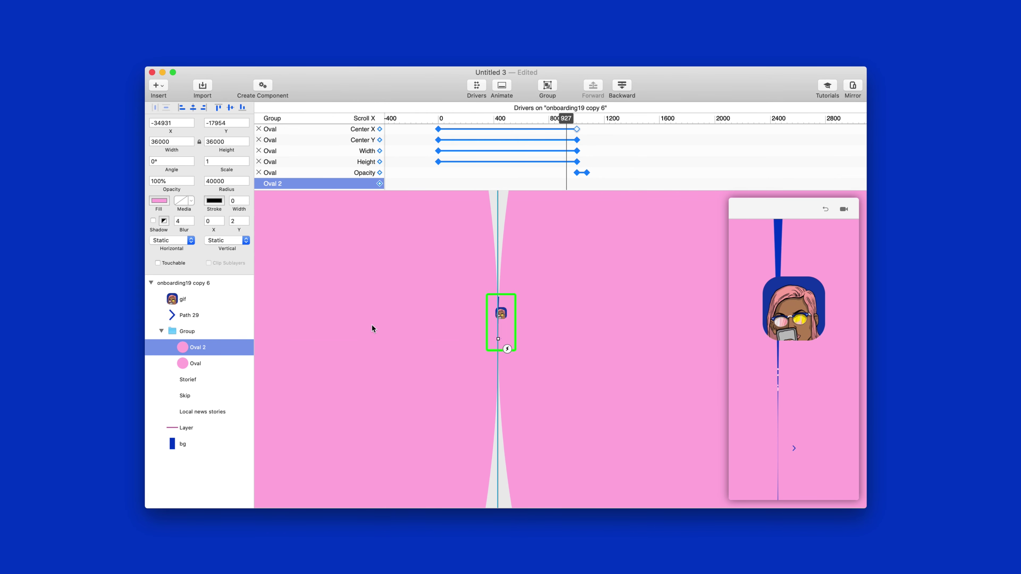
Step: Change the fill colour of Oval 2 to blue 003BC8
click(159, 201)
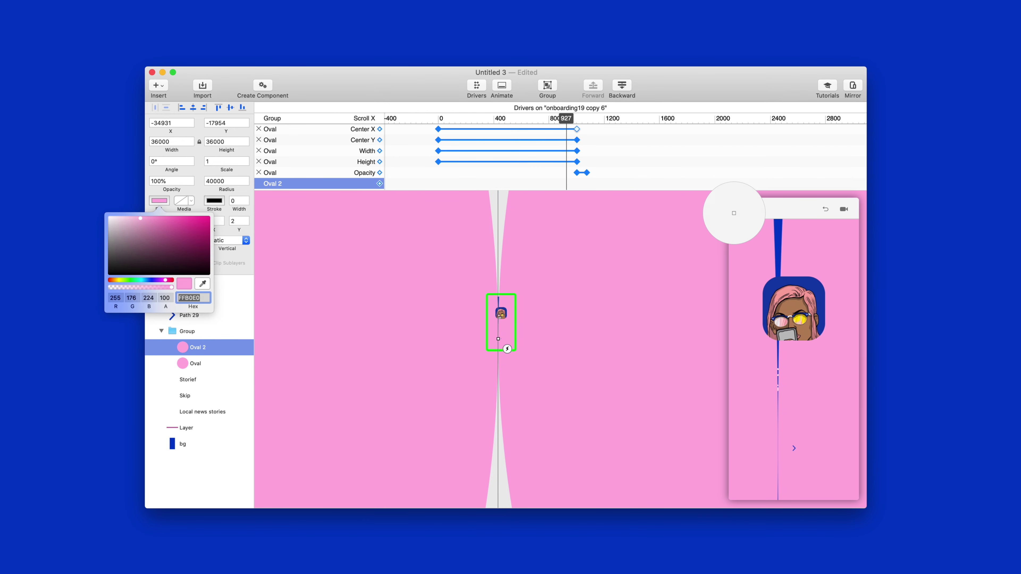
text(003BC8)
key(Return)
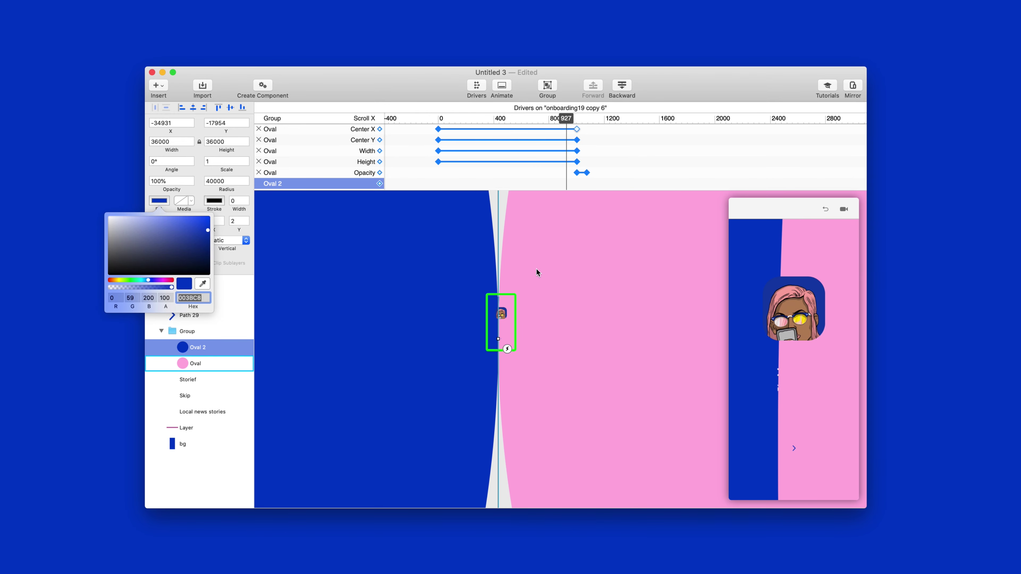
click(453, 304)
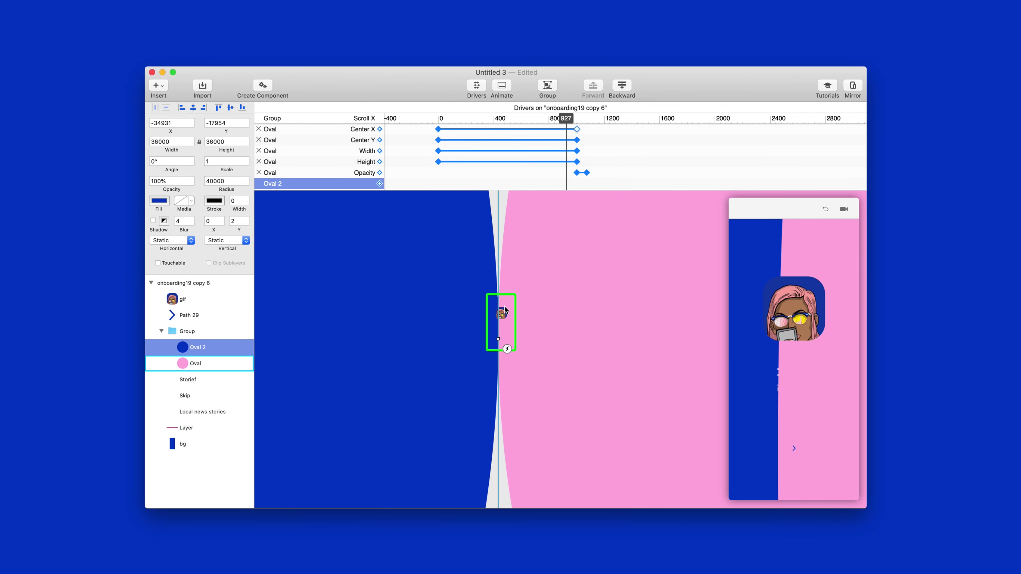
Step: Add an Opacity driver to Oval 2 at scroll position 1000 and set its opacity to 0% at 1072
scroll(505, 307, up, 5)
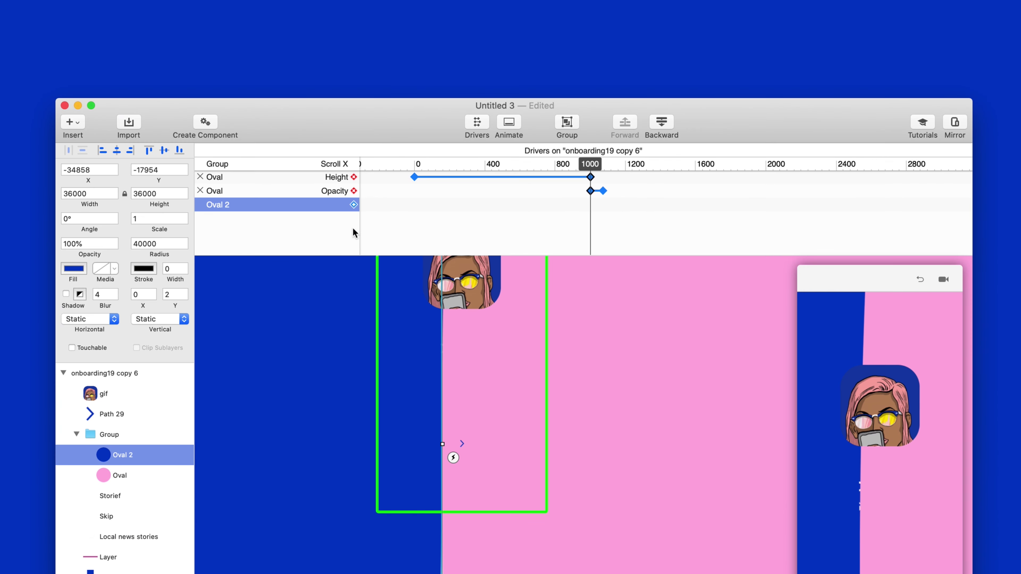
click(354, 204)
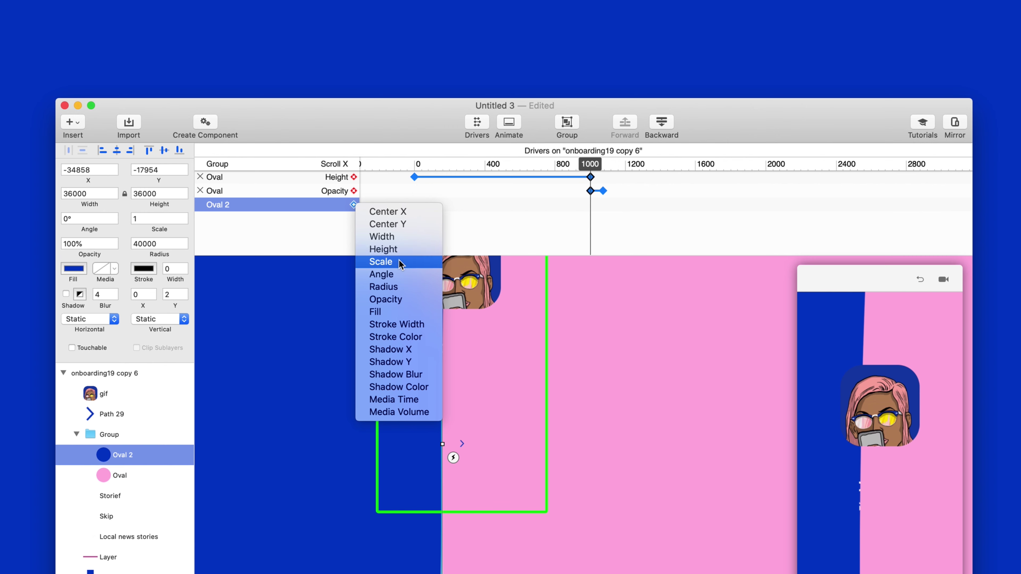
click(380, 299)
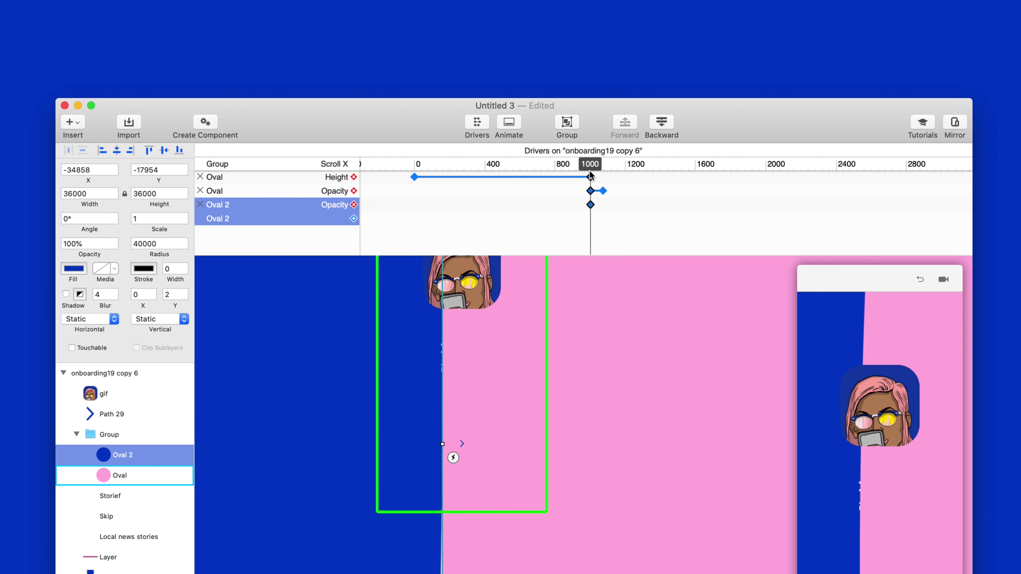
drag(591, 204, 581, 207)
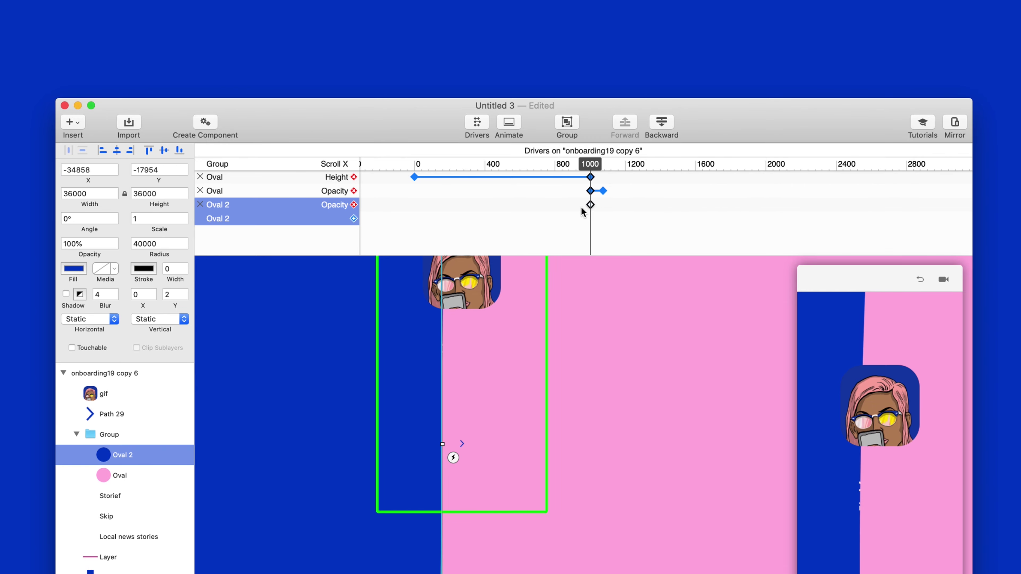
drag(590, 164, 603, 164)
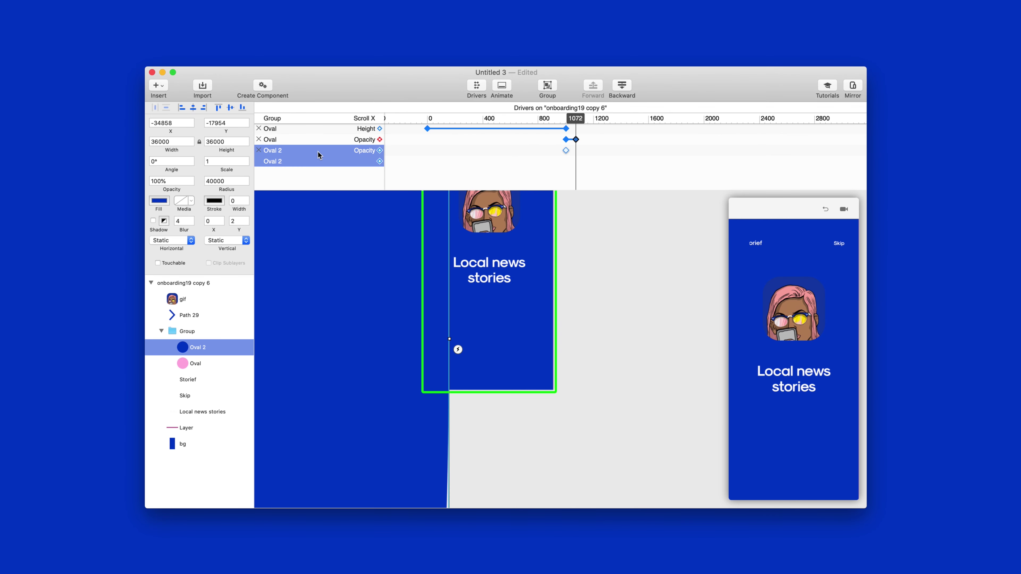
click(183, 182)
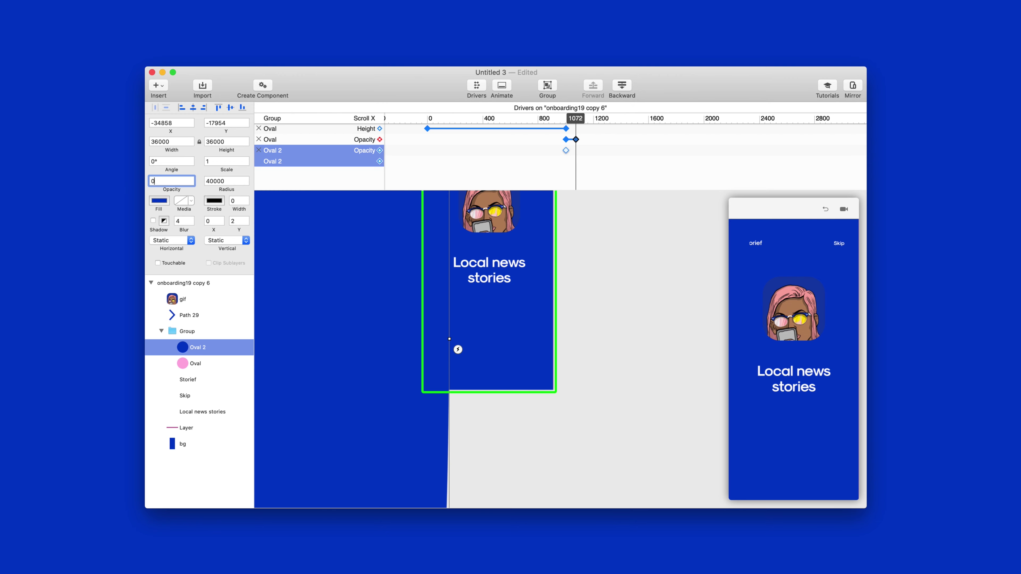
text(0)
key(Return)
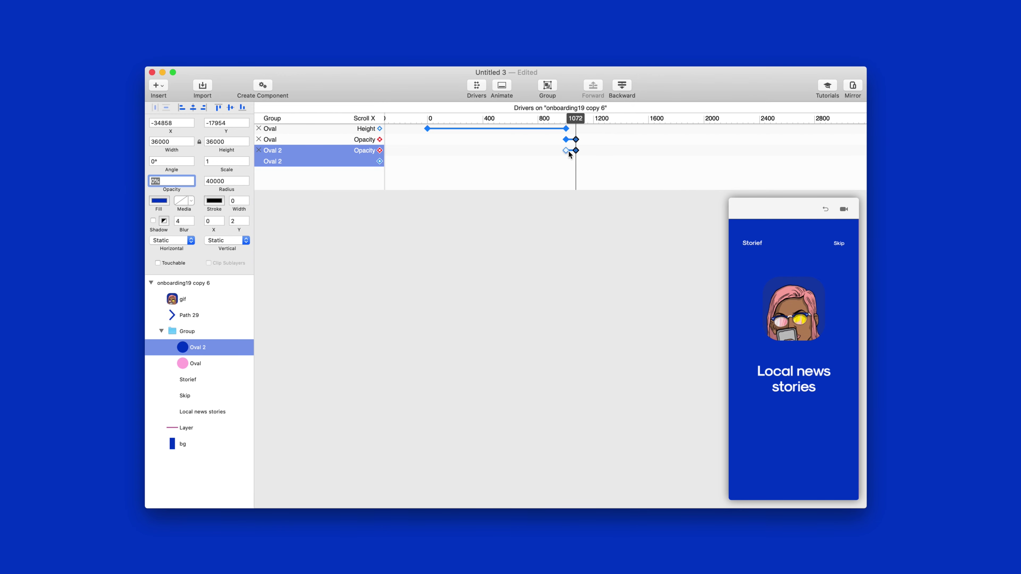
Step: Change Oval 2's opacity to 100% at the 1072 keyframe
drag(568, 121, 576, 123)
click(579, 148)
click(577, 150)
drag(160, 180, 123, 182)
text(100)
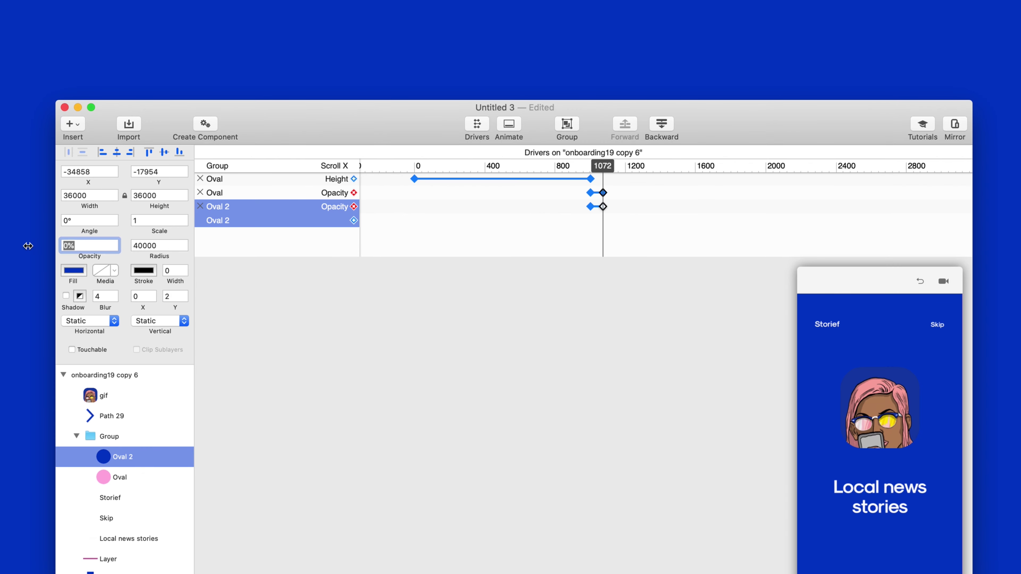
key(Return)
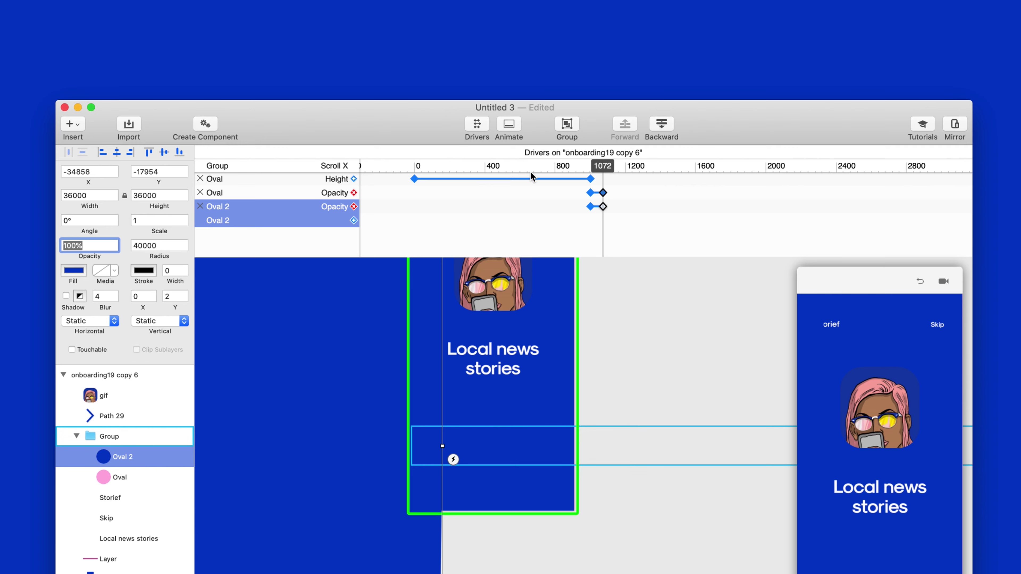
Step: Set Oval 2's opacity to 0% at the 1000 keyframe, and shift both opacity keyframes earlier so the 100% one sits at 1000
drag(603, 169, 591, 171)
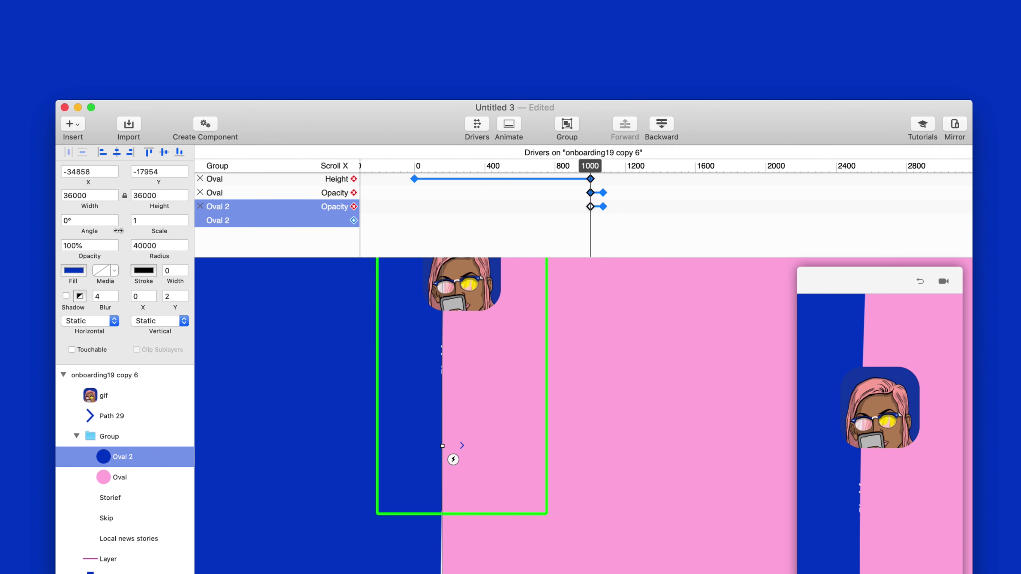
text(0)
key(Return)
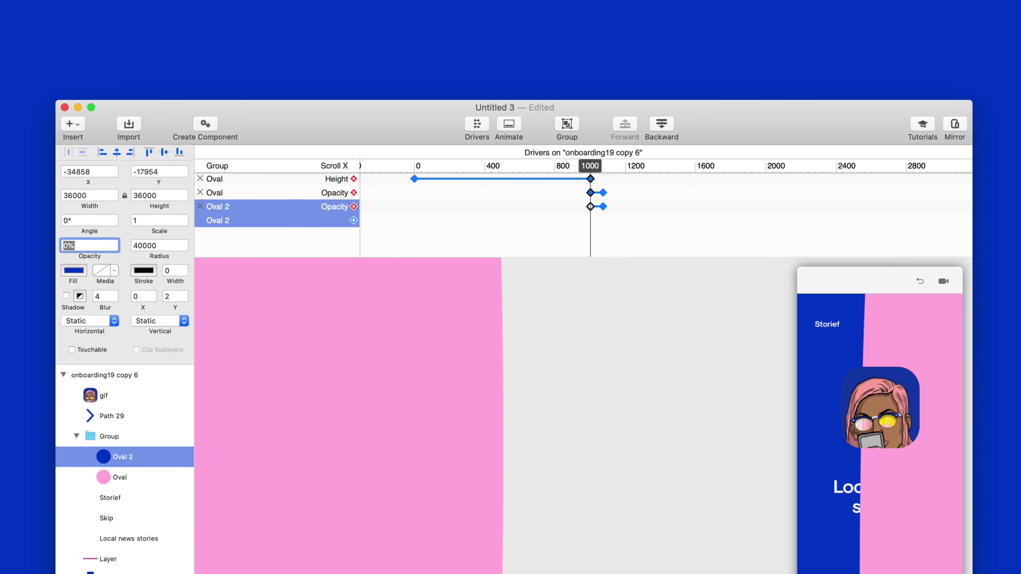
click(603, 207)
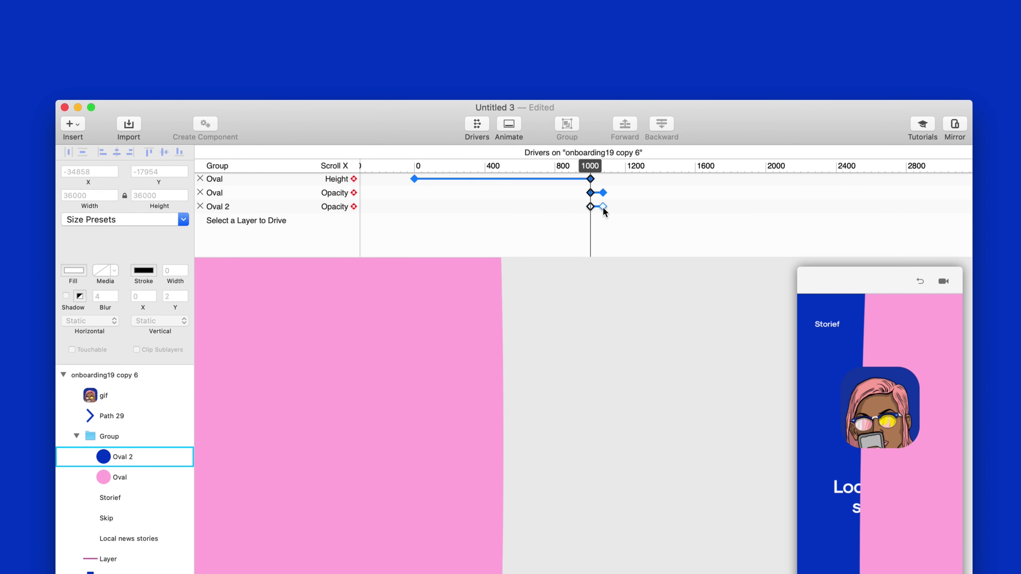
drag(590, 166, 590, 168)
Step: Add Center X, Center Y, Width and Height drivers to Oval 2 at scroll position 1000
click(133, 457)
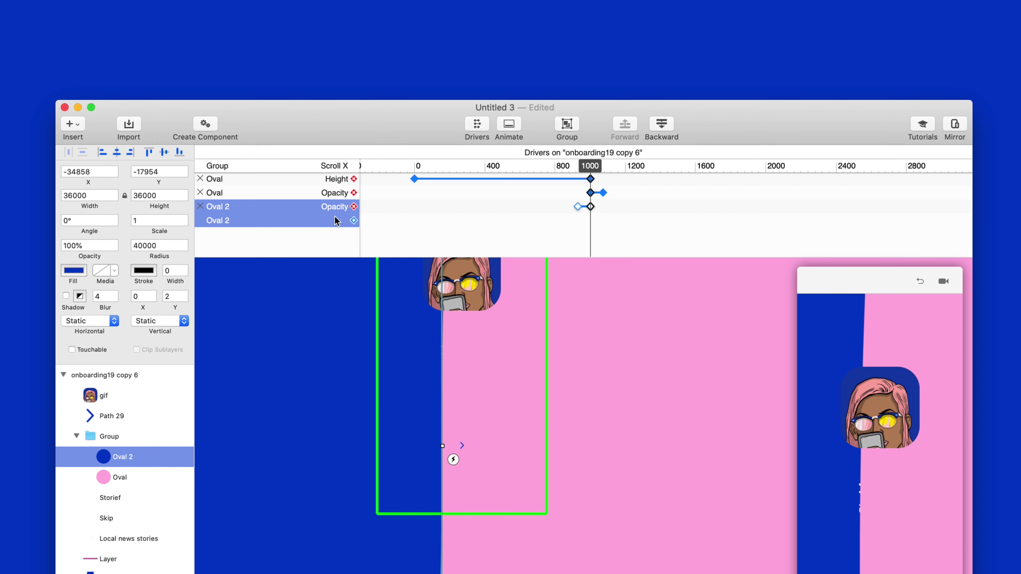
click(352, 221)
click(363, 222)
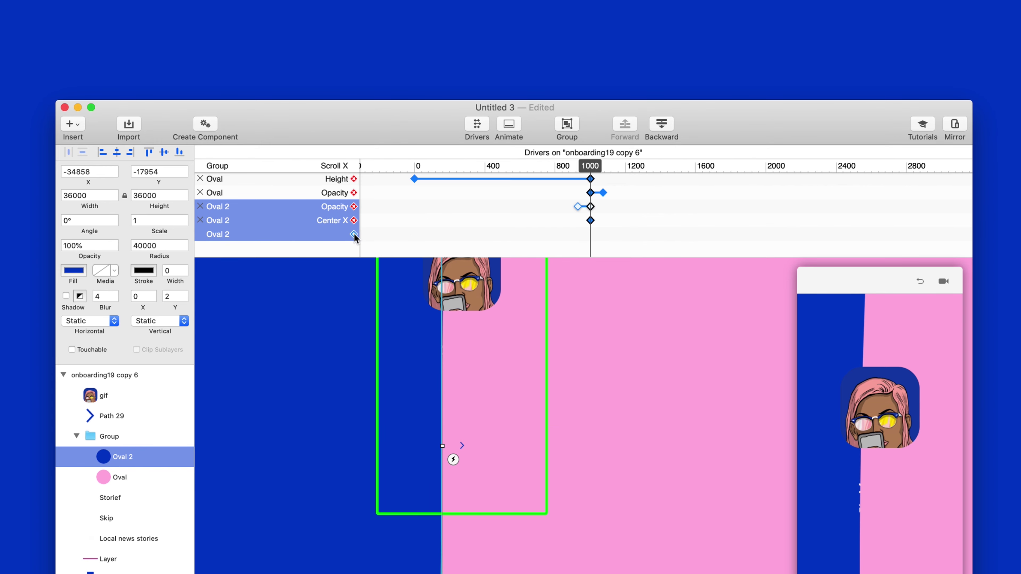
click(353, 234)
click(365, 253)
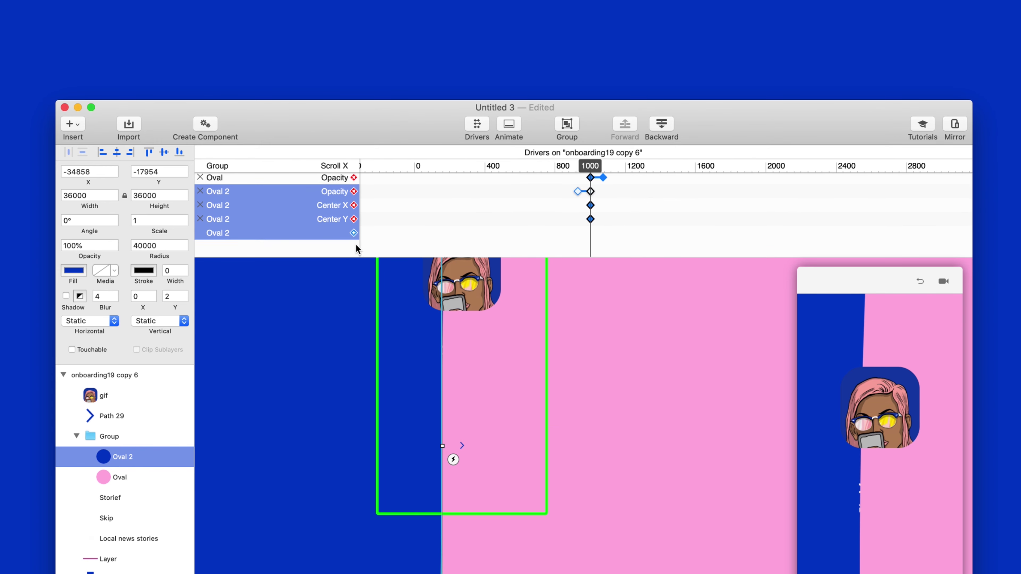
click(354, 228)
click(380, 258)
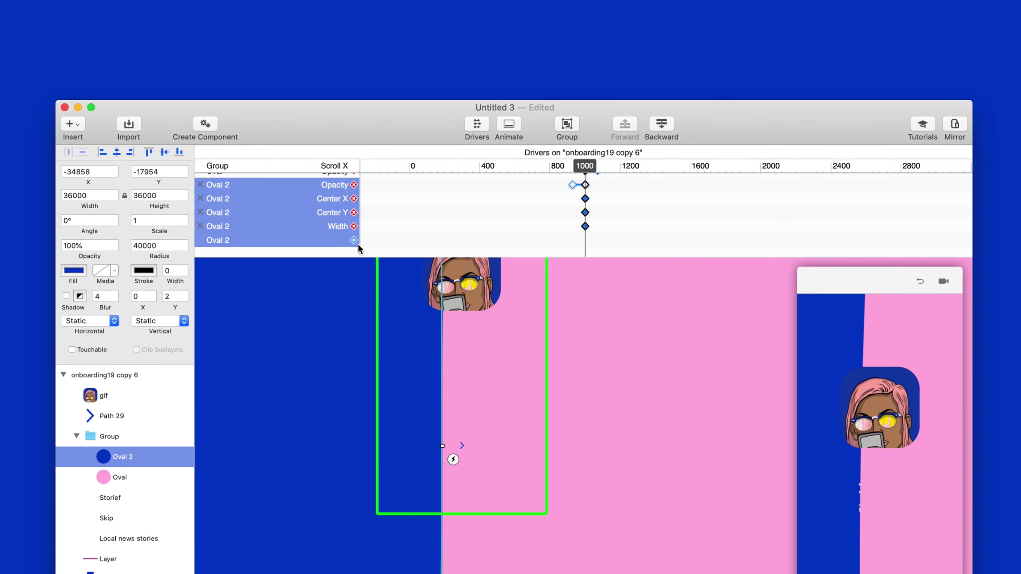
click(353, 240)
click(374, 285)
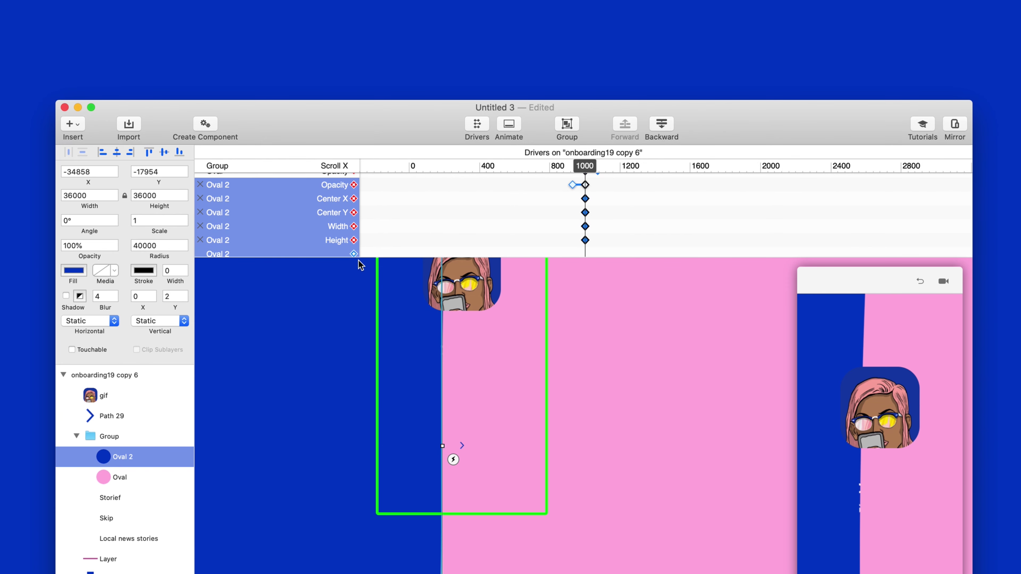
drag(370, 258, 364, 335)
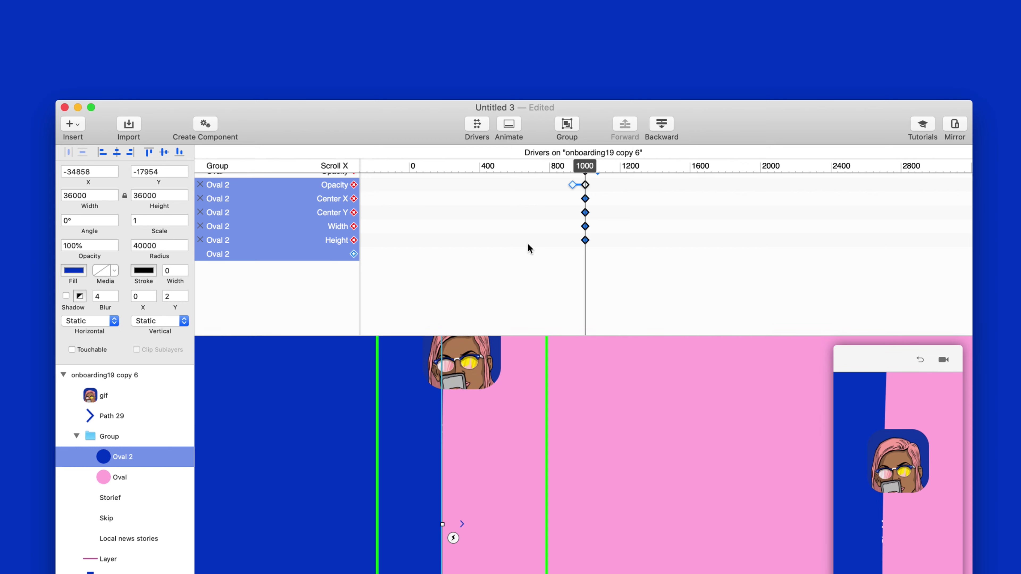
scroll(624, 248, up, 5)
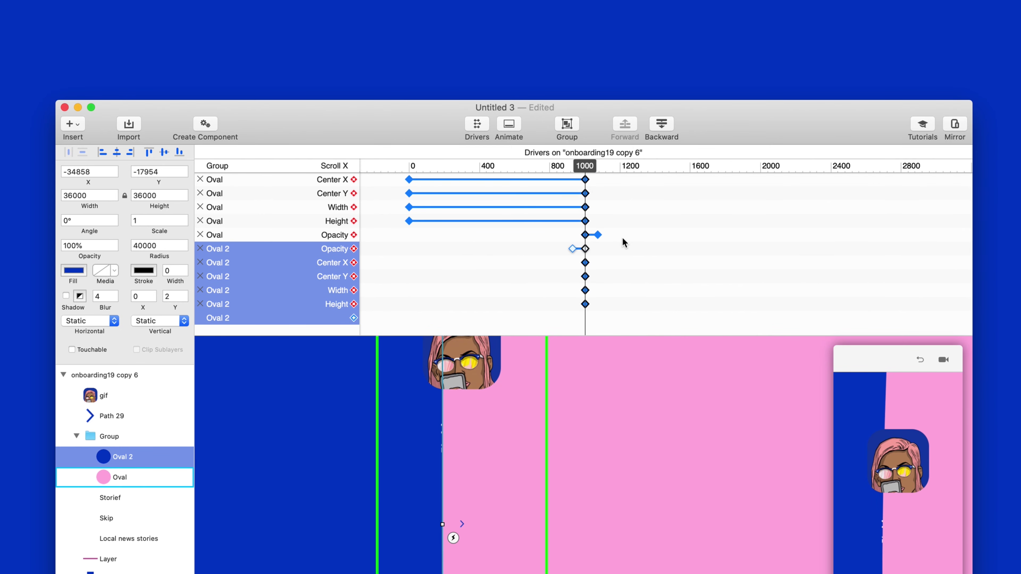
Step: Bring Oval 2's starting Opacity keyframe closer to 1000 and move Oval's ending Opacity keyframe to 1032
click(572, 249)
mouse_move(573, 248)
mouse_down()
mouse_move(581, 253)
mouse_move(592, 237)
mouse_move(581, 236)
mouse_up()
key(super+z)
click(604, 250)
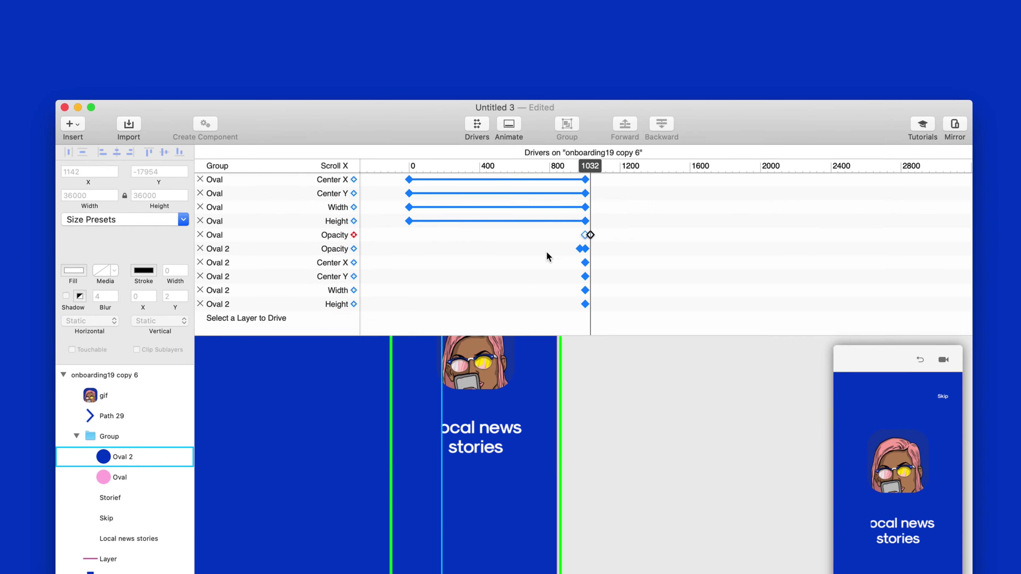
click(555, 320)
mouse_move(589, 168)
mouse_down()
mouse_move(579, 169)
mouse_move(591, 171)
mouse_up()
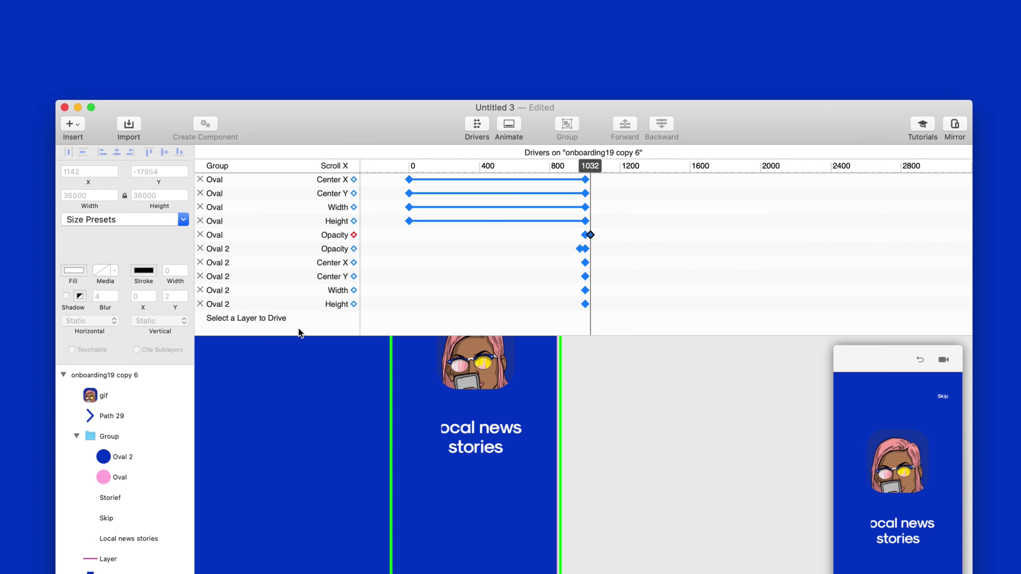
Step: Add a Fill driver to the bg layer at scroll position 1032
scroll(300, 328, down, 2)
click(129, 571)
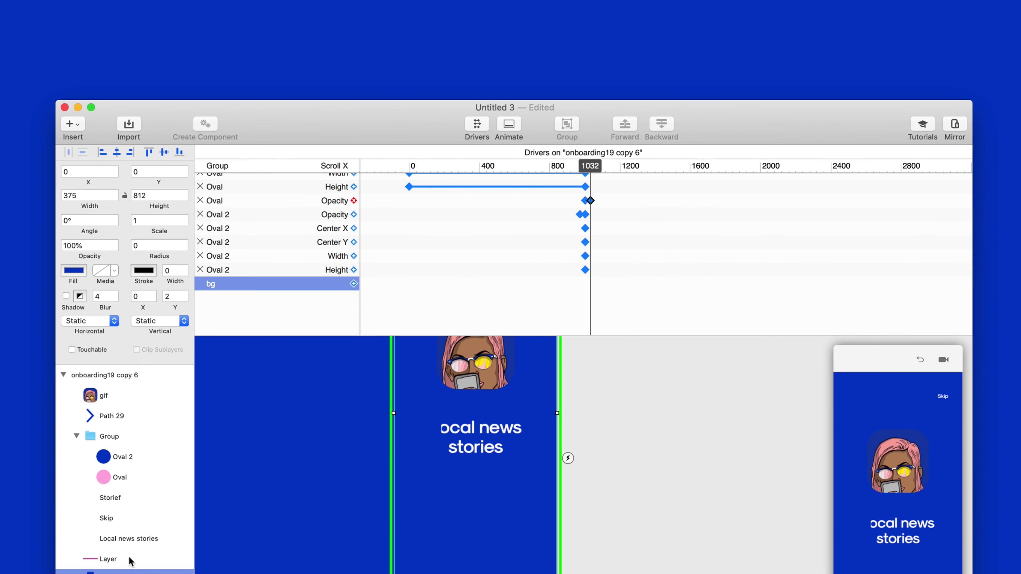
click(355, 285)
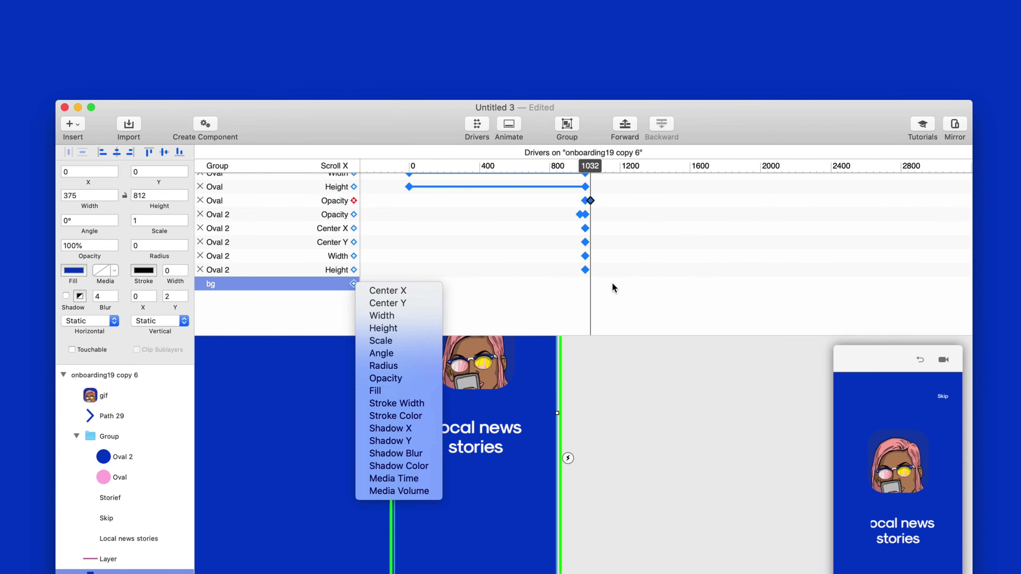
click(398, 396)
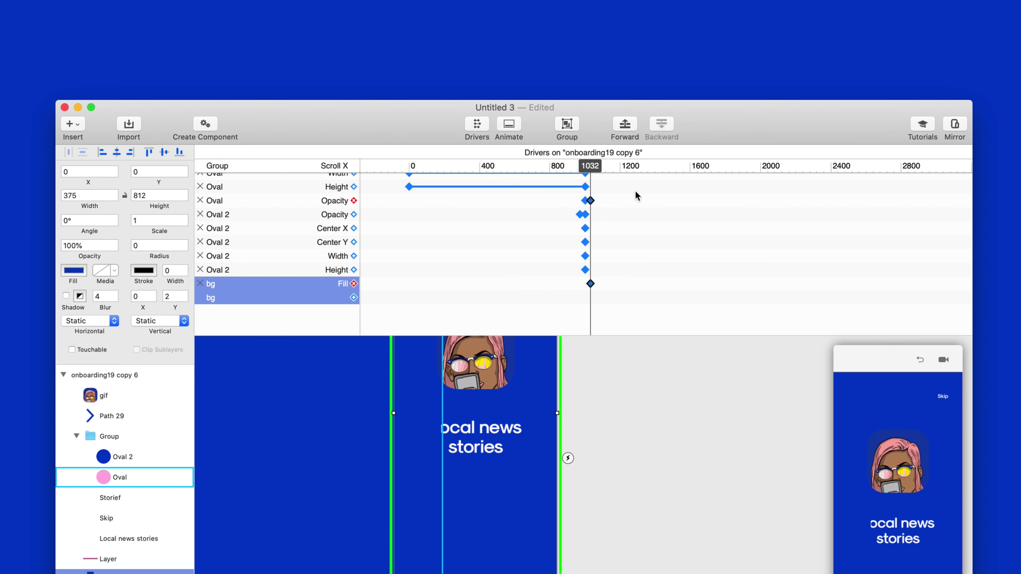
Step: Set the bg fill at scroll position 880 to the pink sampled from the preview
drag(590, 166, 605, 165)
click(350, 299)
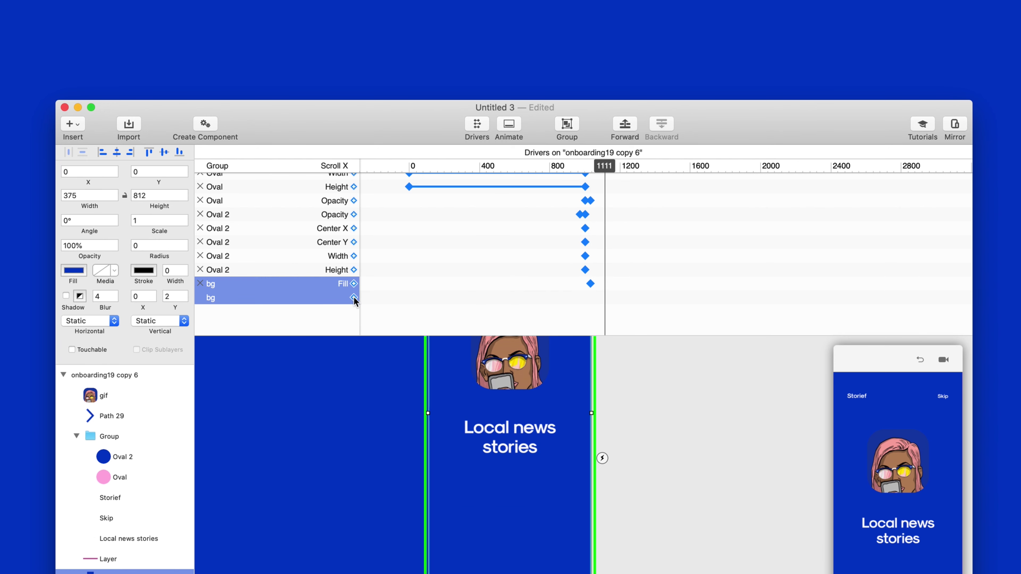
drag(589, 165, 564, 165)
click(348, 298)
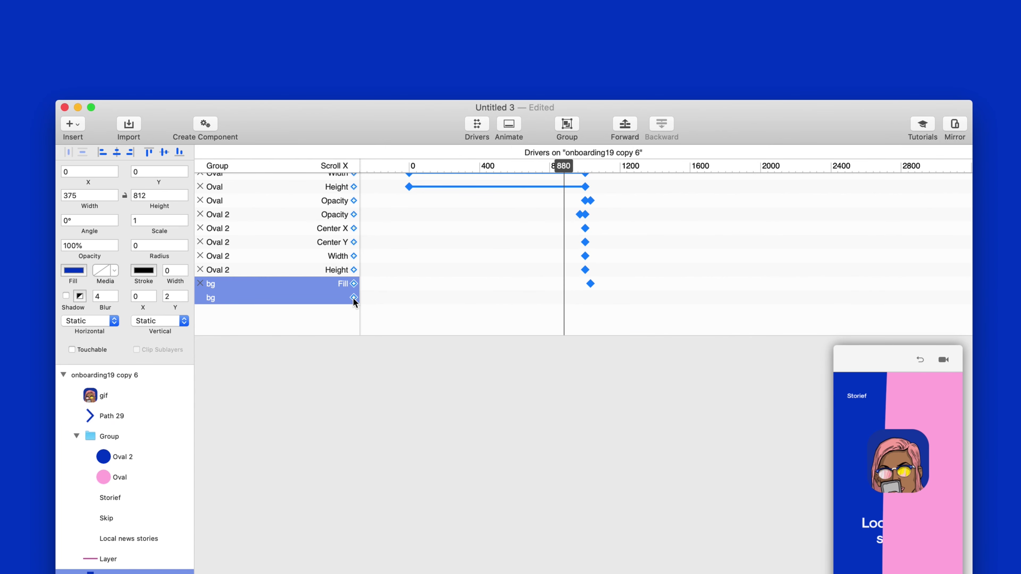
click(353, 298)
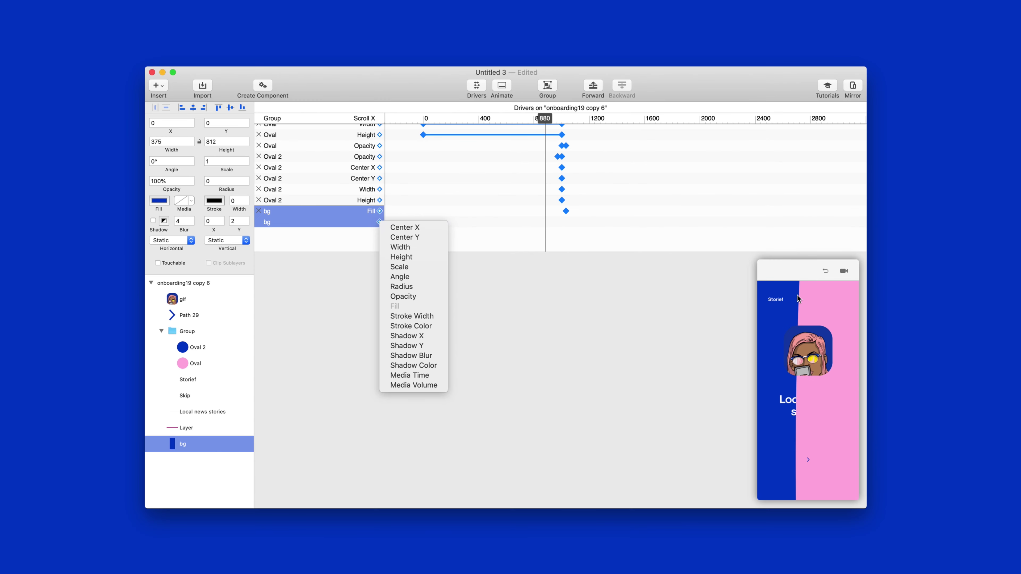
click(341, 342)
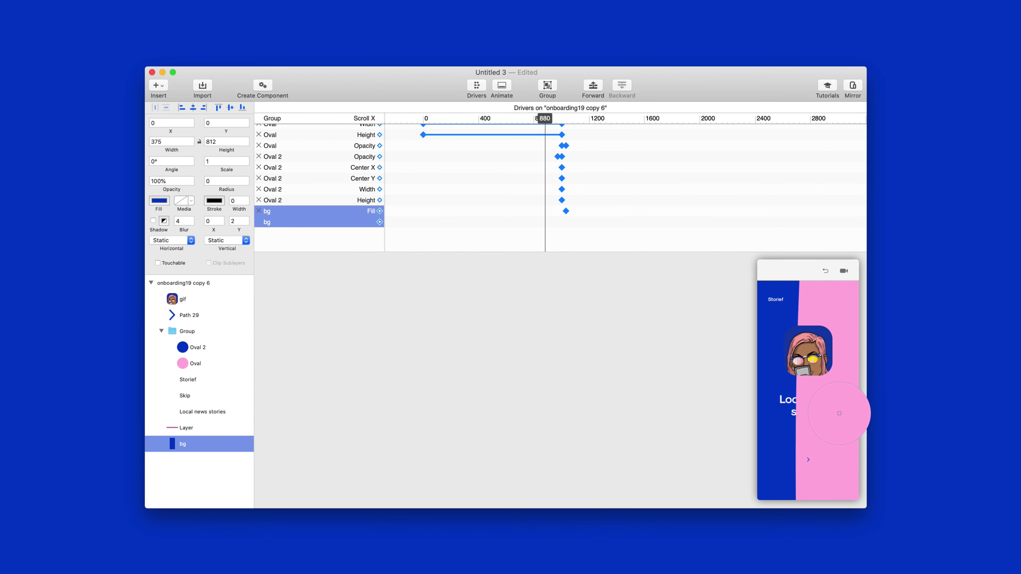
click(824, 402)
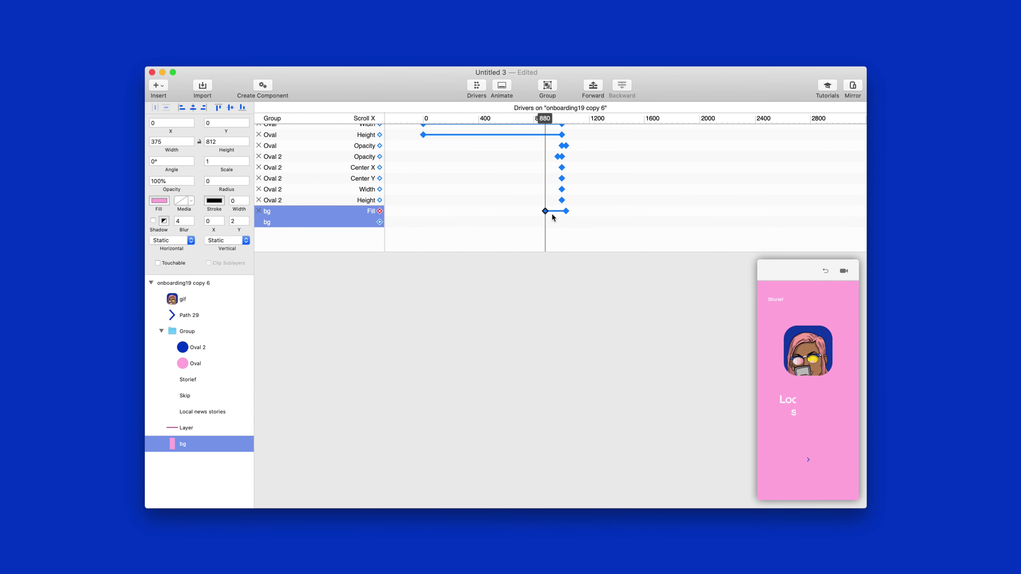
Step: Rearrange bg's Fill keyframes so the blue one sits at scroll position 1000 and the pink one at 1032
drag(546, 214, 579, 214)
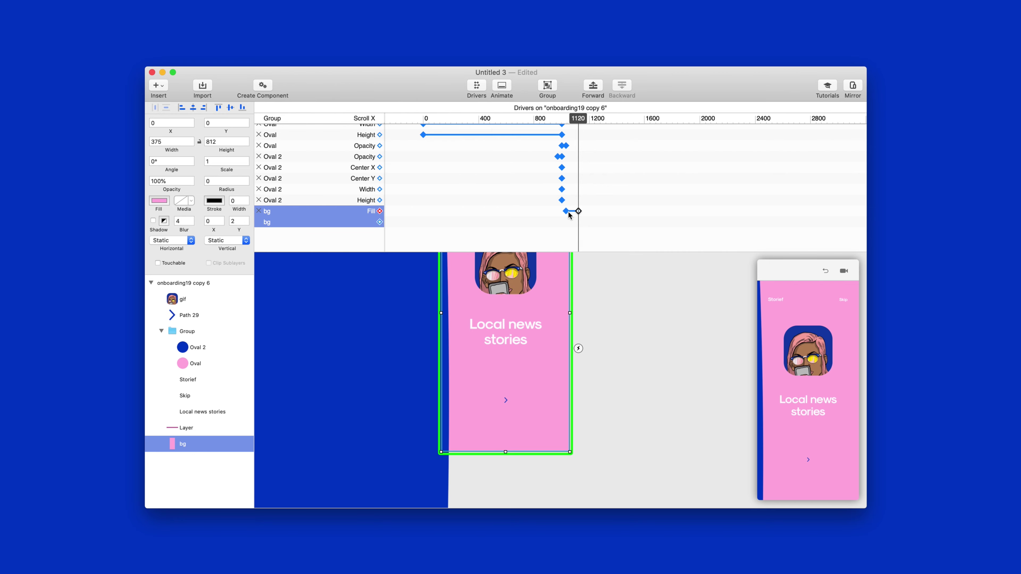
mouse_move(567, 212)
mouse_down()
mouse_move(578, 213)
mouse_move(568, 216)
mouse_up()
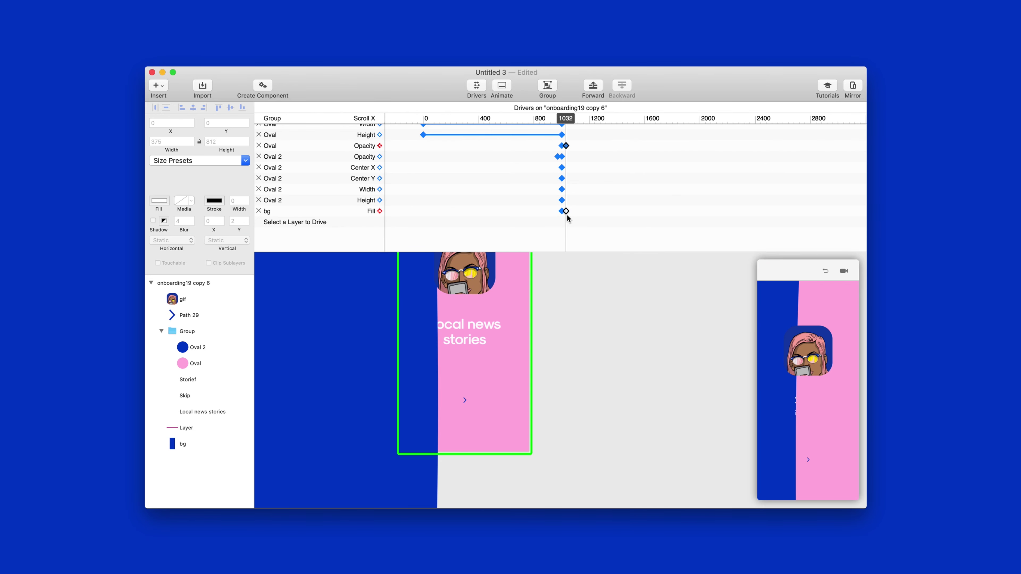
drag(566, 119, 562, 119)
Step: Move bg's pink Fill keyframe and Oval's ending Opacity keyframe to 1001, and Oval 2's starting Opacity keyframe to 998
scroll(563, 157, up, 5)
scroll(563, 158, up, 5)
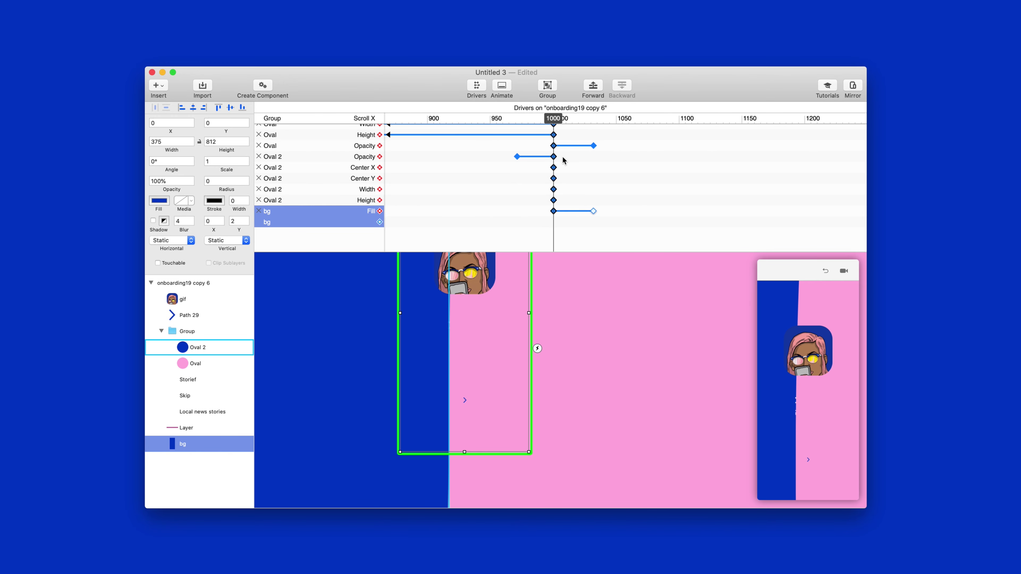
drag(594, 215, 559, 224)
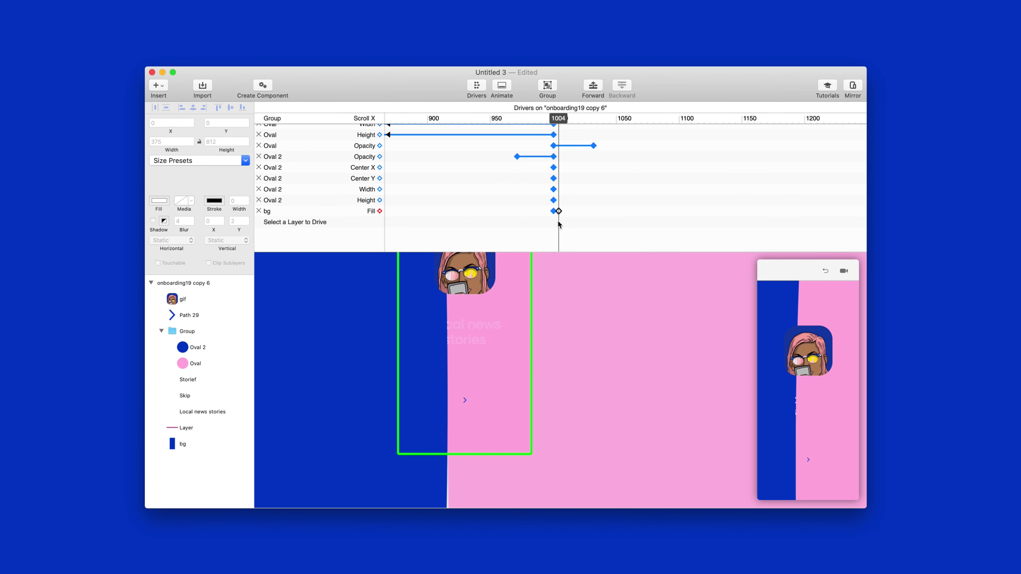
scroll(555, 201, up, 3)
drag(634, 145, 545, 155)
drag(549, 211, 546, 211)
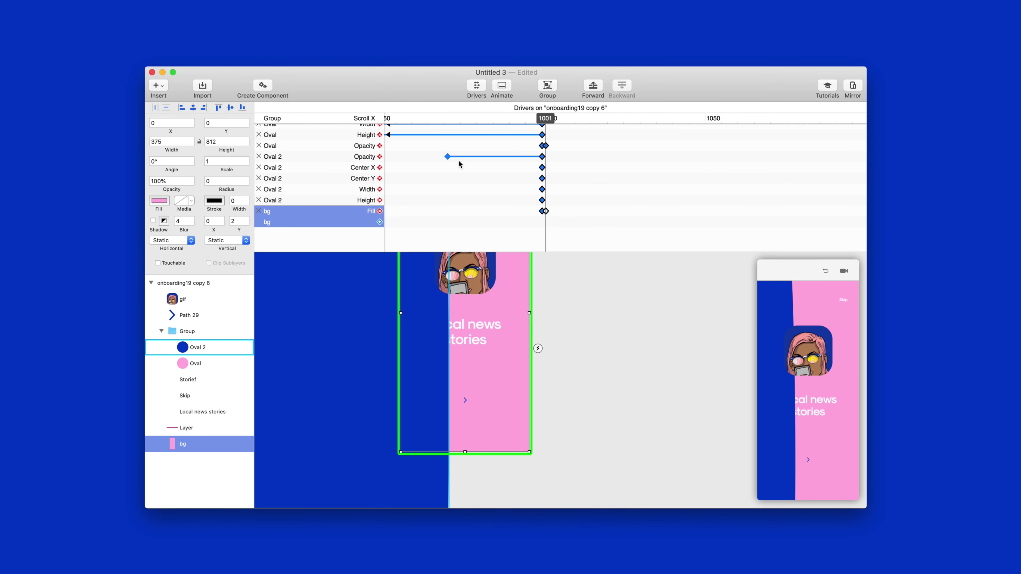
drag(447, 157, 474, 156)
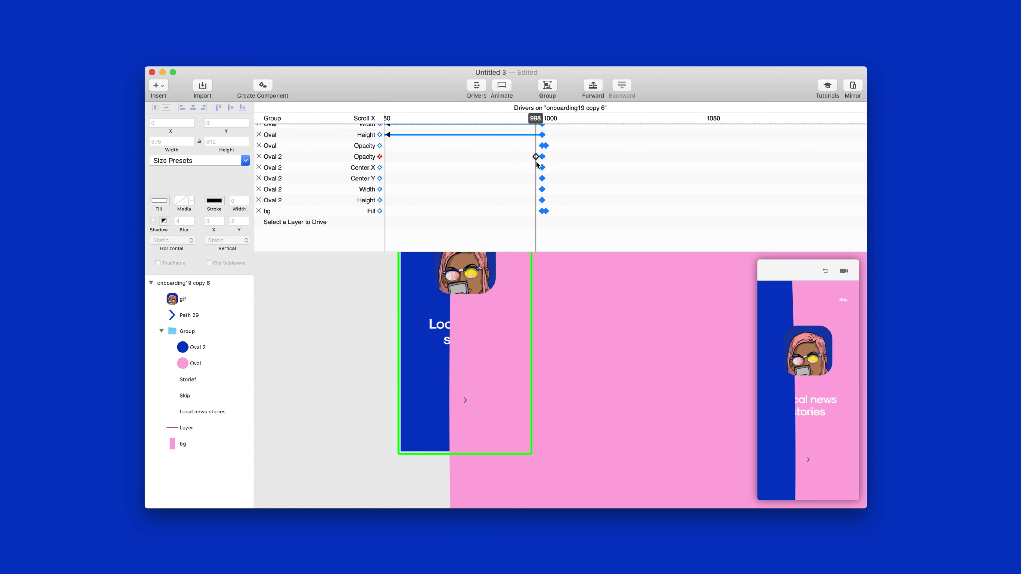
Step: Move Oval 2's starting Opacity keyframe to scroll position 999
drag(539, 161, 539, 162)
scroll(525, 365, down, 10)
scroll(342, 372, up, 2)
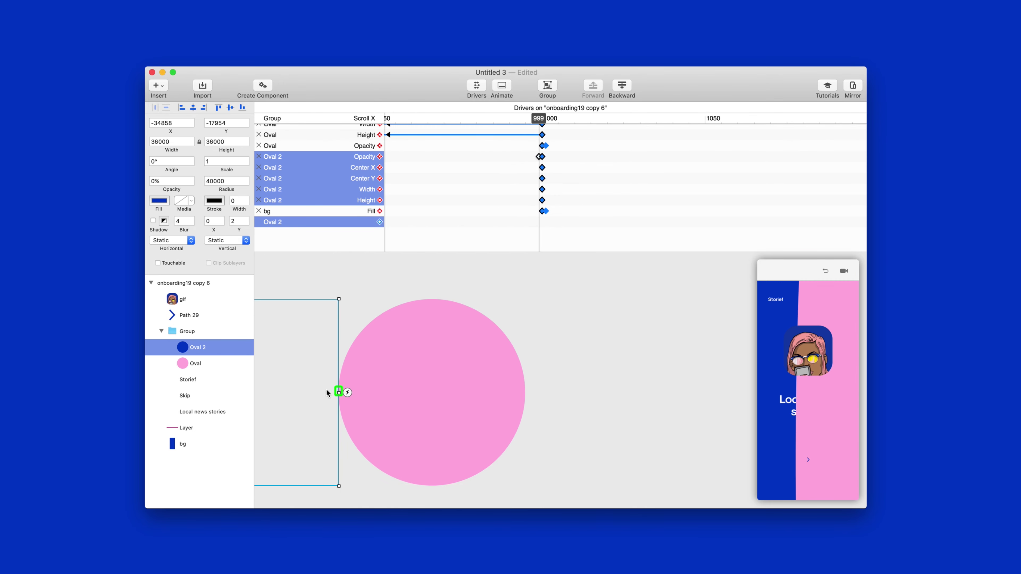
Step: Examine the handover from the pink Oval to the blue Oval 2 around the artboard at scroll positions 999, 1001 and 1004
scroll(330, 390, up, 6)
scroll(477, 394, up, 5)
scroll(326, 384, left, 5)
scroll(333, 380, down, 2)
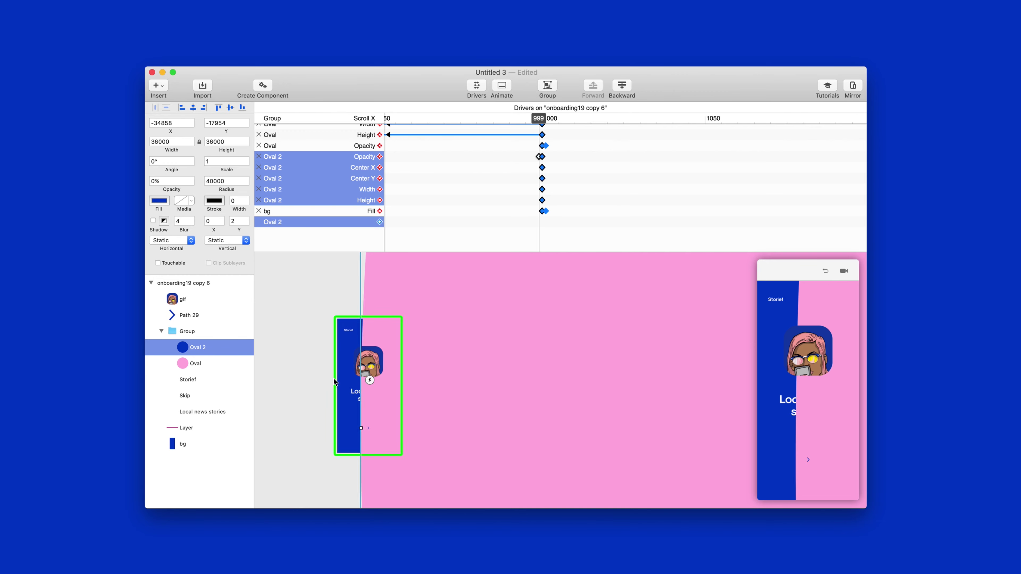
scroll(349, 394, up, 3)
scroll(353, 395, up, 2)
mouse_move(539, 119)
mouse_down()
mouse_move(561, 123)
mouse_move(506, 126)
mouse_move(582, 127)
mouse_move(460, 129)
mouse_move(627, 128)
mouse_move(490, 129)
mouse_move(546, 129)
mouse_up()
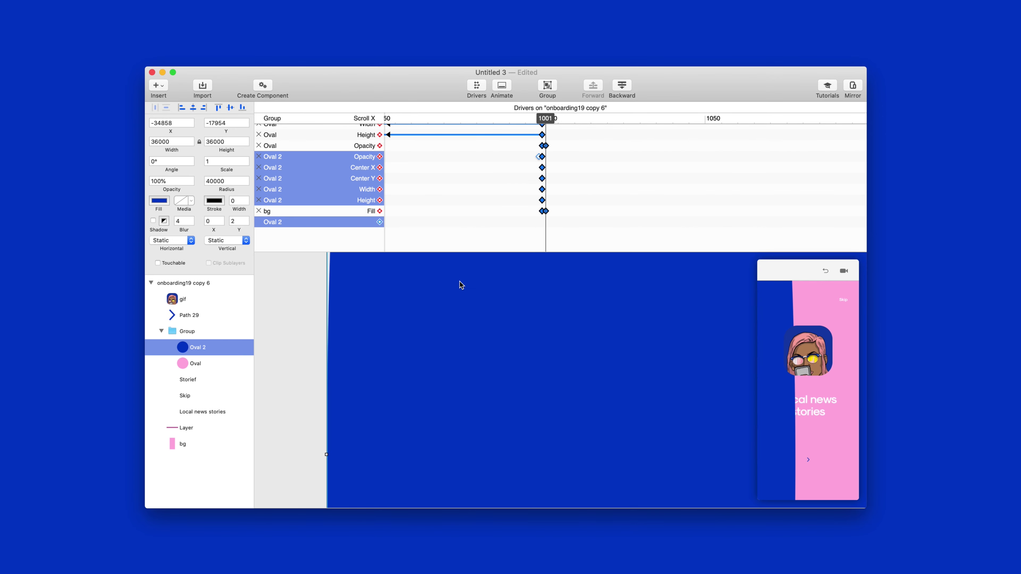
scroll(436, 357, down, 10)
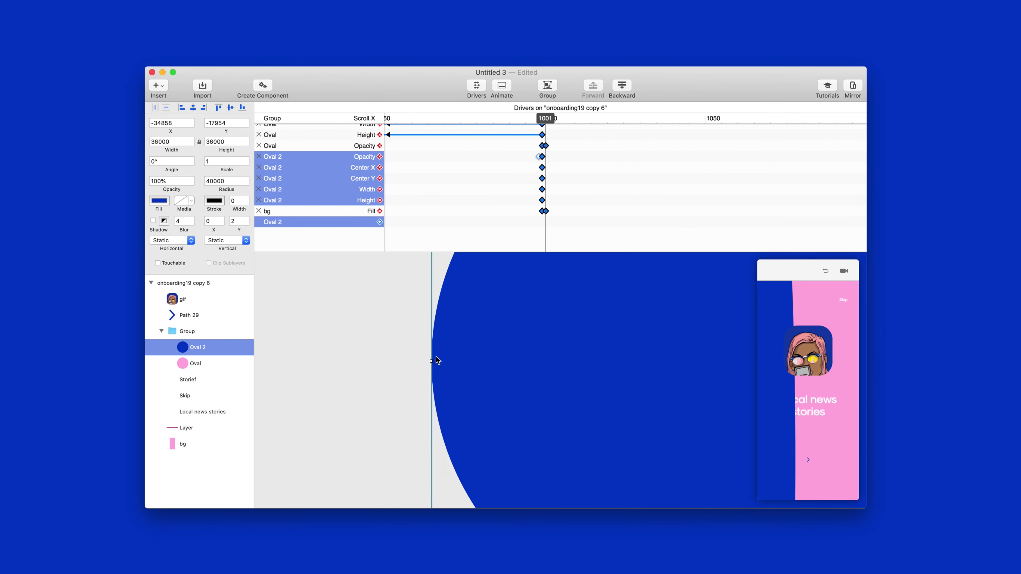
scroll(573, 346, right, 5)
scroll(522, 361, up, 6)
scroll(522, 361, down, 3)
mouse_move(545, 118)
mouse_down()
mouse_move(520, 119)
mouse_move(561, 120)
mouse_move(525, 120)
mouse_move(550, 121)
mouse_up()
click(506, 411)
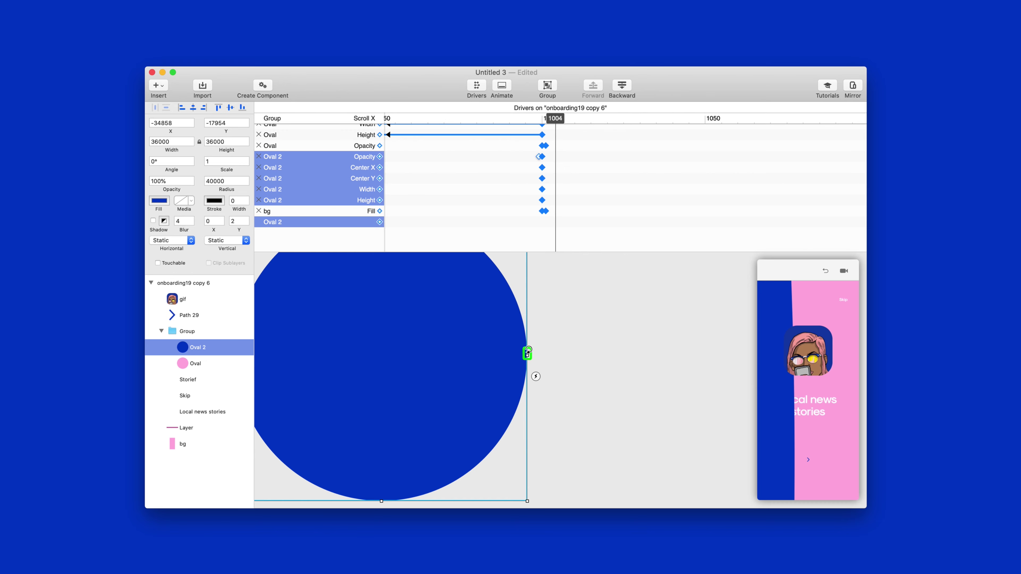
scroll(534, 343, up, 5)
scroll(459, 341, up, 5)
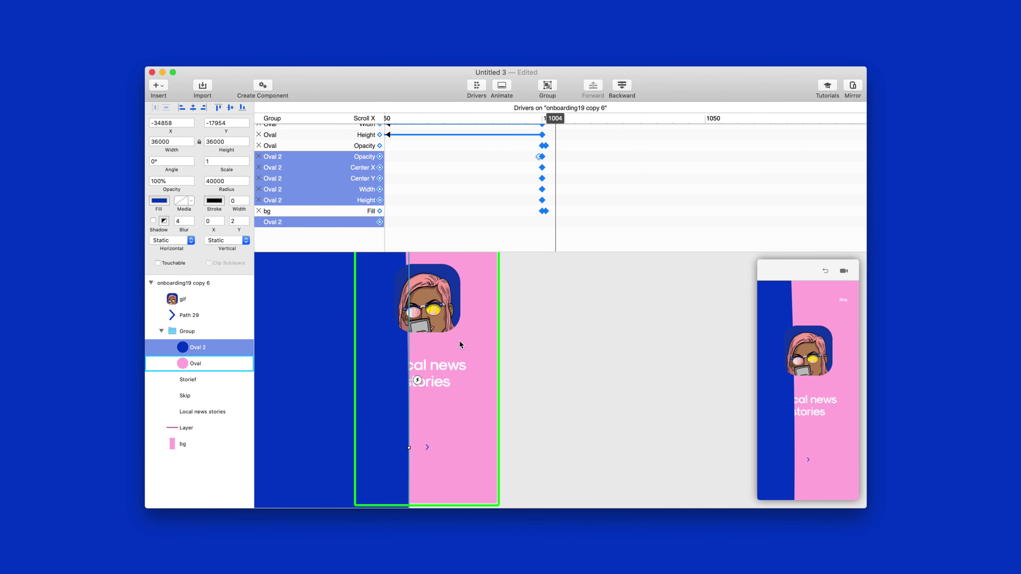
Step: Reorder the layers so the Group with both ovals sits below the Storief, Skip and Local news stories text layers
drag(423, 121, 542, 123)
click(341, 280)
drag(185, 332, 181, 423)
mouse_move(544, 120)
mouse_down()
mouse_move(564, 120)
mouse_move(545, 118)
mouse_up()
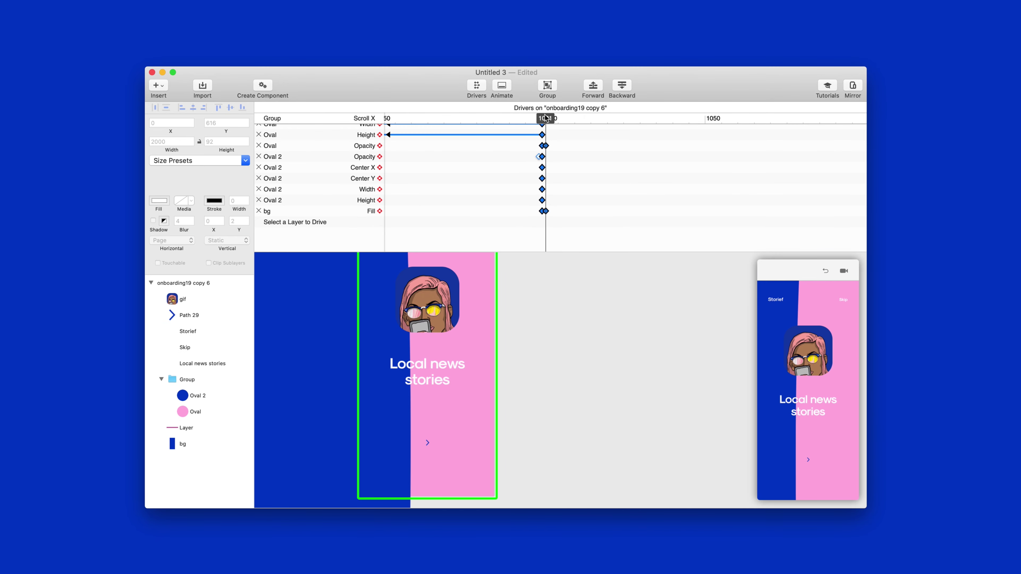
Step: At scroll position 2000, shrink Oval 2 to a width and height of 92
drag(546, 118, 610, 120)
scroll(610, 138, up, 2)
scroll(610, 138, down, 5)
scroll(760, 127, up, 1)
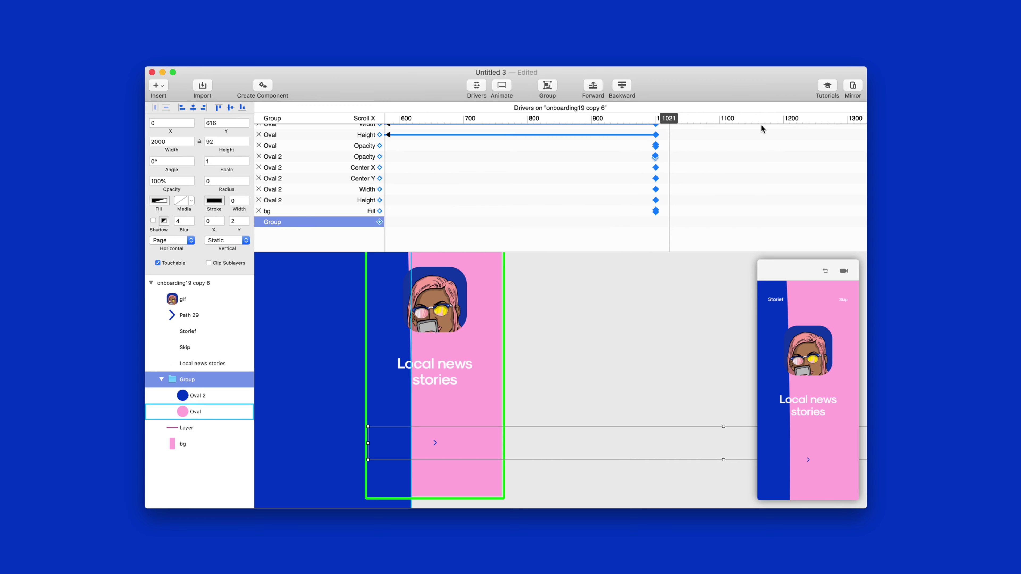
scroll(761, 128, down, 3)
scroll(761, 129, up, 2)
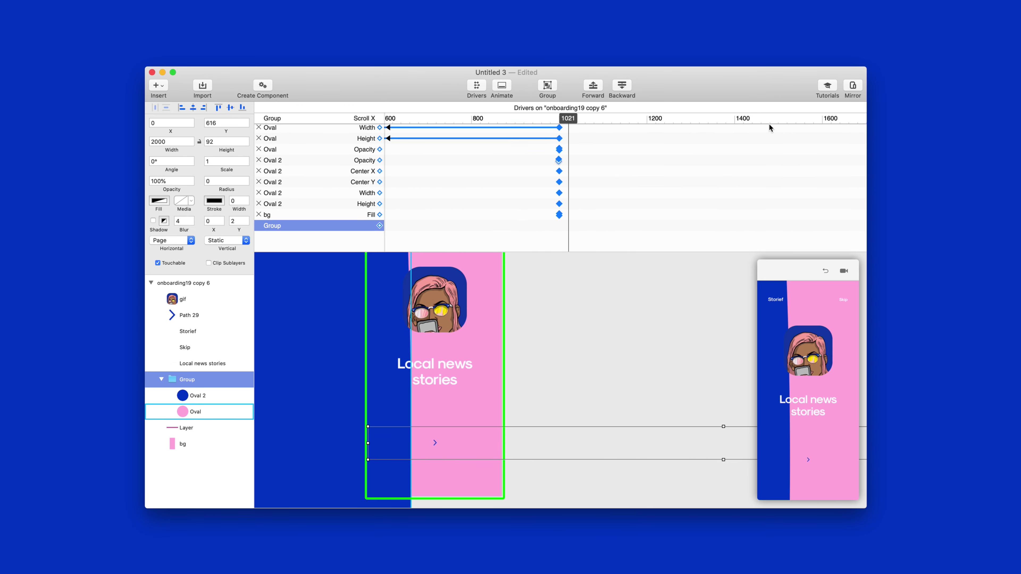
scroll(769, 127, down, 3)
scroll(769, 127, down, 4)
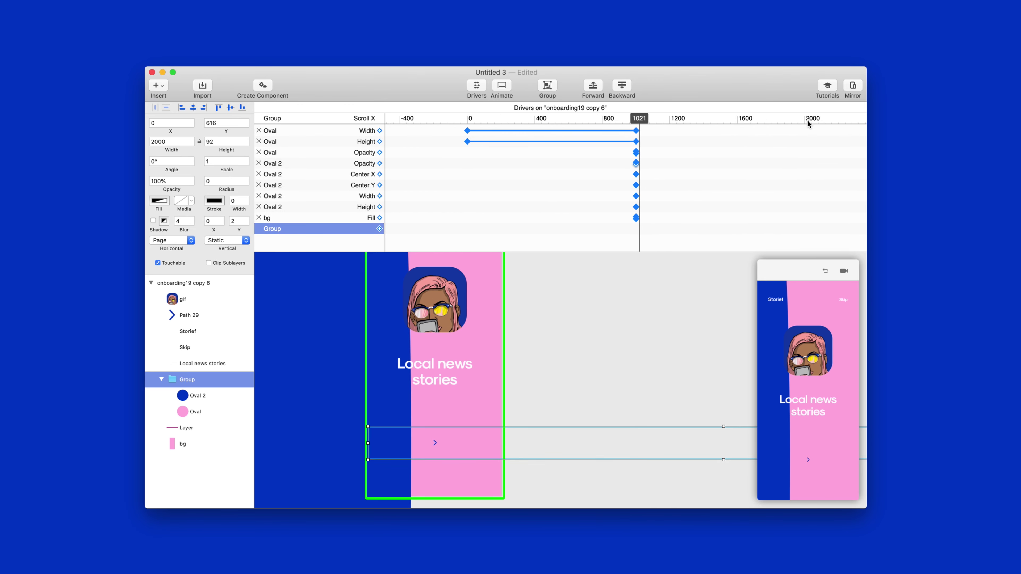
drag(805, 118, 801, 122)
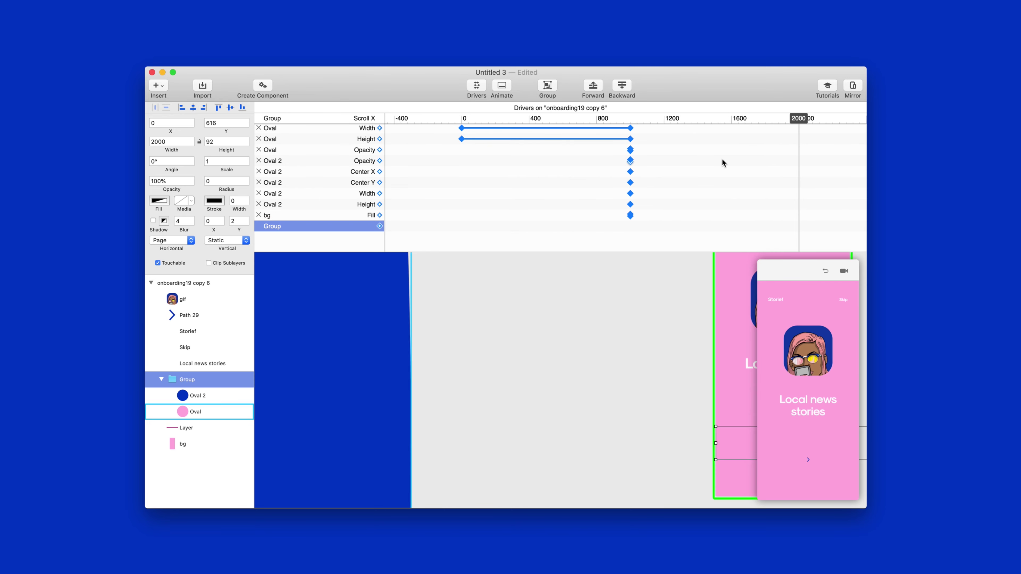
scroll(569, 337, down, 5)
scroll(569, 337, right, 4)
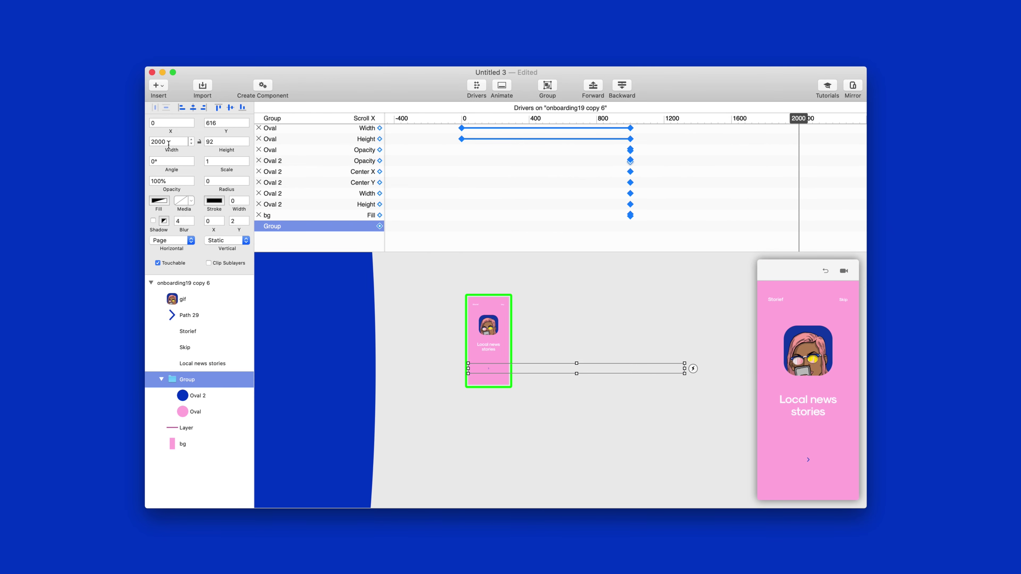
click(201, 396)
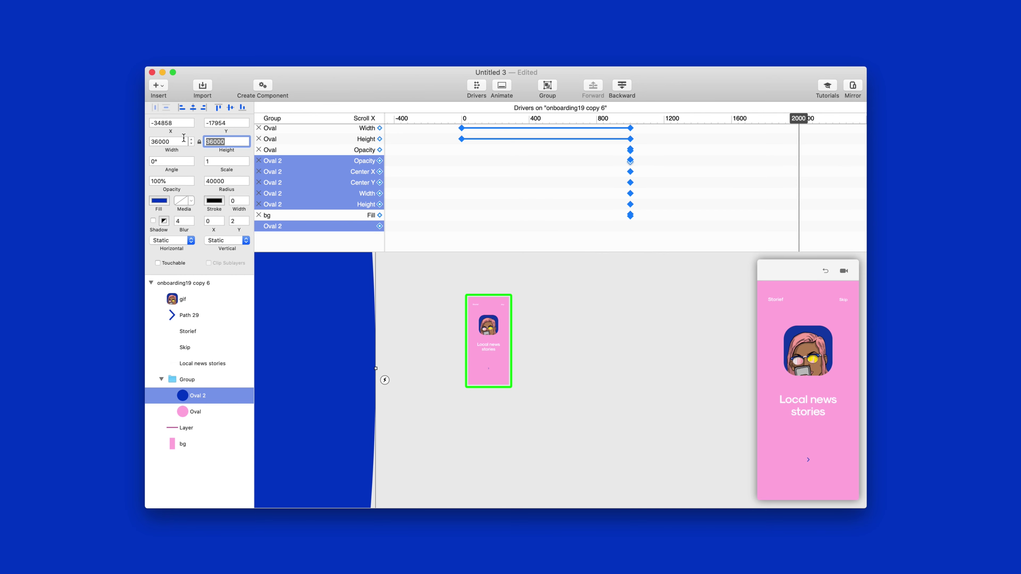
text(92)
key(Return)
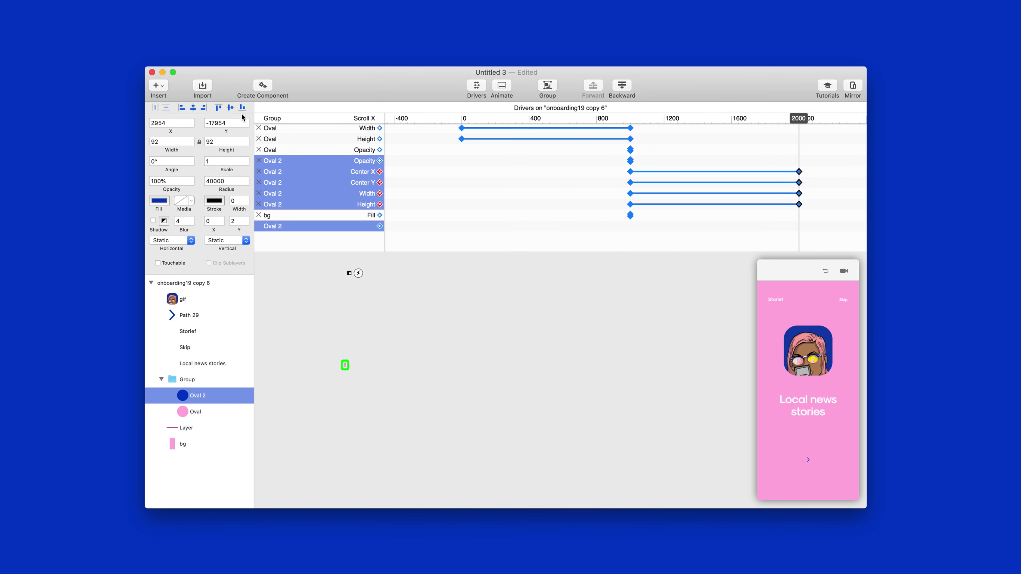
Step: Place Oval 2 over the arrow with its Y at 0, and swipe through the preview to test the transition
scroll(347, 366, up, 8)
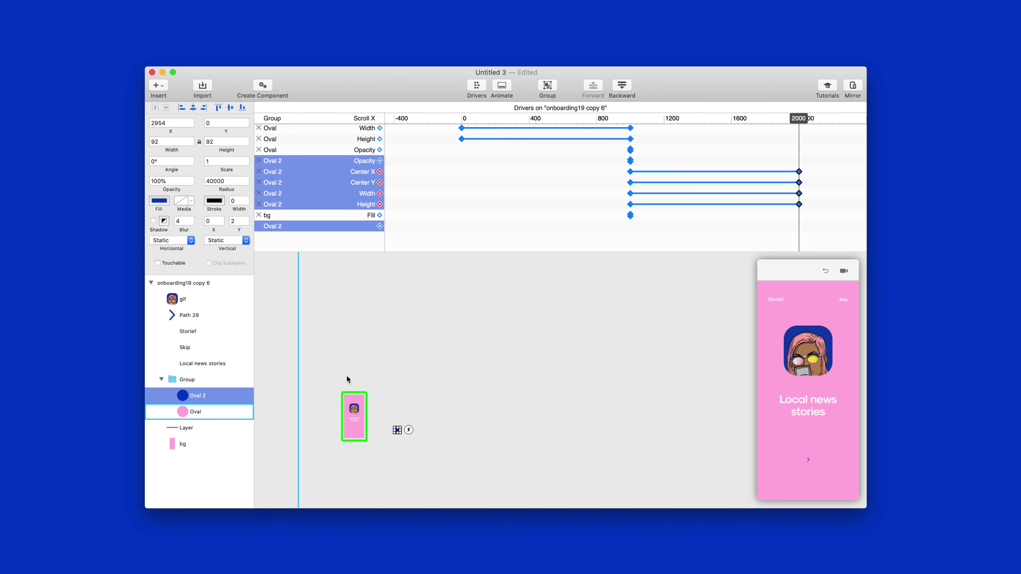
scroll(388, 384, down, 5)
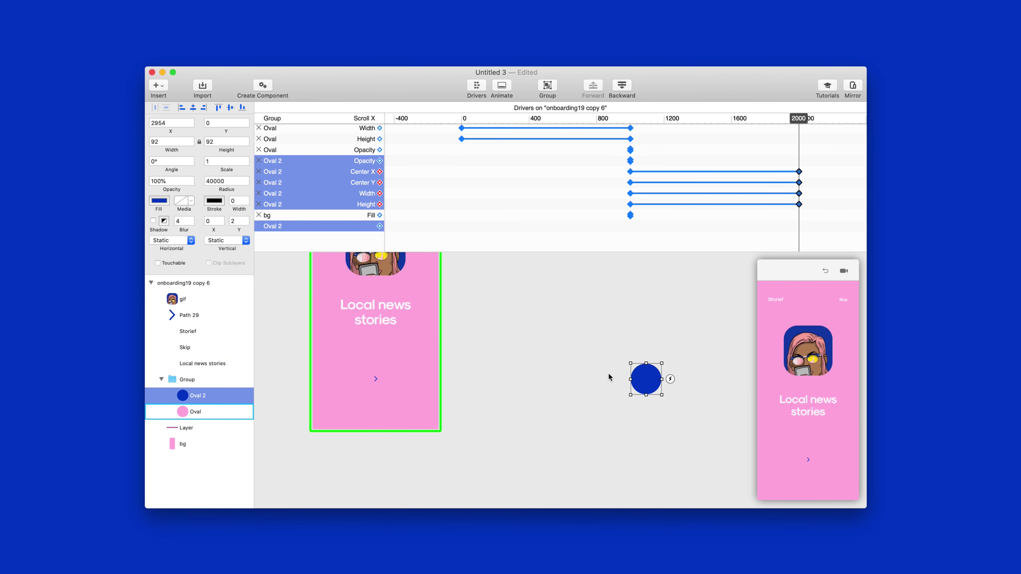
drag(645, 372, 374, 375)
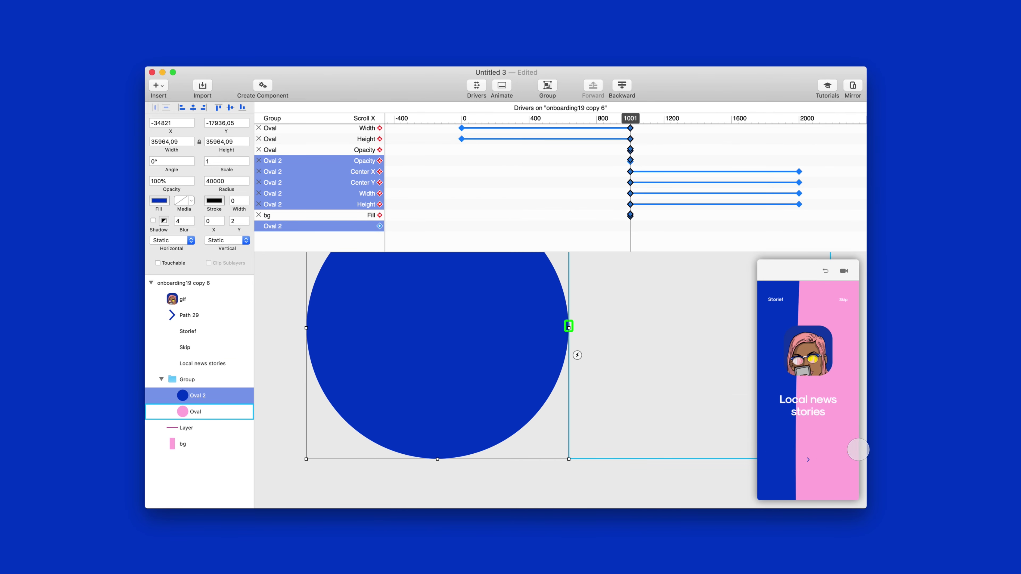
drag(858, 450, 797, 459)
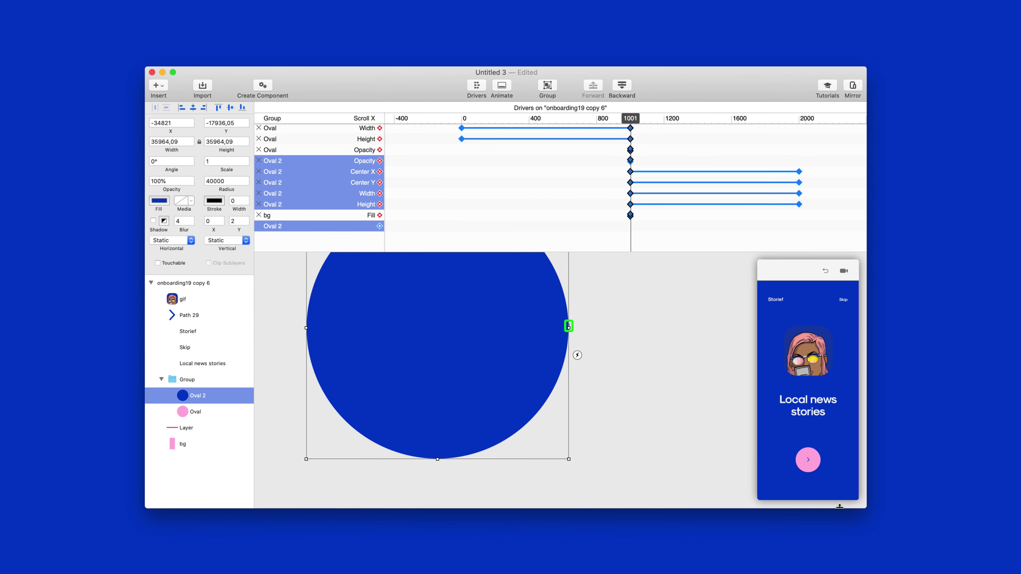
drag(808, 461, 483, 463)
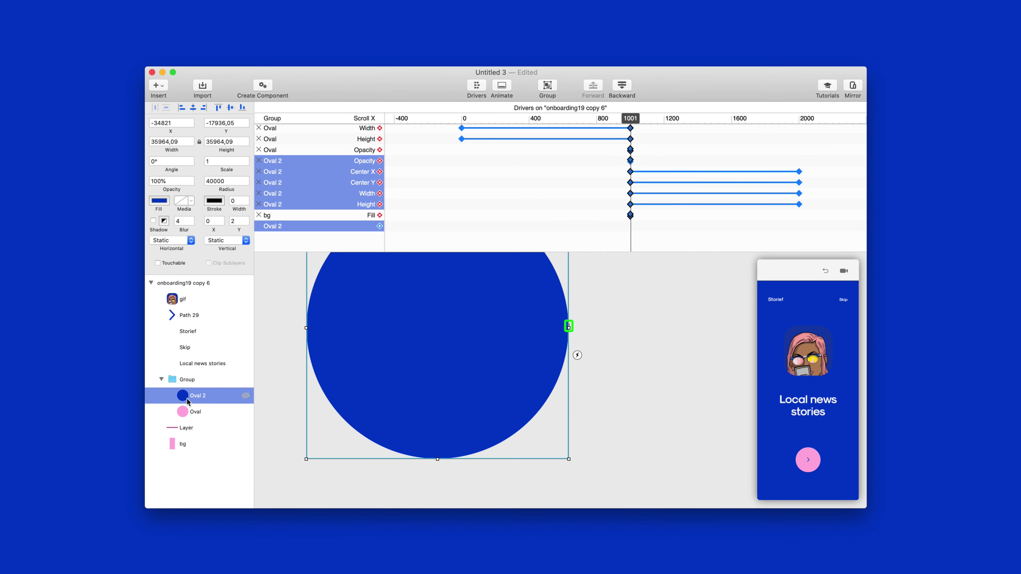
Step: Move Layer into the Group beneath Oval and swipe through the preview to test it
click(196, 412)
drag(194, 429, 193, 417)
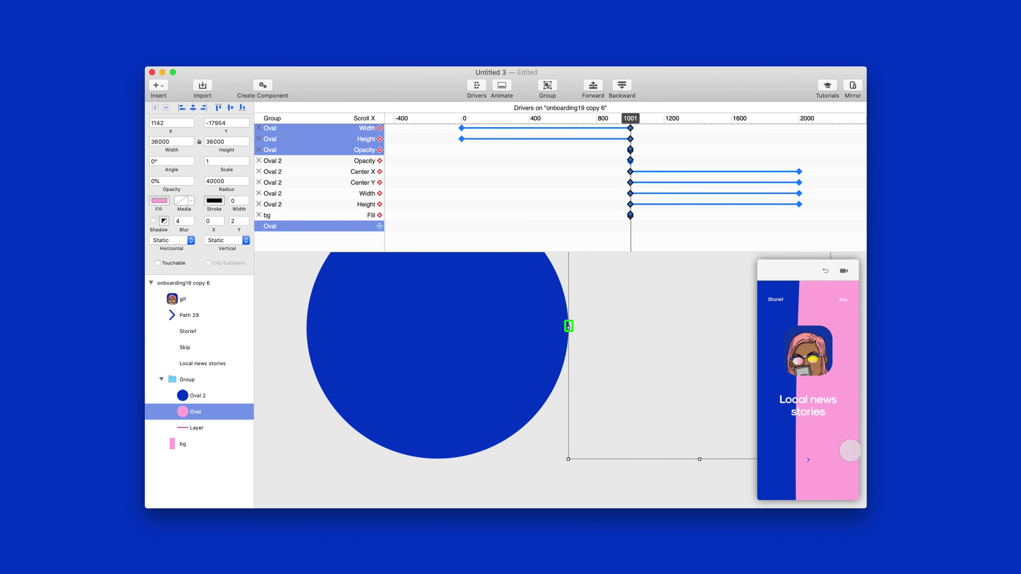
drag(806, 454, 654, 462)
drag(806, 460, 876, 459)
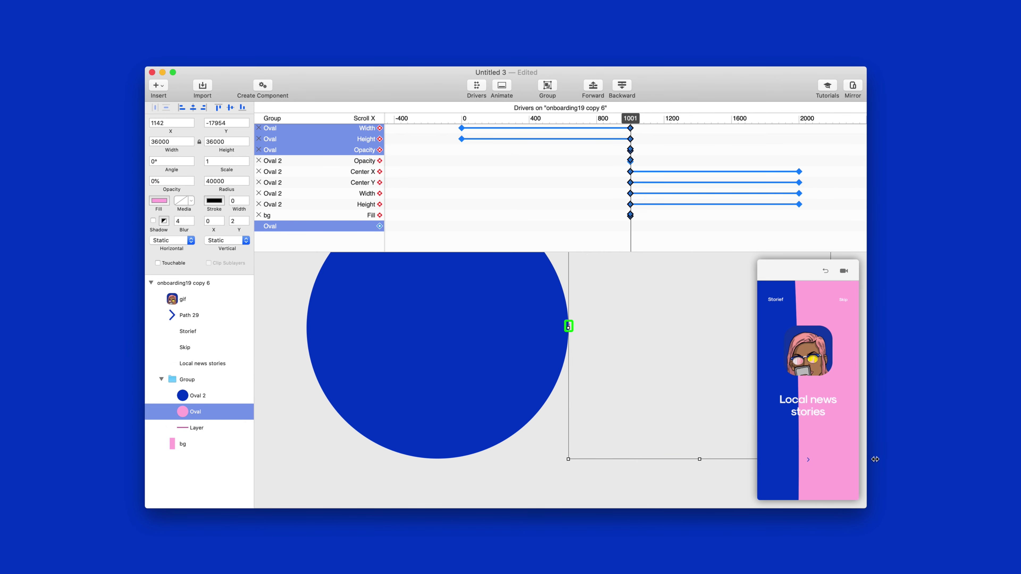
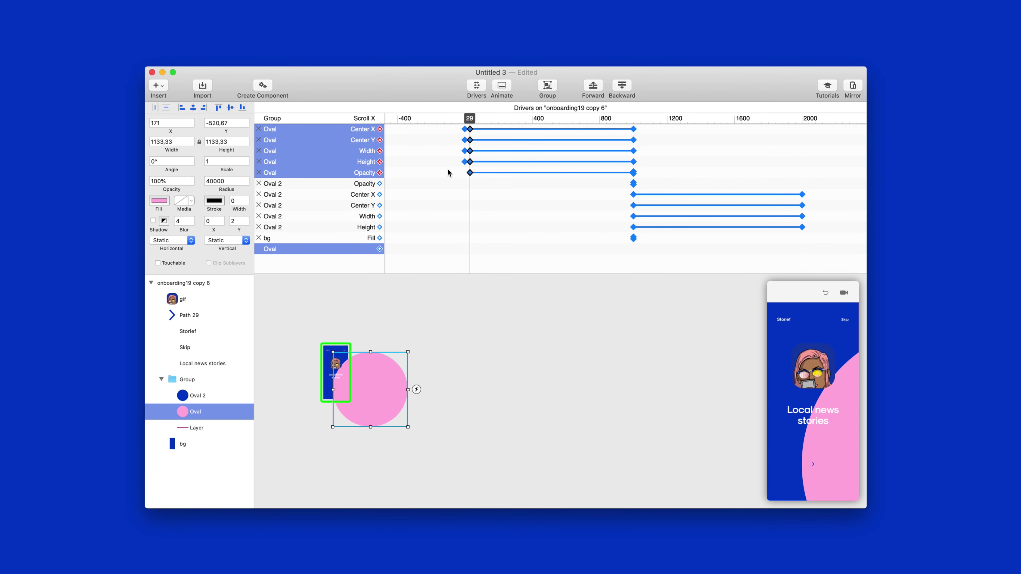
Step: Move Oval's intermediate position and size keyframes to scroll position 399 and shift Oval there to X 495
drag(472, 128, 512, 131)
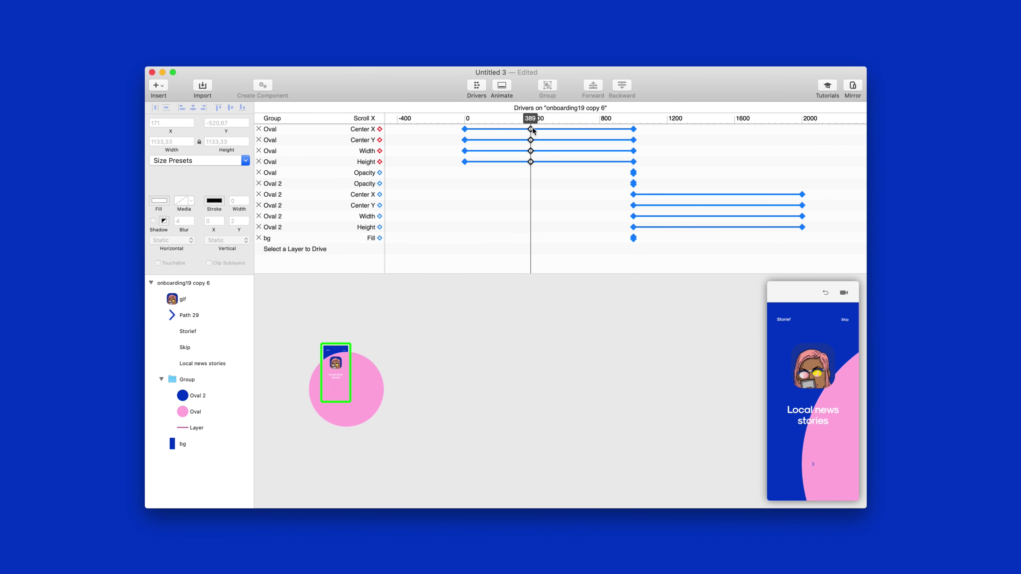
click(552, 152)
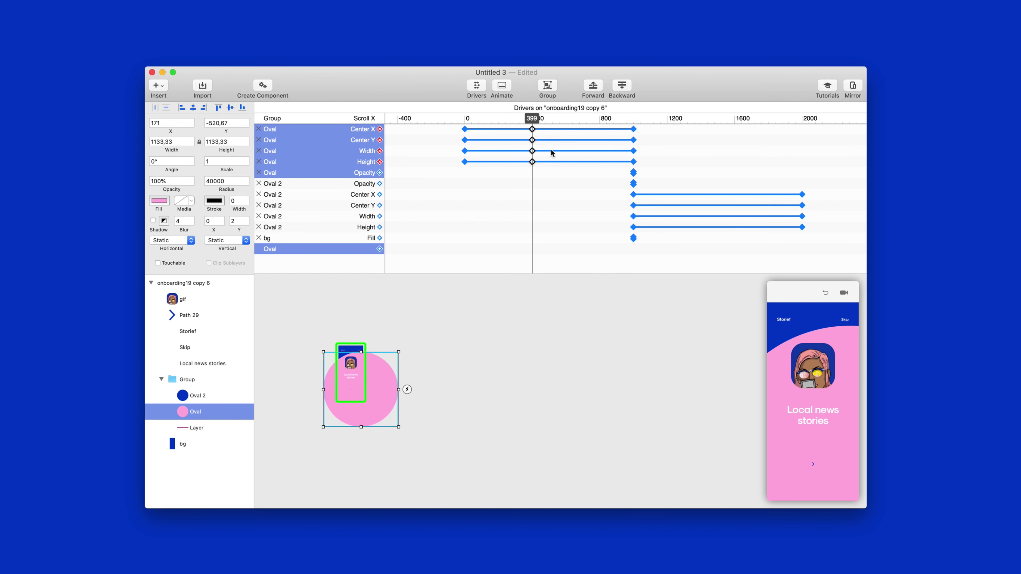
drag(543, 130, 483, 126)
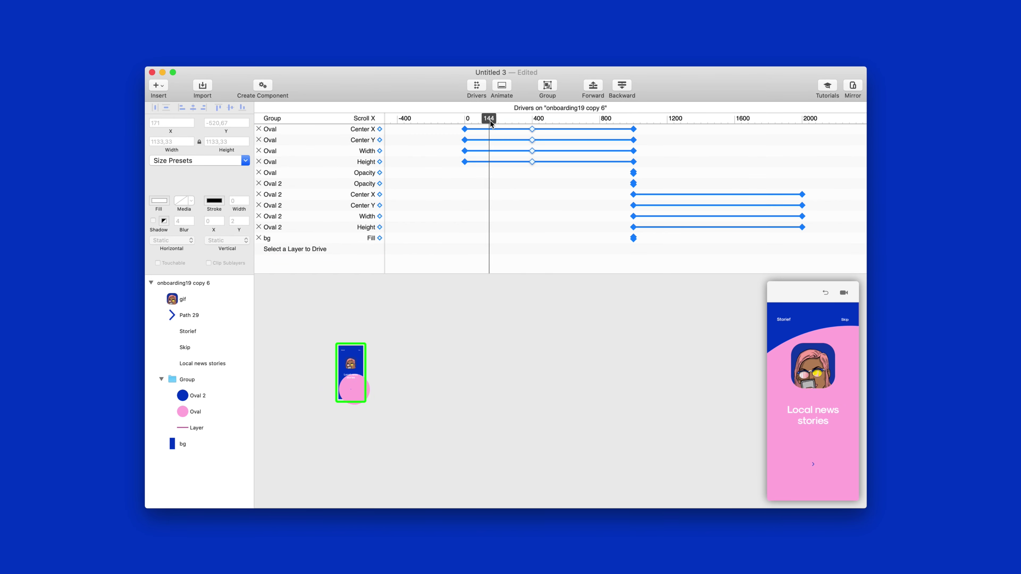
drag(350, 389, 372, 388)
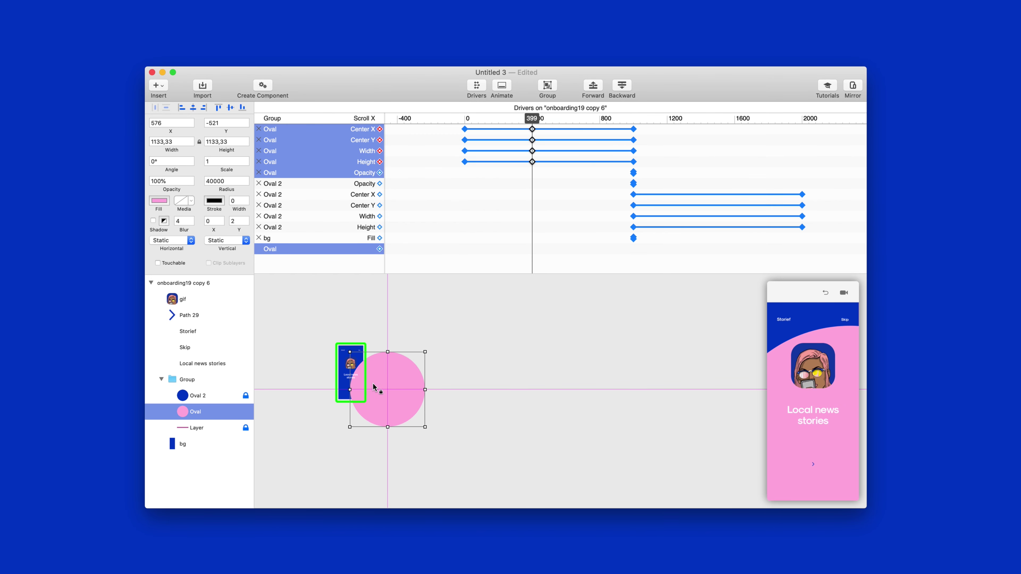
scroll(369, 389, right, 1)
scroll(369, 389, up, 5)
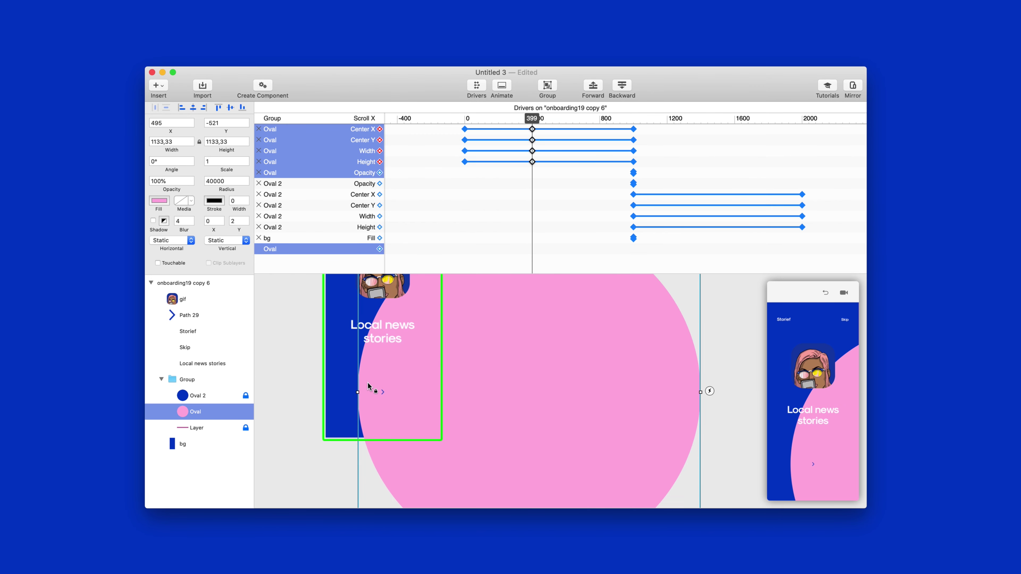
Step: Check how the pink Oval grows by scrubbing through scroll positions up to 399 and swiping the preview
mouse_move(532, 121)
mouse_down()
mouse_move(465, 121)
mouse_move(549, 121)
mouse_move(522, 122)
mouse_move(538, 121)
mouse_up()
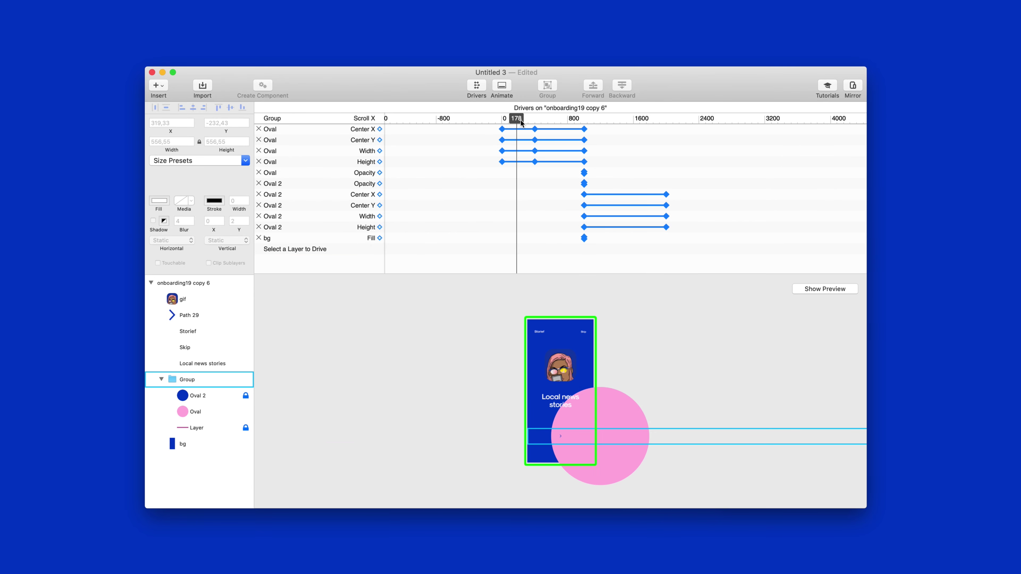
drag(515, 121, 534, 127)
click(588, 411)
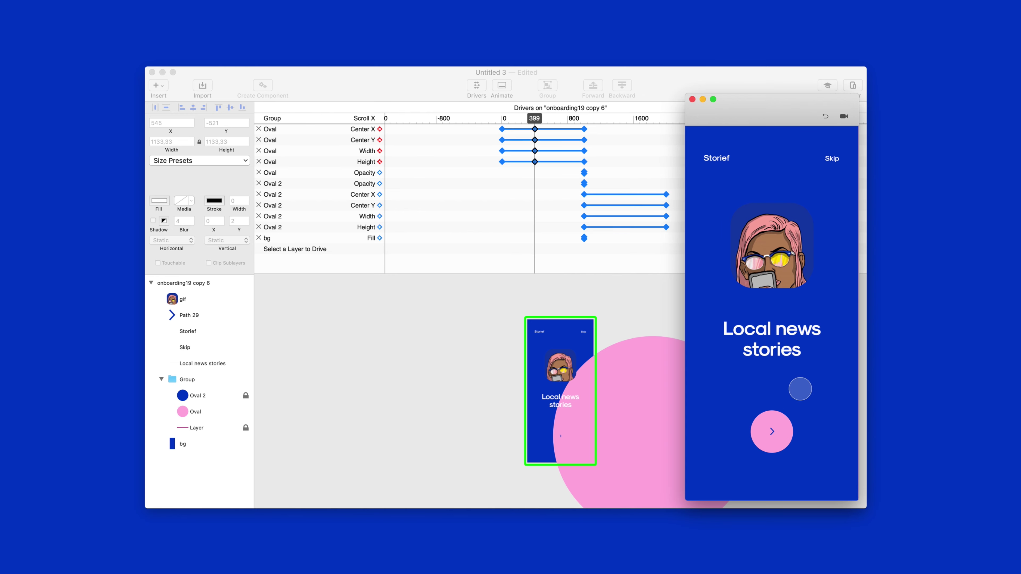
click(774, 436)
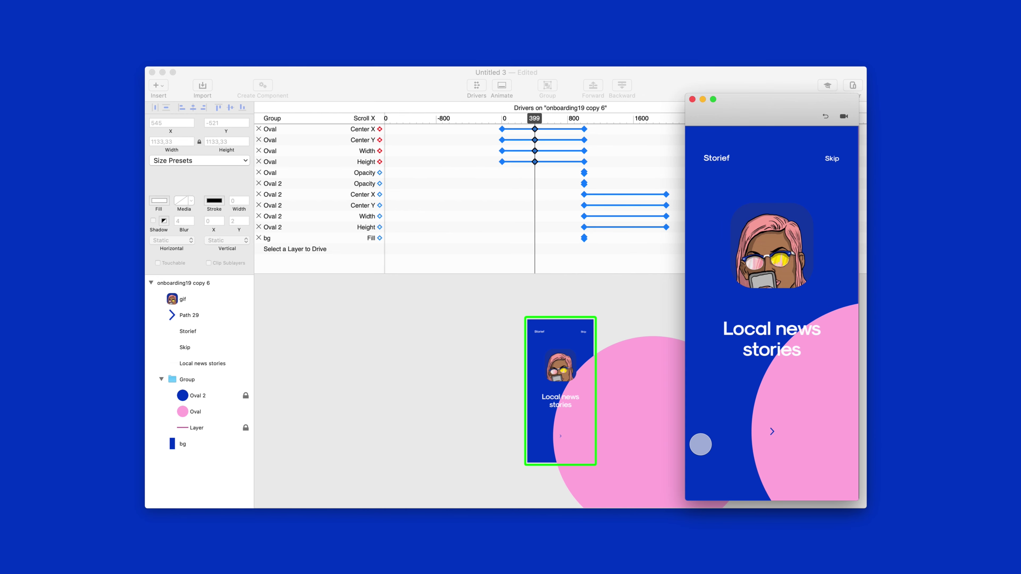
drag(660, 446, 743, 438)
key(super+p)
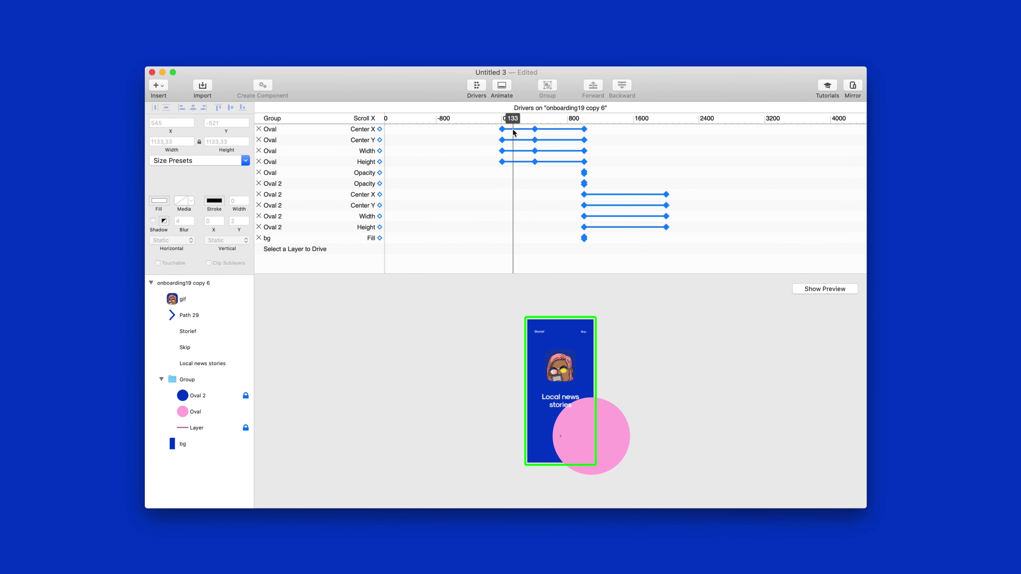
Step: Move Oval's intermediate Center X, Center Y, Width and Height keyframes to scroll position 146
click(535, 129)
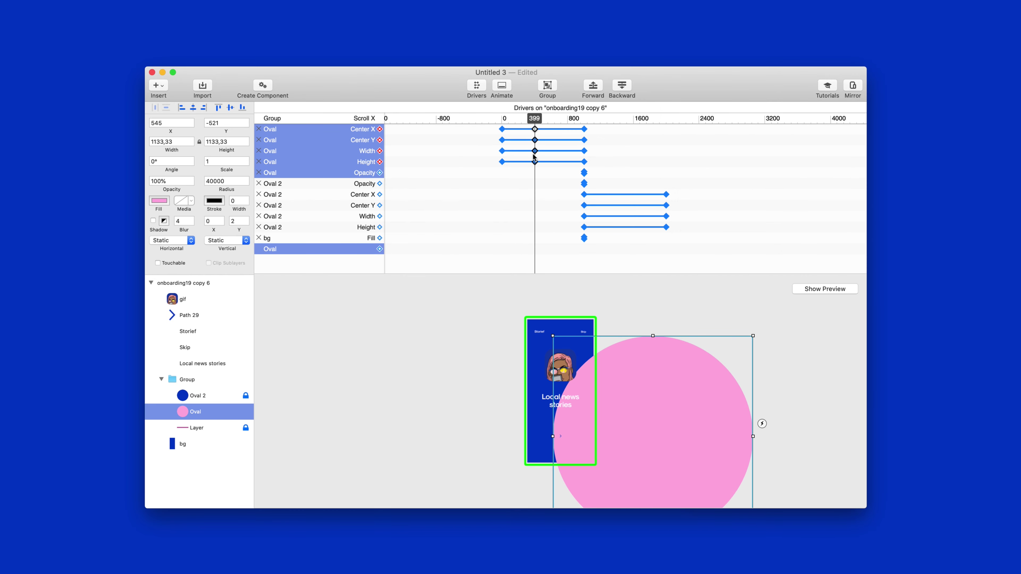
drag(535, 130, 514, 138)
key(super+z)
click(535, 130)
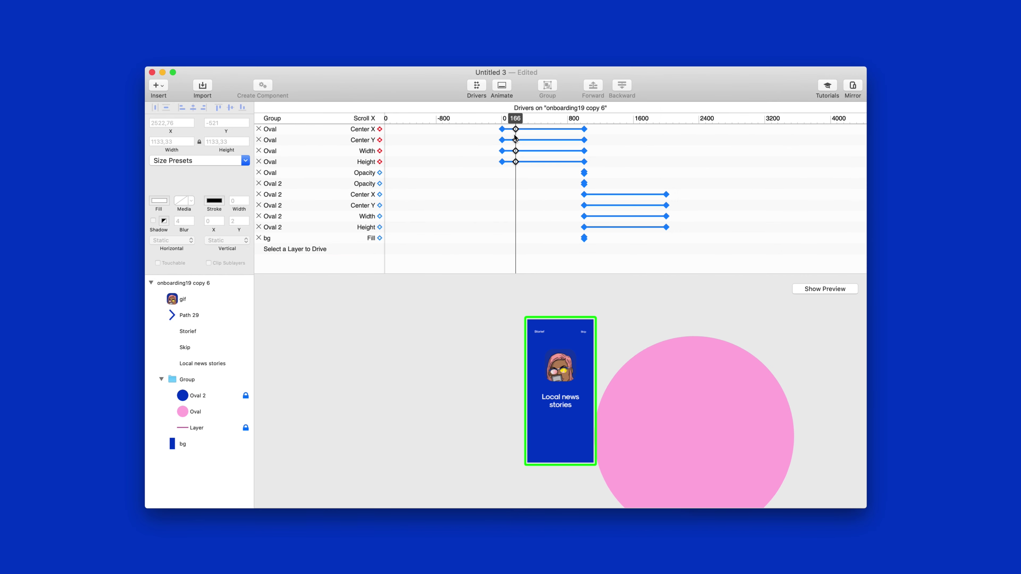
click(513, 138)
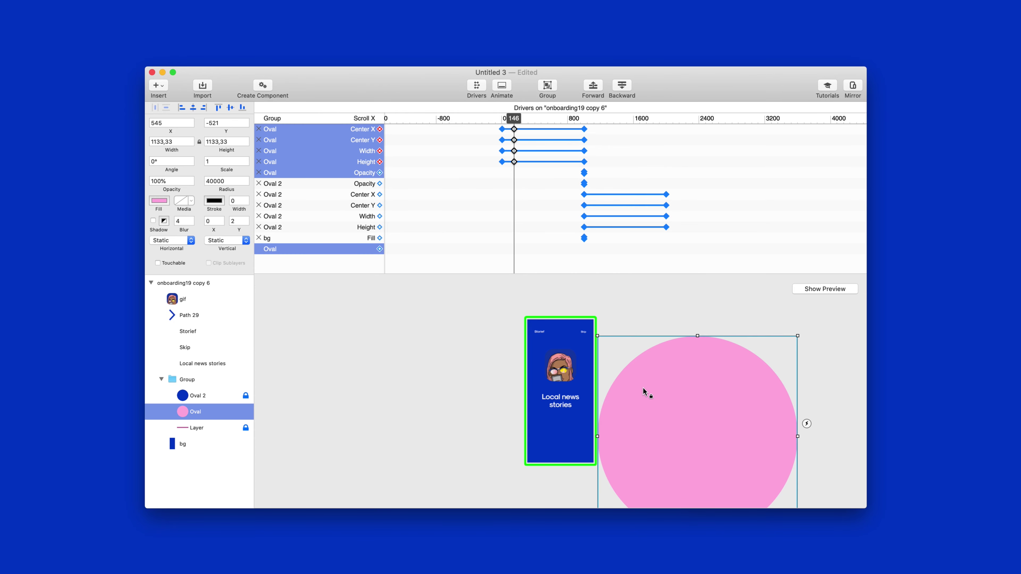
Step: Shift Oval to X 273 at scroll position 146 and show the preview to test it
drag(654, 393, 605, 399)
click(824, 289)
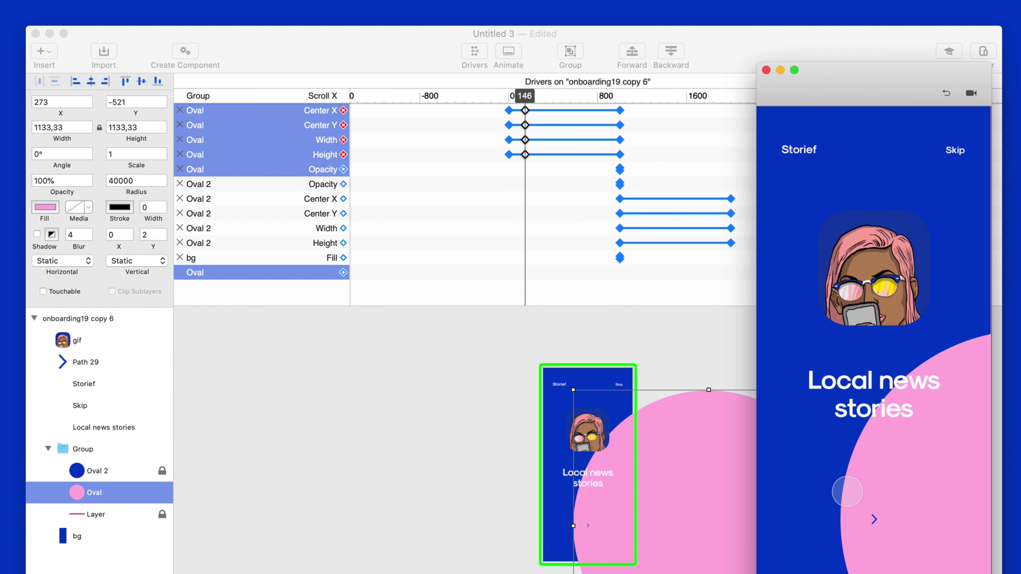
Step: Move Oval's intermediate Center X, Center Y, Width and Height keyframes to scroll position 127
drag(866, 524, 902, 520)
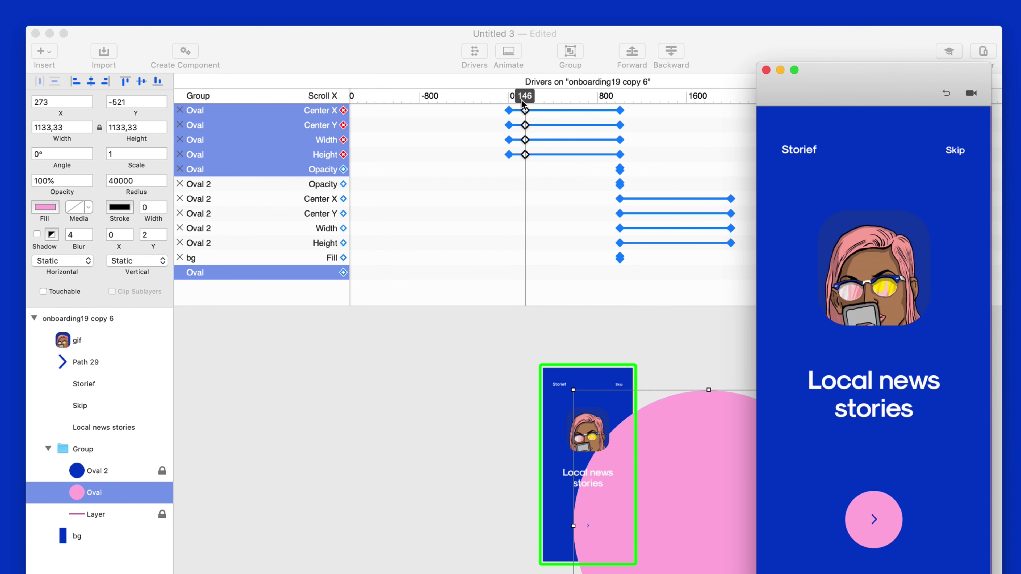
click(523, 111)
click(522, 111)
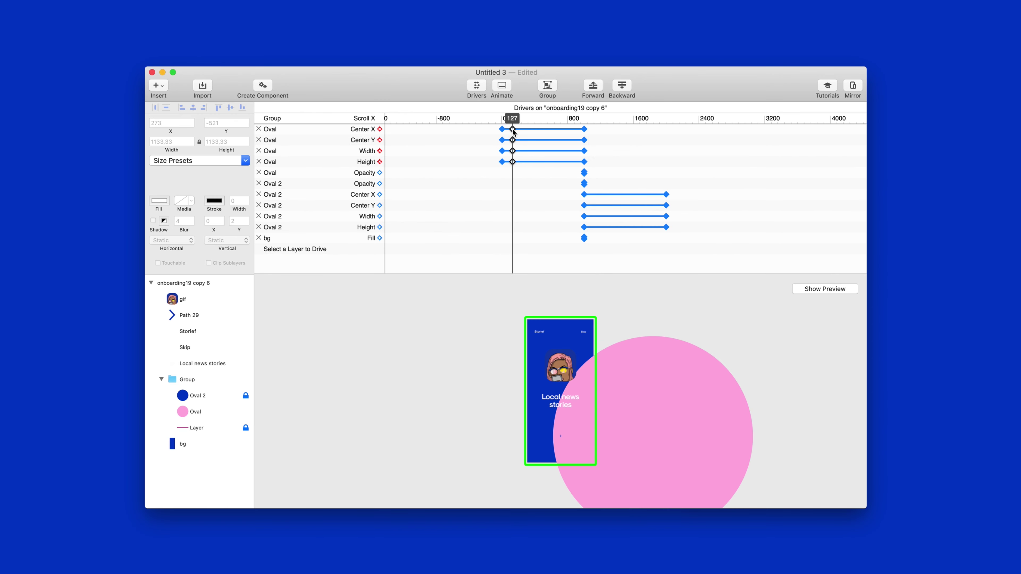
click(514, 132)
Step: Show the preview and swipe across it to test how the pink Oval grows and the blue circle shrinks
click(822, 291)
drag(786, 431, 687, 436)
drag(779, 442, 686, 433)
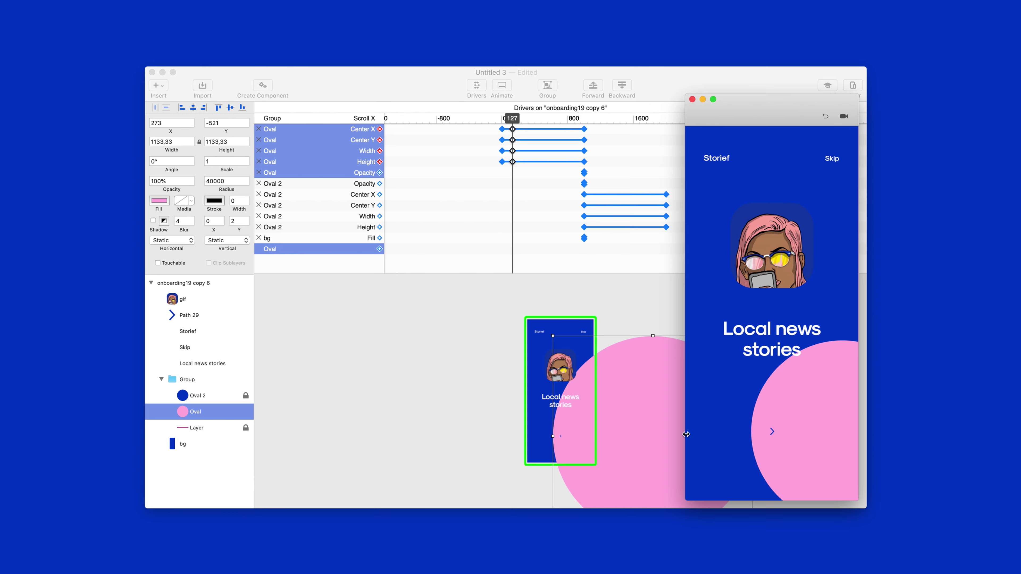
drag(785, 433, 662, 436)
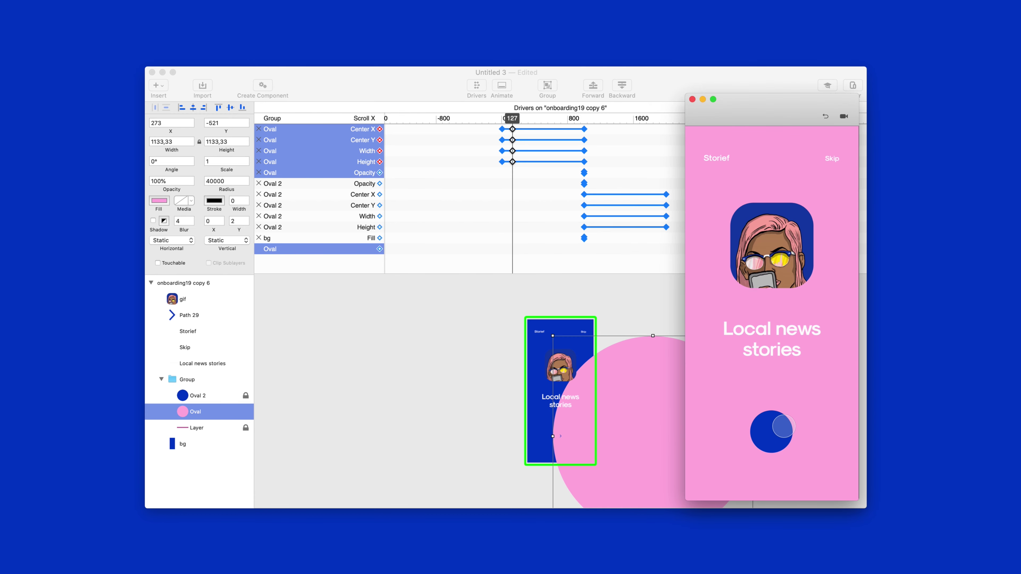
Step: Move Oval's intermediate position and size keyframes slightly closer to scroll position 0 and swipe the preview to test the change
click(513, 130)
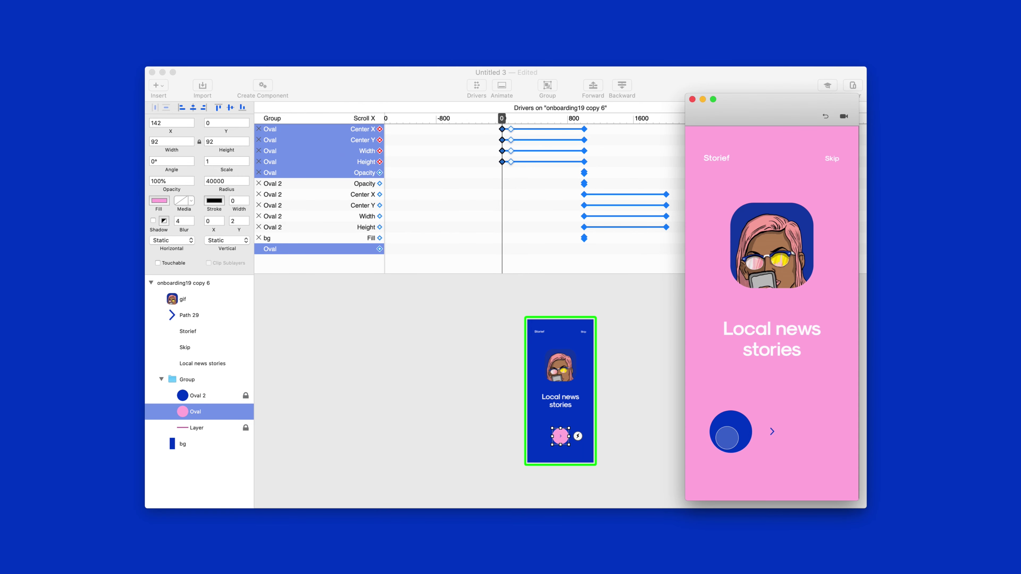
drag(726, 438, 655, 438)
drag(768, 432, 850, 425)
mouse_move(778, 433)
mouse_down()
mouse_move(655, 439)
mouse_move(775, 427)
mouse_up()
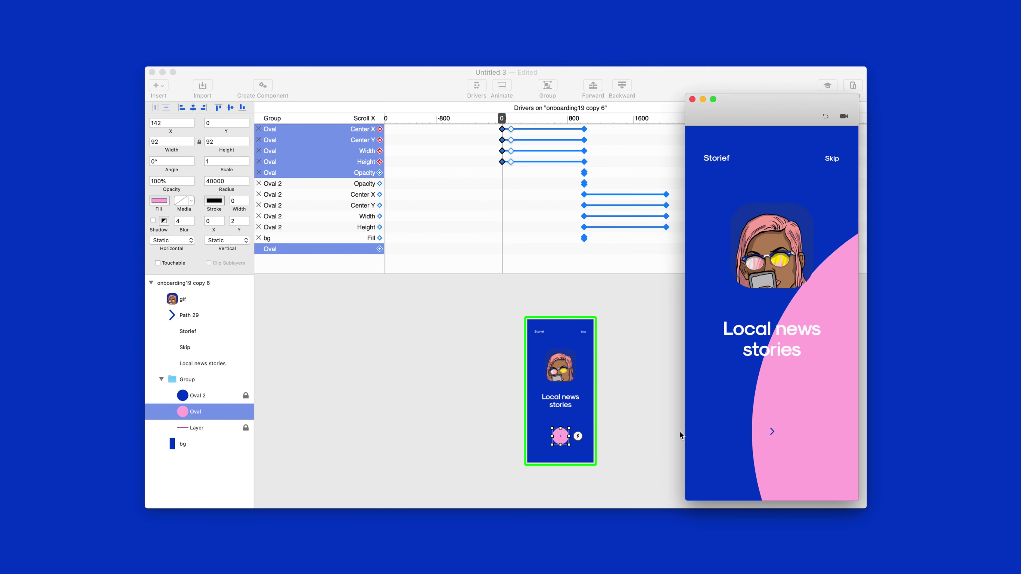
Step: Add intermediate Center X, Center Y, Width and Height keyframes for Oval 2 at scroll position 1873
scroll(575, 157, right, 10)
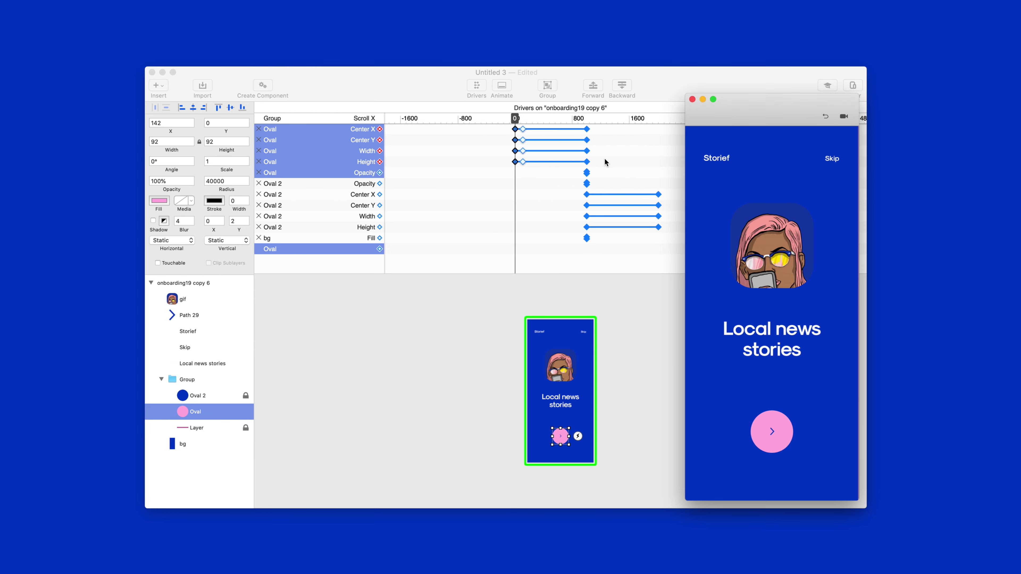
scroll(605, 160, right, 3)
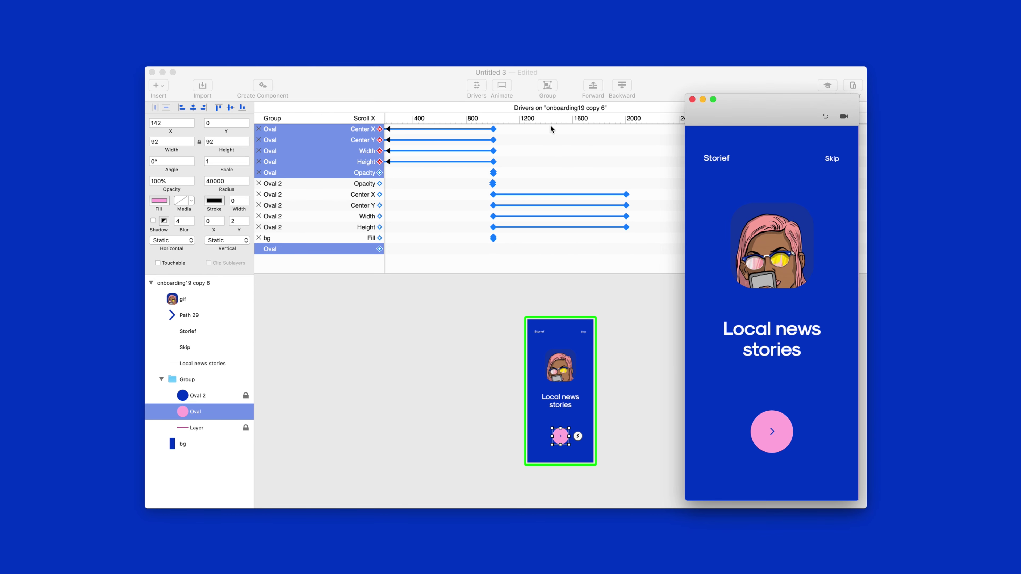
click(501, 117)
drag(501, 117, 623, 128)
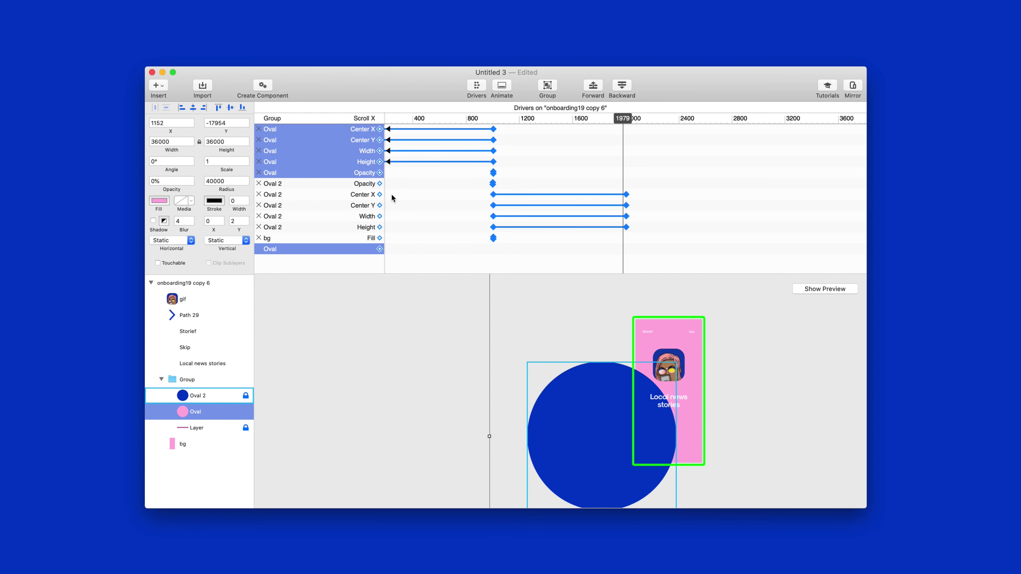
click(379, 194)
click(379, 205)
mouse_move(623, 194)
mouse_down()
mouse_move(612, 197)
mouse_move(613, 228)
mouse_move(609, 201)
mouse_up()
key(super+z)
click(622, 227)
key(super+z)
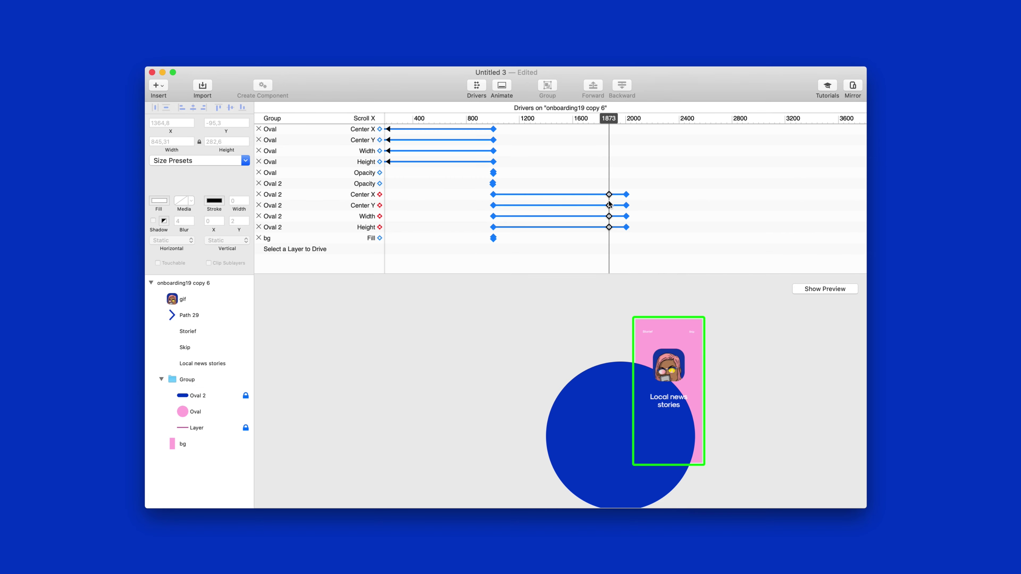
key(super+z)
key(super+z)
key(super+shift+z)
Step: Nudge Oval 2 sideways in large increments at scroll position 1873 to adjust its intermediate position
key(shift+Left)
key(shift+Right)
key(shift+Left)
key(shift+Left)
key(shift+Left)
key(shift+Left)
key(shift+Left)
key(shift+Left)
key(shift+Left)
key(shift+Left)
key(shift+Left)
key(shift+Right)
key(shift+Right)
key(shift+Right)
key(shift+Right)
key(shift+Right)
key(shift+Right)
key(shift+Right)
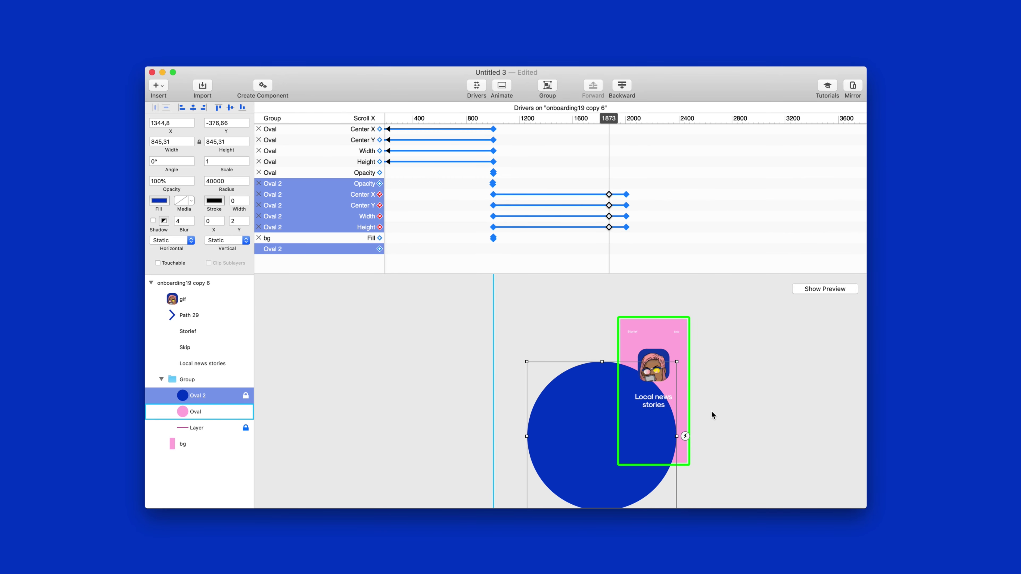
key(shift+Right)
Step: Unlock the Oval 2 and Oval layers inside Group
click(712, 415)
click(206, 396)
key(super+l)
click(203, 412)
key(super+l)
Step: Shift Oval 2 further left at its intermediate keyframes at scroll position 1873
click(205, 395)
key(shift+Left)
key(shift+Left)
key(shift+Left)
key(shift+Left)
key(shift+Left)
key(shift+Left)
key(shift+Left)
key(shift+Left)
key(shift+Left)
key(shift+Left)
key(shift+Left)
Step: Go to scroll position 2000, show the preview and swipe back and forth to test Oval 2's transition
drag(608, 120, 625, 127)
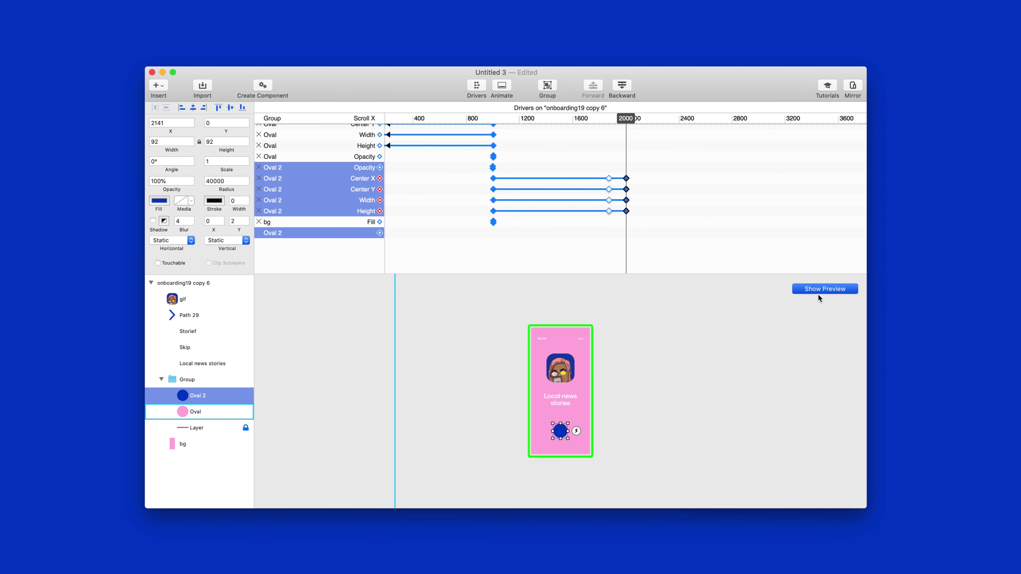
click(819, 292)
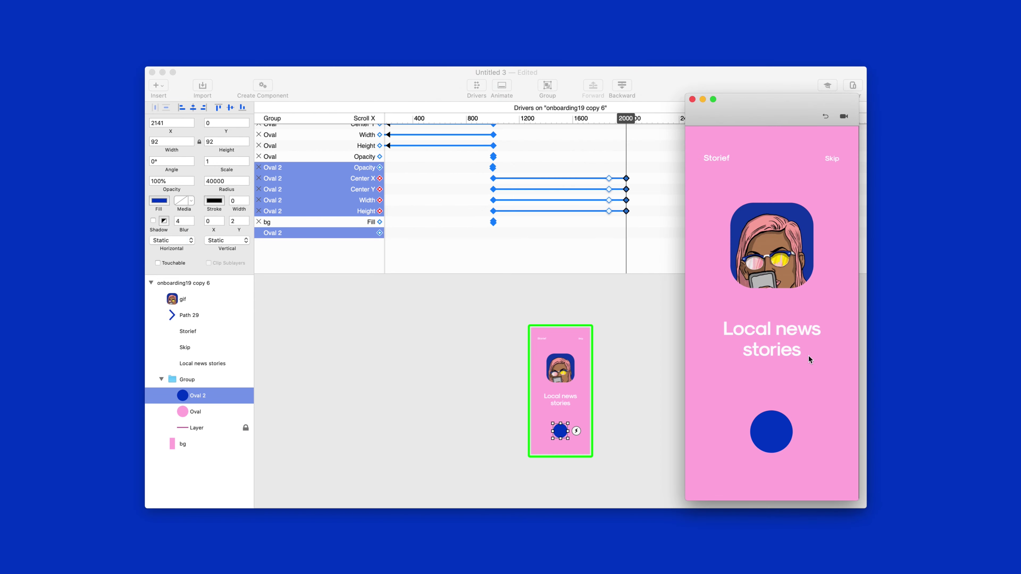
drag(774, 440, 609, 441)
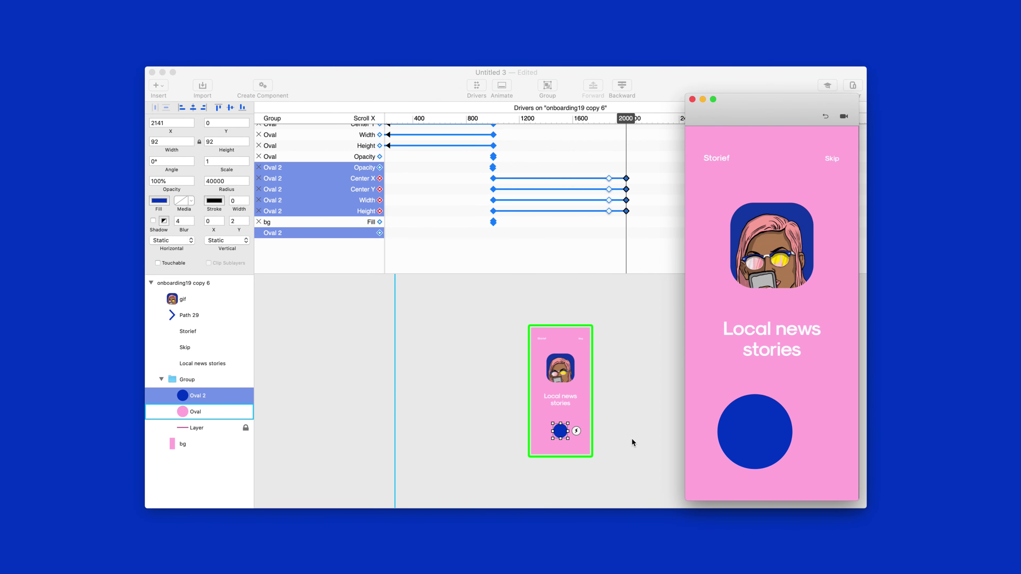
drag(749, 435, 857, 426)
click(787, 442)
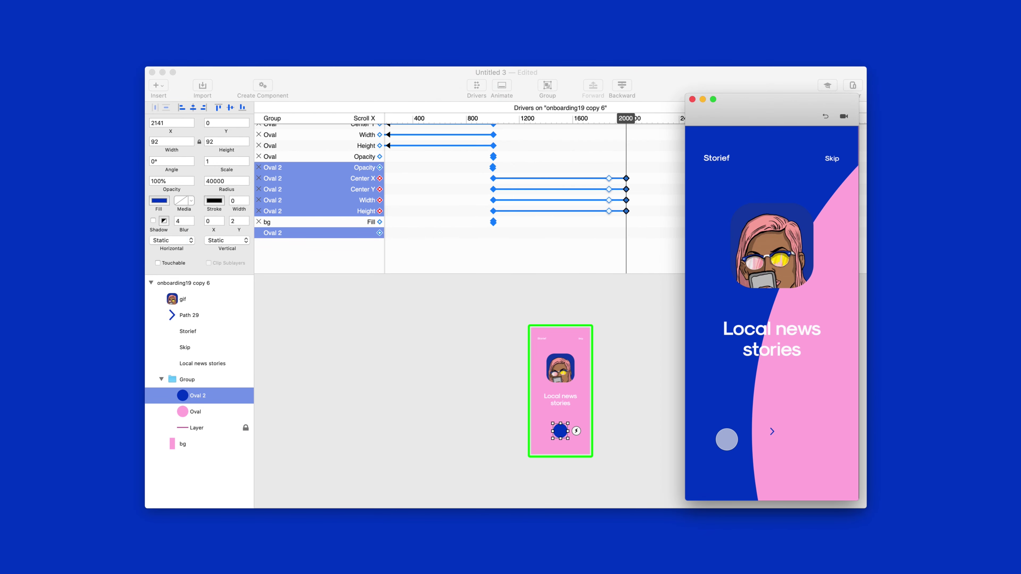
drag(772, 435, 695, 433)
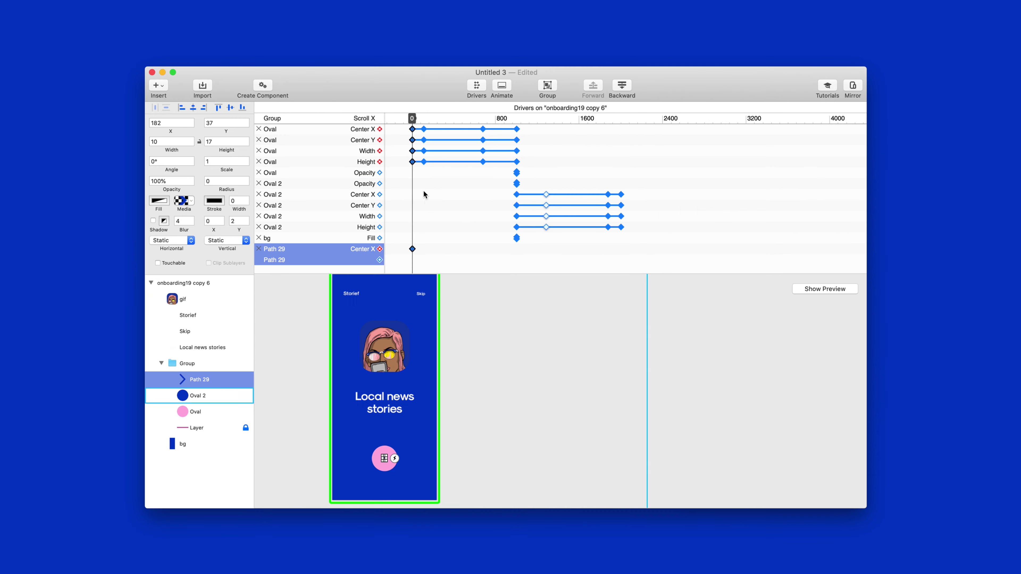
Step: Return to scroll position 0, select Path 29 and swipe through the preview to check both circle transitions
drag(418, 121, 412, 124)
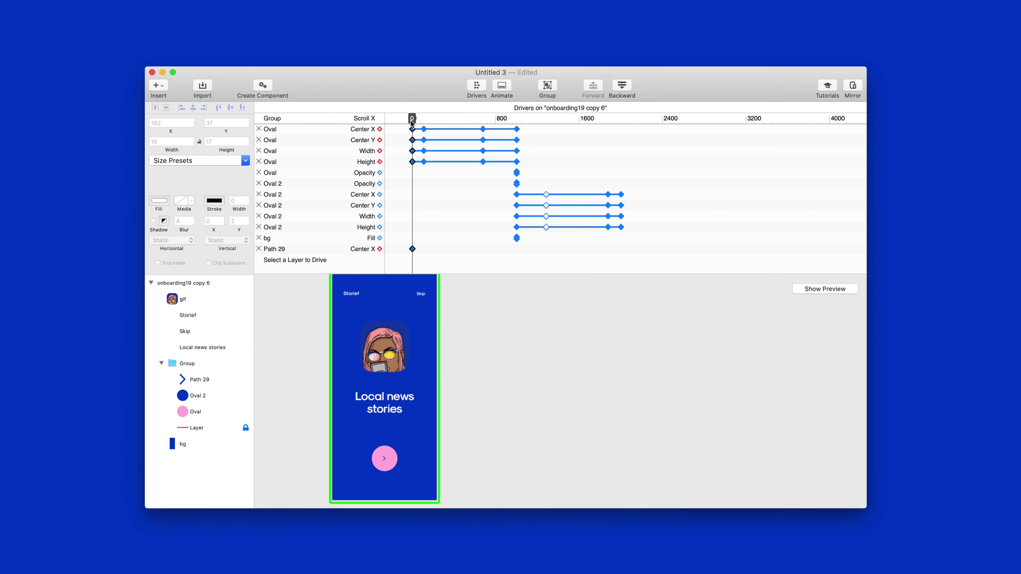
click(200, 380)
click(802, 290)
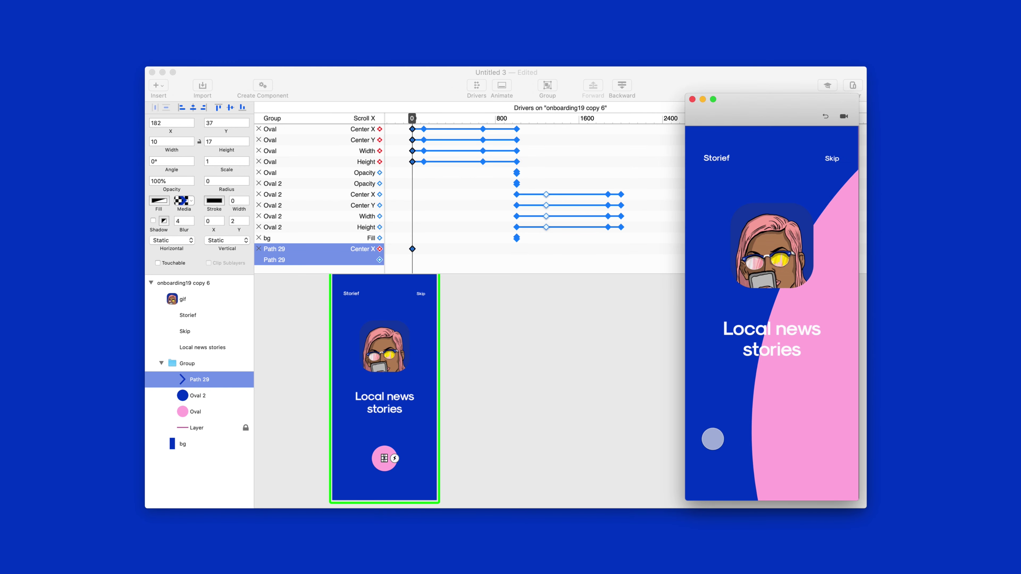
drag(753, 447, 703, 443)
drag(770, 438, 716, 449)
drag(784, 441, 650, 448)
mouse_move(744, 443)
mouse_down()
mouse_move(775, 429)
mouse_move(725, 445)
mouse_move(804, 427)
mouse_move(770, 426)
mouse_move(748, 440)
mouse_move(818, 433)
mouse_move(775, 427)
mouse_move(718, 440)
mouse_move(834, 426)
mouse_move(843, 435)
mouse_move(689, 445)
mouse_move(796, 430)
mouse_move(723, 440)
mouse_move(731, 442)
mouse_up()
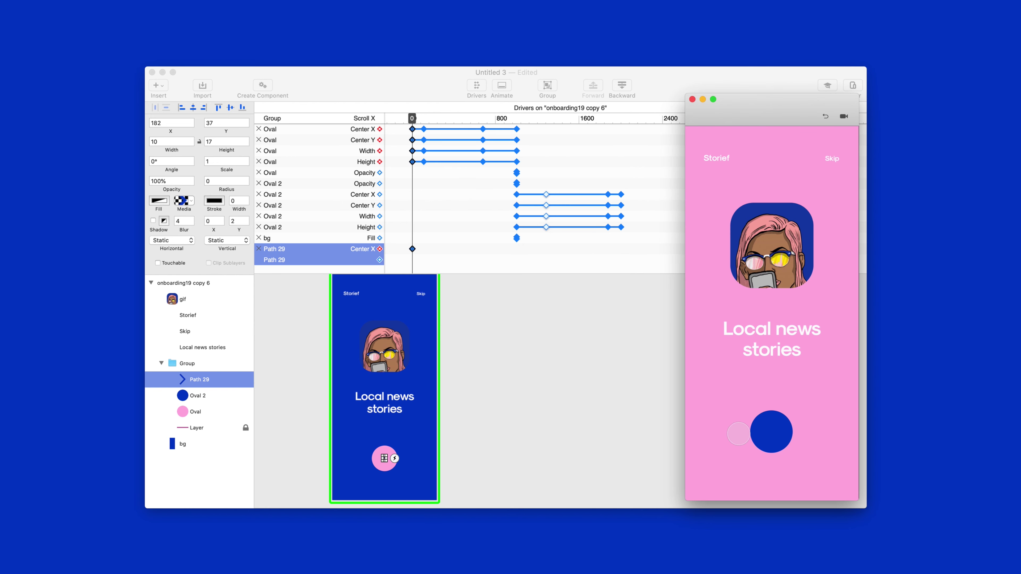
click(386, 349)
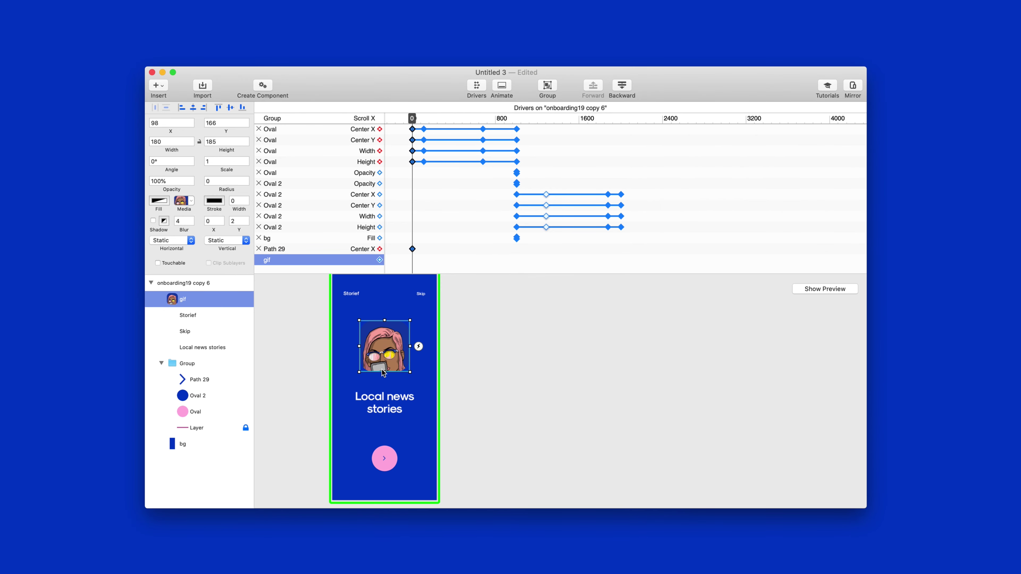
shift+click(385, 393)
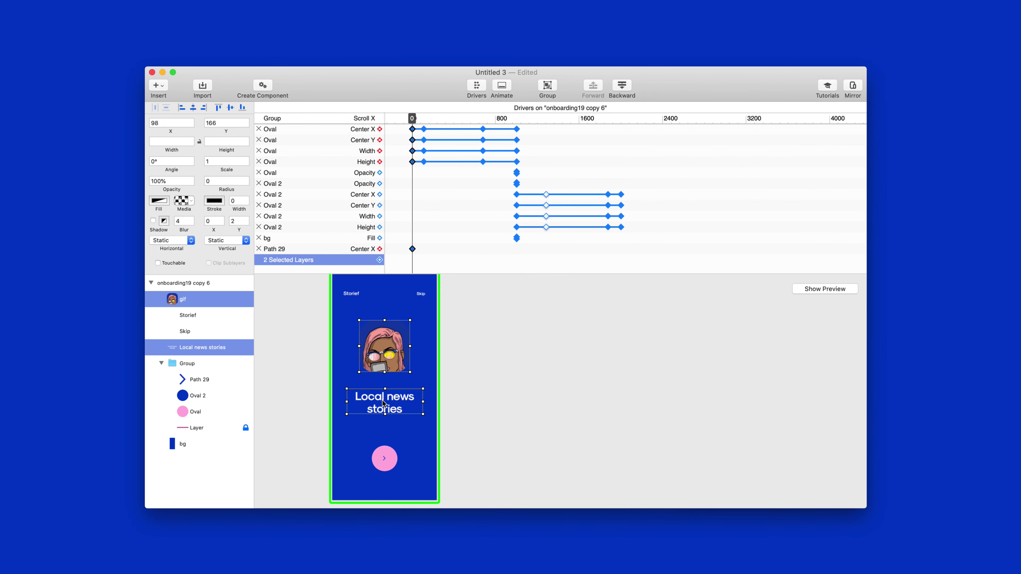
click(480, 385)
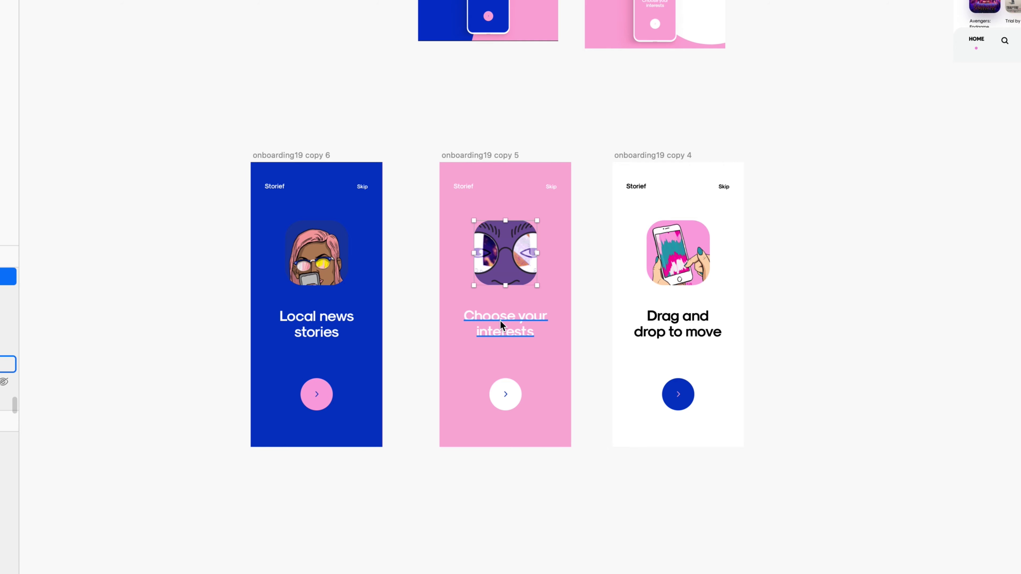
Step: Select the onboarding19 copy 5 artboard in Sketch and import it into Principle from the collect-lite 59 document
click(408, 194)
click(473, 157)
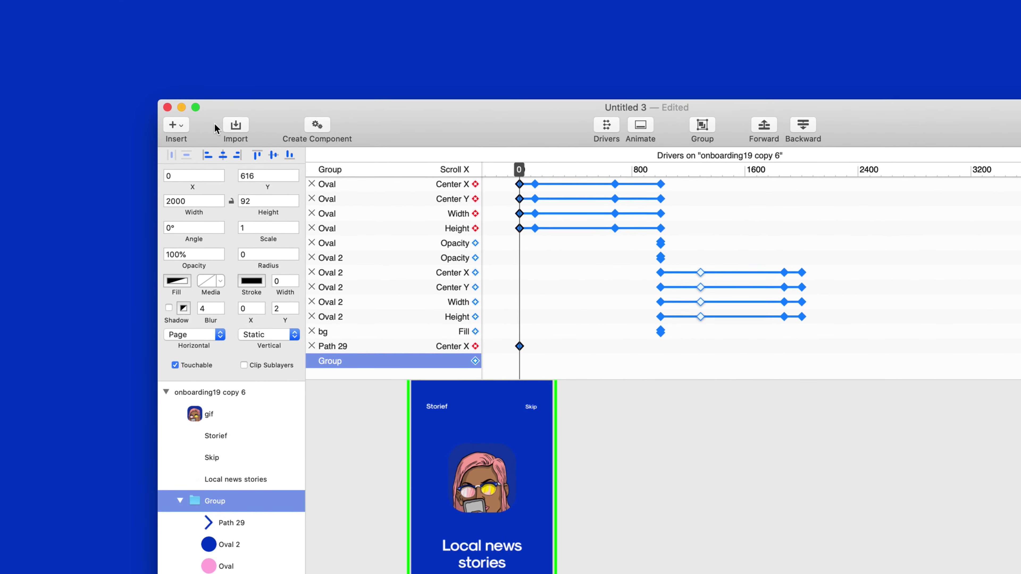
click(176, 125)
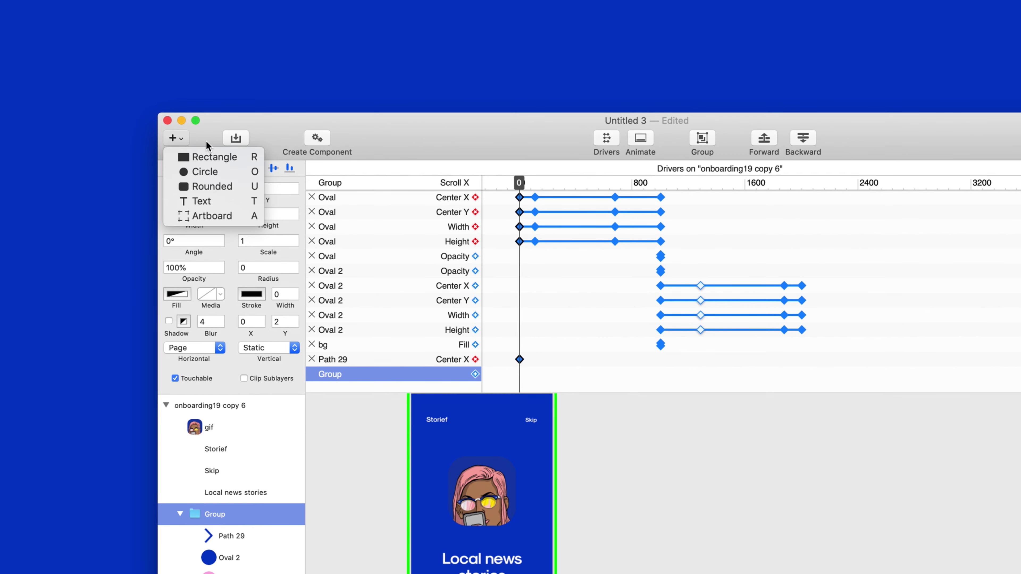
click(236, 138)
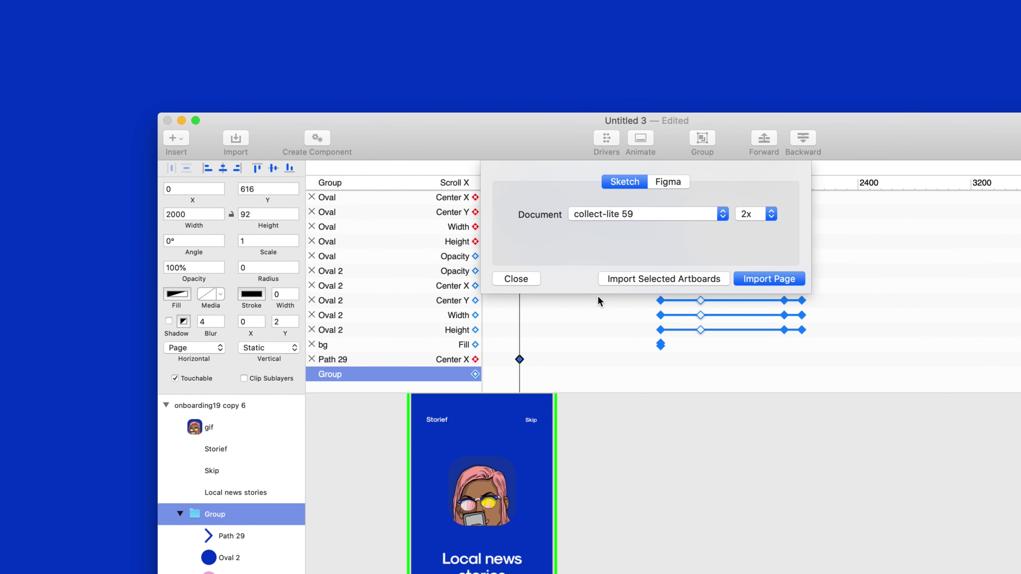
click(628, 280)
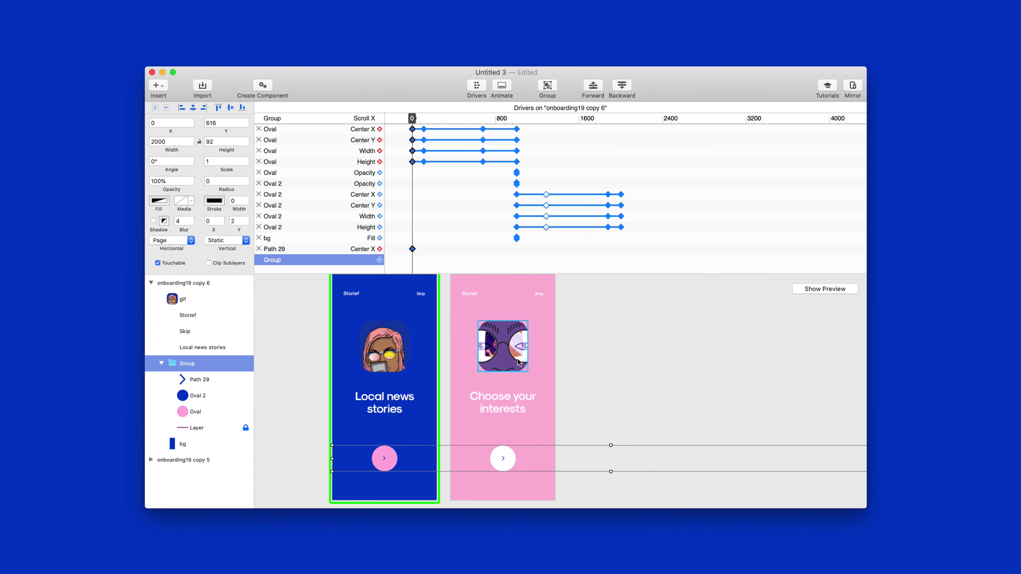
Step: Reorder the artboards so that onboarding19 copy 6 comes after onboarding19 copy 5
scroll(510, 354, up, 3)
click(181, 283)
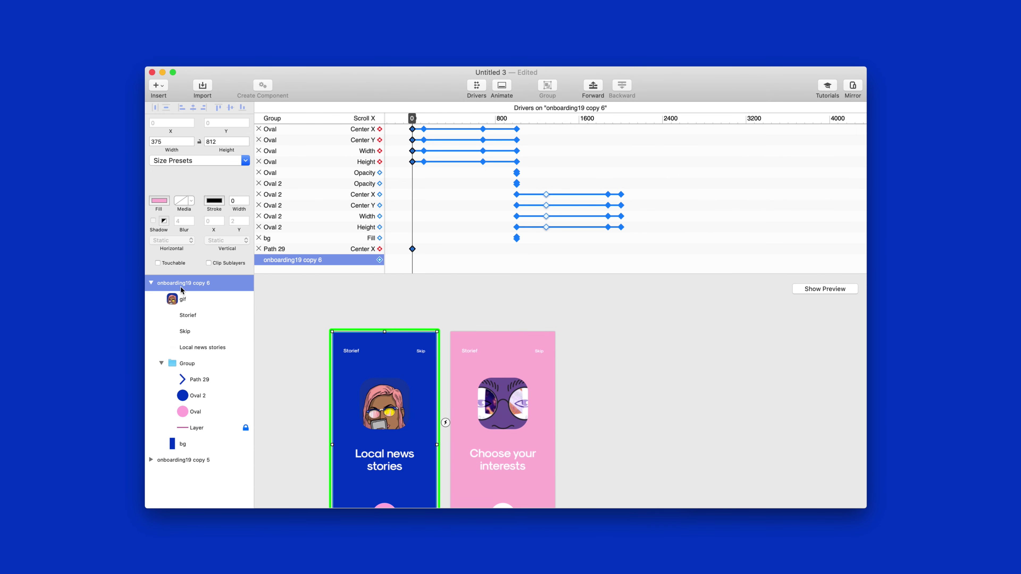
drag(178, 353, 179, 354)
scroll(526, 359, down, 3)
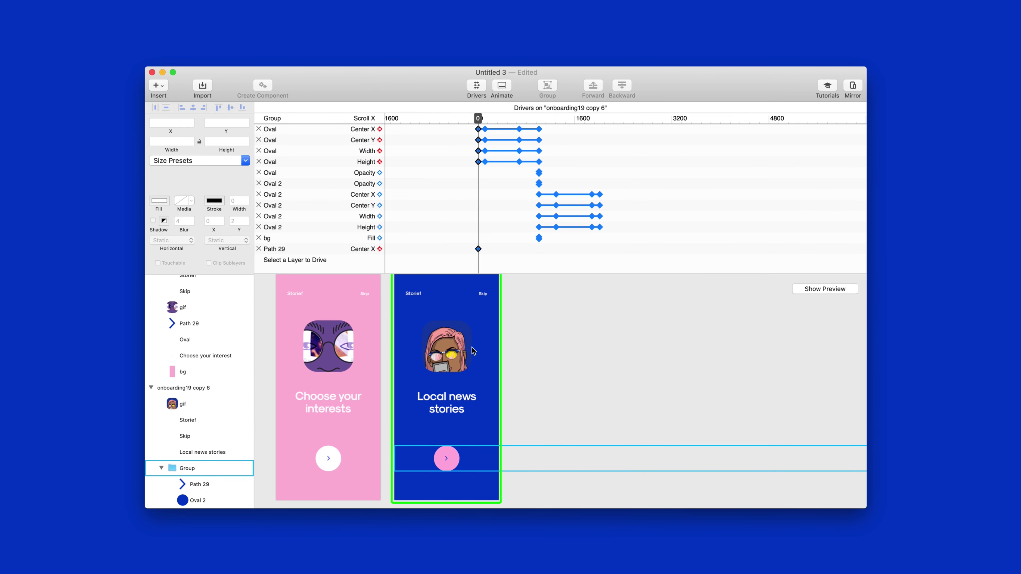
Step: Copy the gif and Choose your interest layers from onboarding19 copy 5 into onboarding19 copy 6, placing them beyond its right edge
click(198, 500)
click(182, 310)
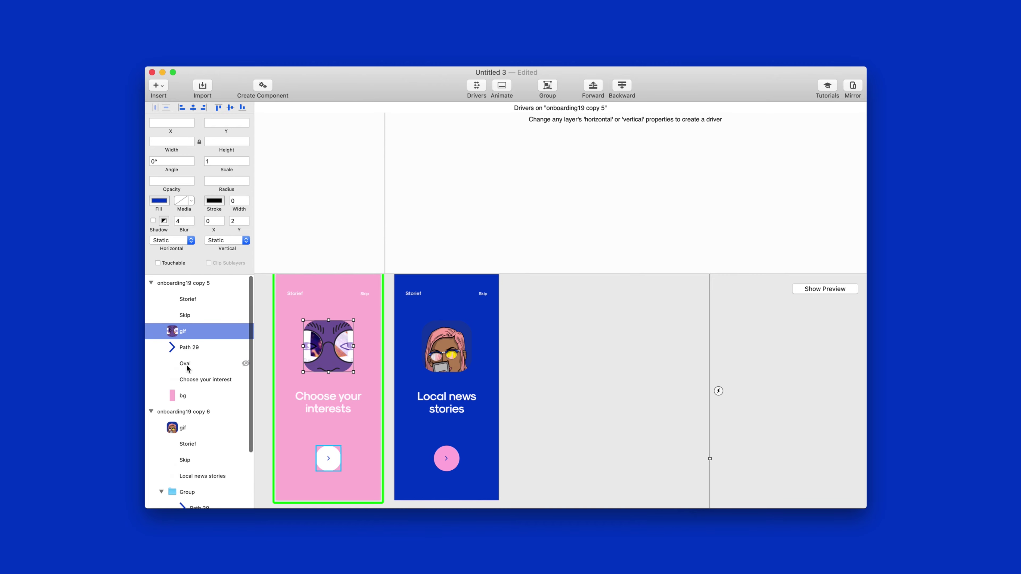
shift+click(195, 355)
click(456, 360)
key(super+v)
drag(456, 359, 582, 358)
Step: Group gif 2, Choose your interest, gif and Local news stories together in onboarding19 copy 6
shift+click(450, 402)
shift+click(451, 356)
click(349, 460)
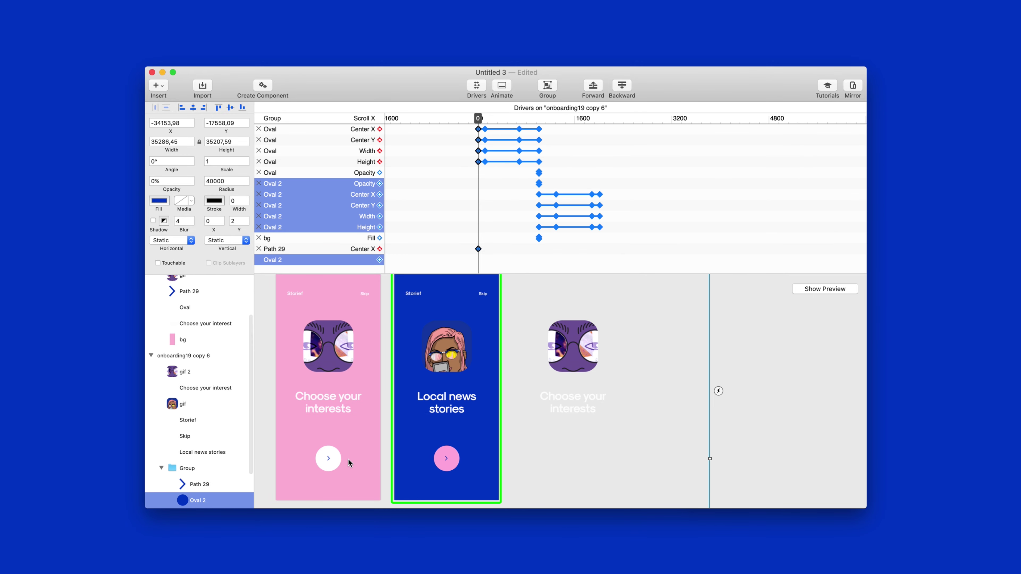
click(199, 484)
click(572, 361)
shift+click(573, 402)
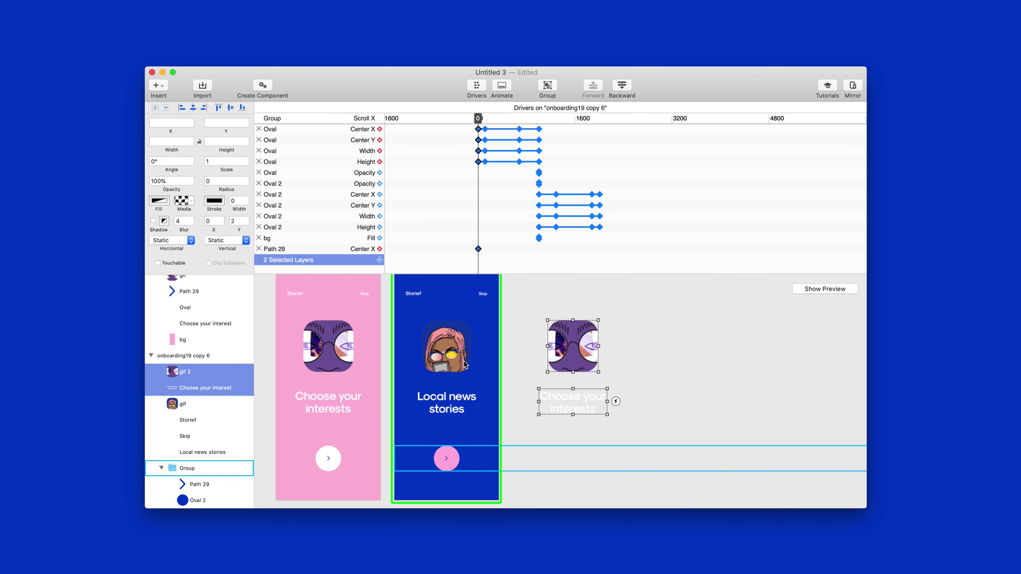
shift+click(448, 354)
shift+click(462, 398)
key(super+g)
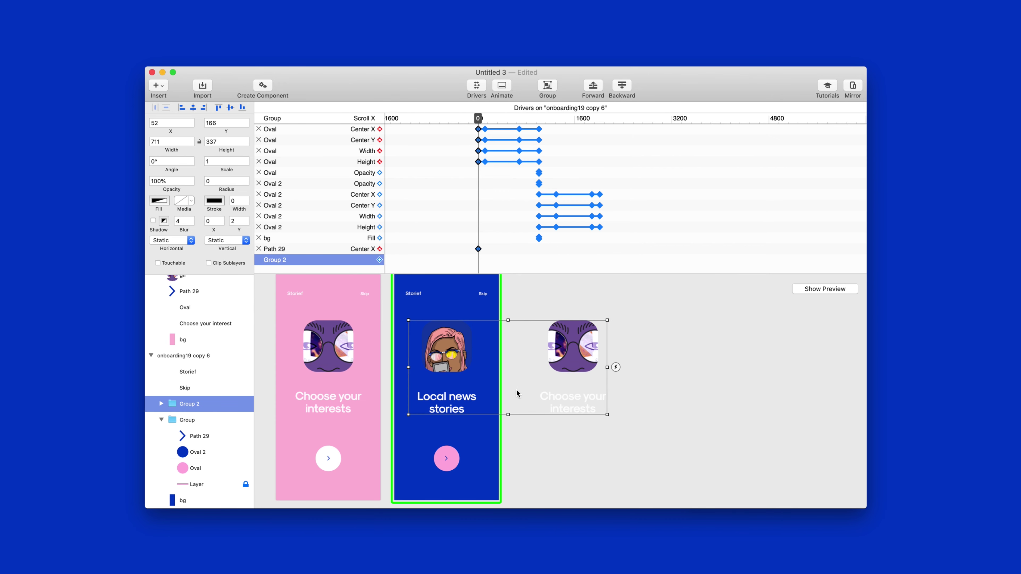
Step: Add a Center X driver to Group 2 and shift the group left at scroll position 2000 to bring the second illustration and title onto the artboard
click(379, 259)
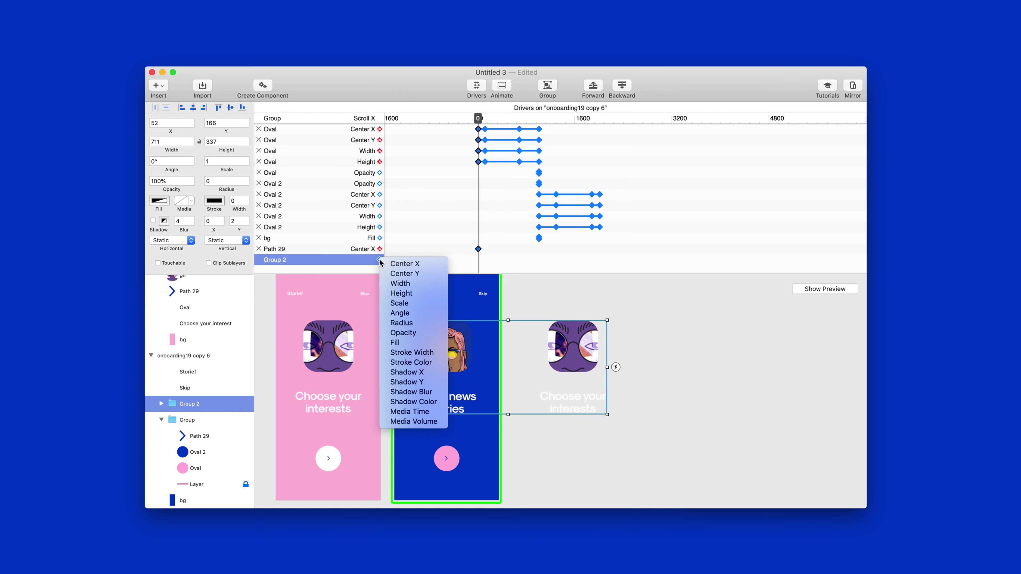
click(404, 265)
drag(574, 118, 600, 120)
scroll(497, 318, left, 2)
scroll(497, 319, down, 5)
scroll(497, 319, left, 1)
click(213, 356)
scroll(757, 365, down, 5)
scroll(758, 364, up, 8)
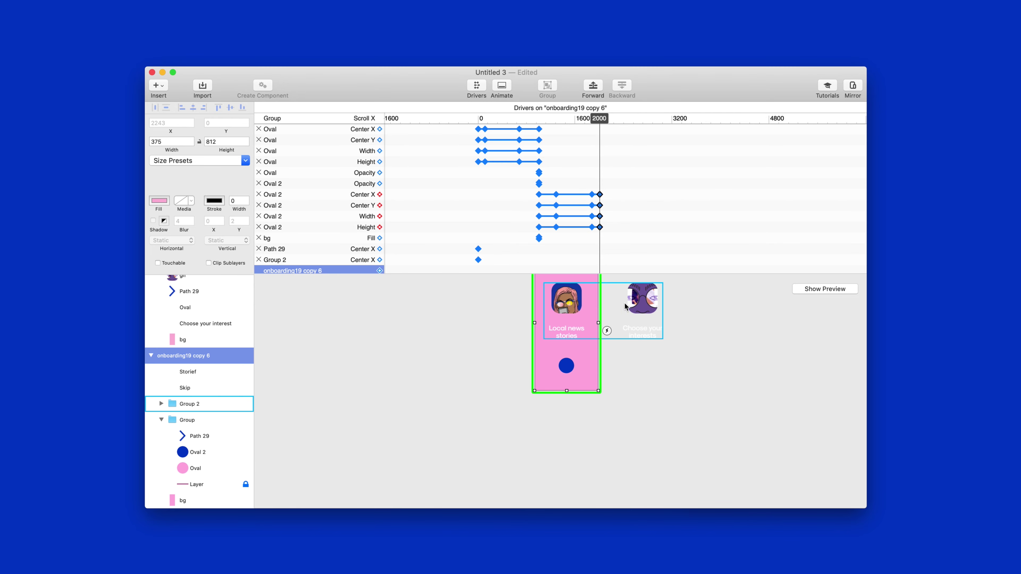
drag(644, 308, 558, 328)
scroll(571, 318, down, 4)
scroll(572, 319, up, 8)
Step: Scrub back to scroll position 490 and show the preview to check Group 2's sideways motion
drag(599, 119, 507, 131)
click(816, 290)
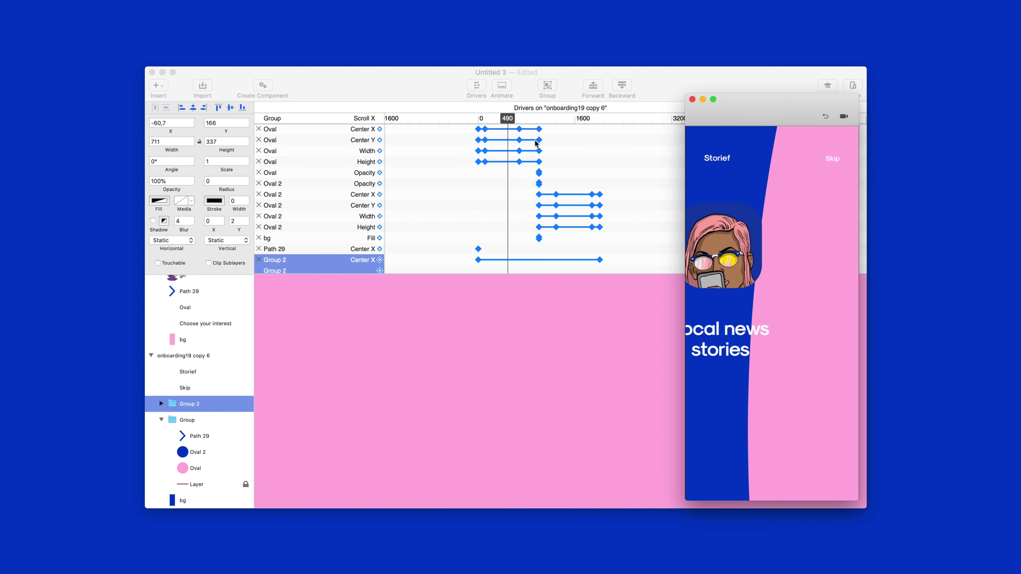
Step: Reset the scroll position to 0 and test Group 2's sideways motion by swiping back and forth in the preview
click(486, 118)
click(478, 120)
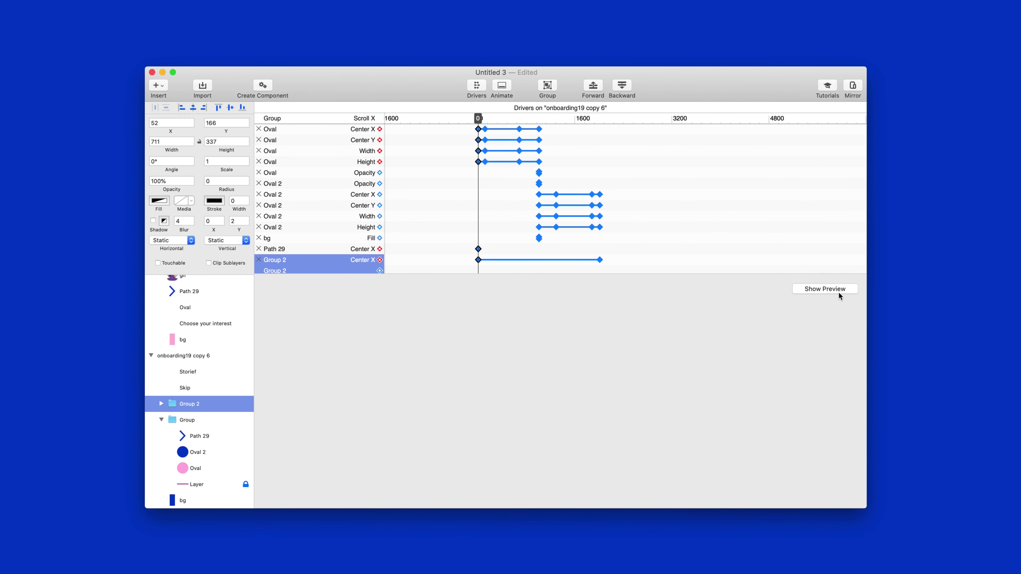
click(838, 291)
drag(787, 436, 692, 439)
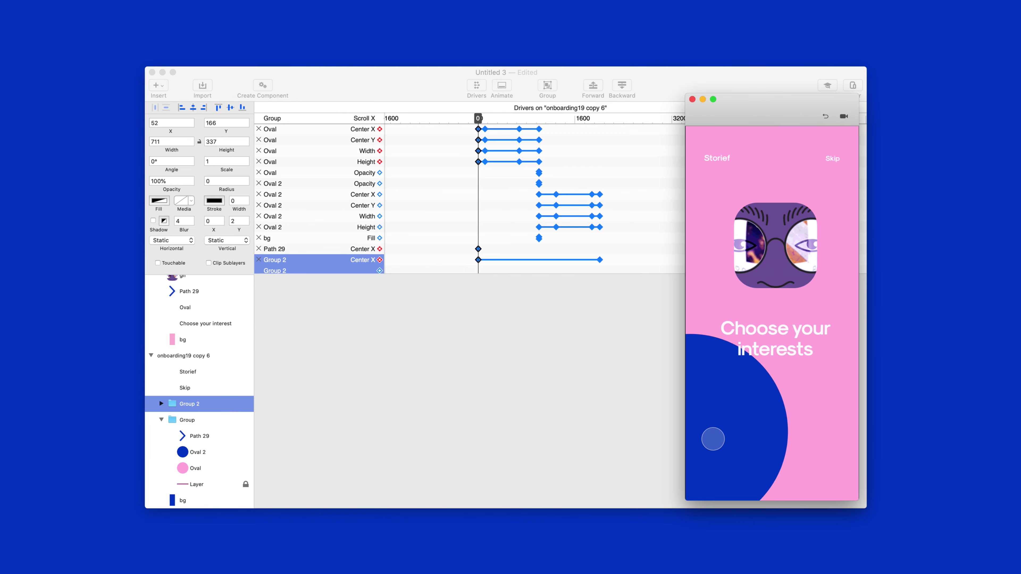
drag(773, 431, 872, 423)
drag(788, 432, 854, 423)
drag(801, 432, 684, 433)
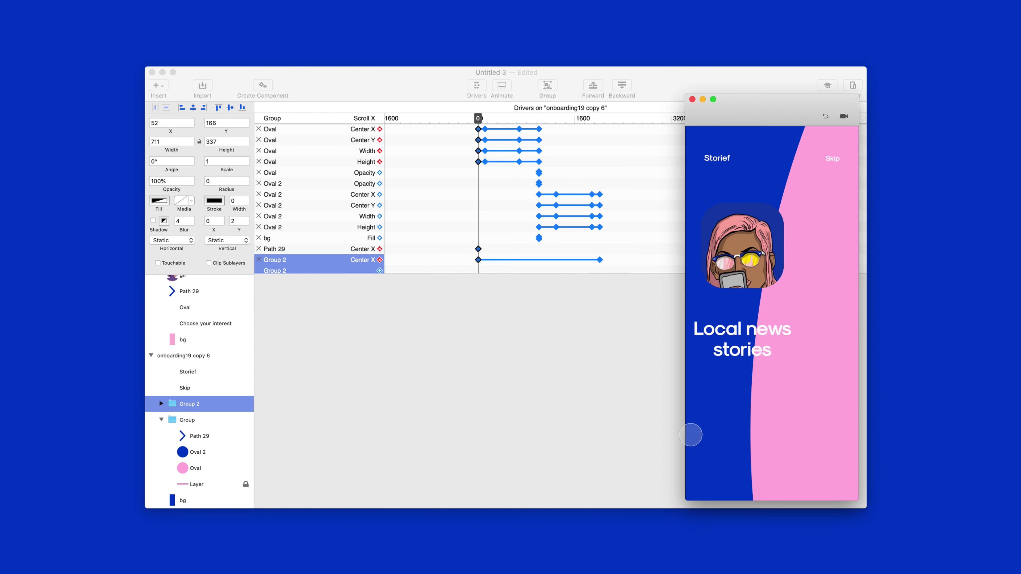
drag(766, 435, 670, 440)
drag(770, 438, 735, 438)
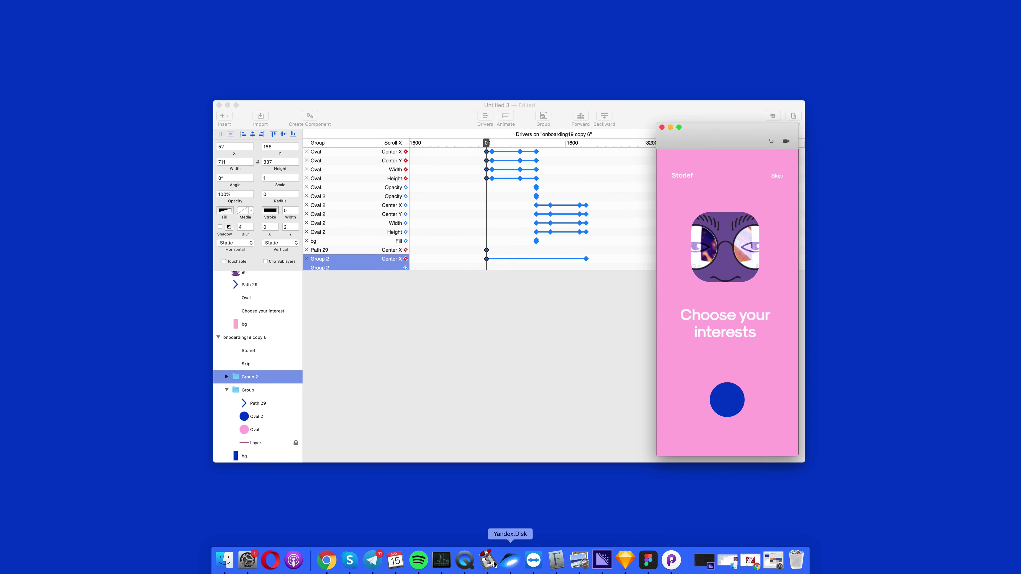
Step: Switch to Adobe Media Encoder and queue giphy (1).gif and giphy (2).gif from the onboarding19 folder
click(224, 560)
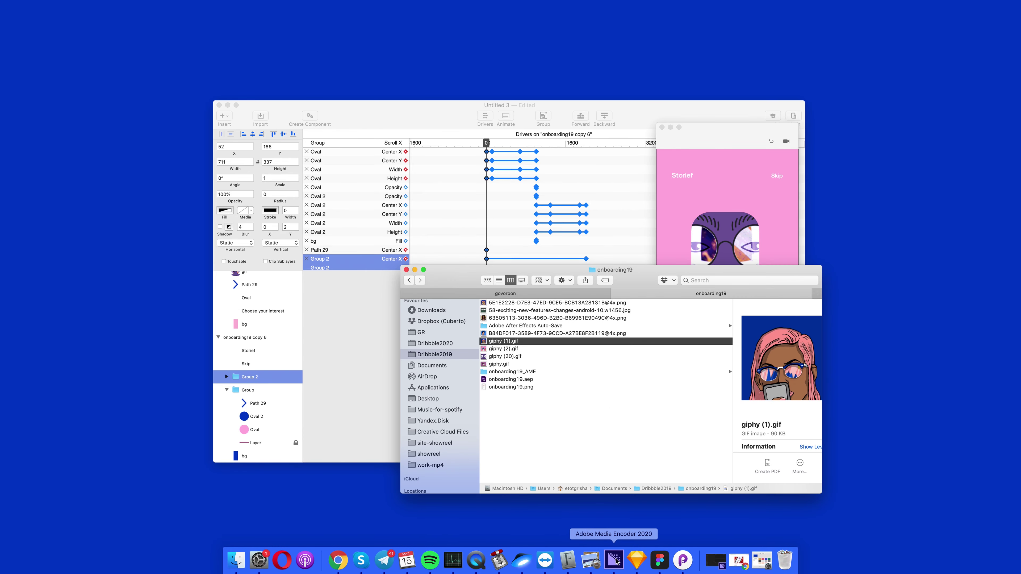
click(615, 560)
drag(590, 123, 326, 23)
click(685, 427)
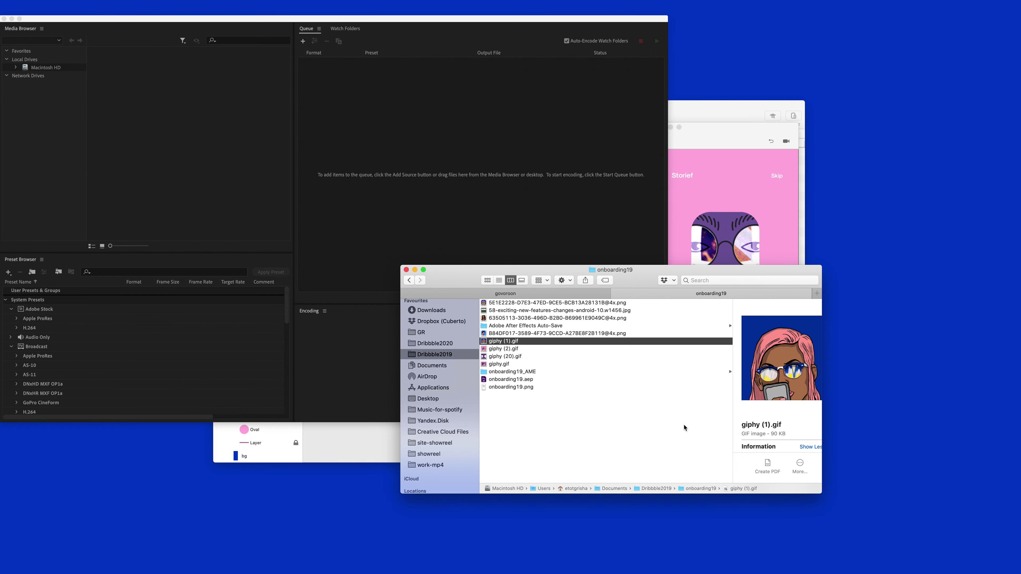
scroll(514, 351, right, 2)
shift+click(513, 349)
drag(513, 348, 414, 210)
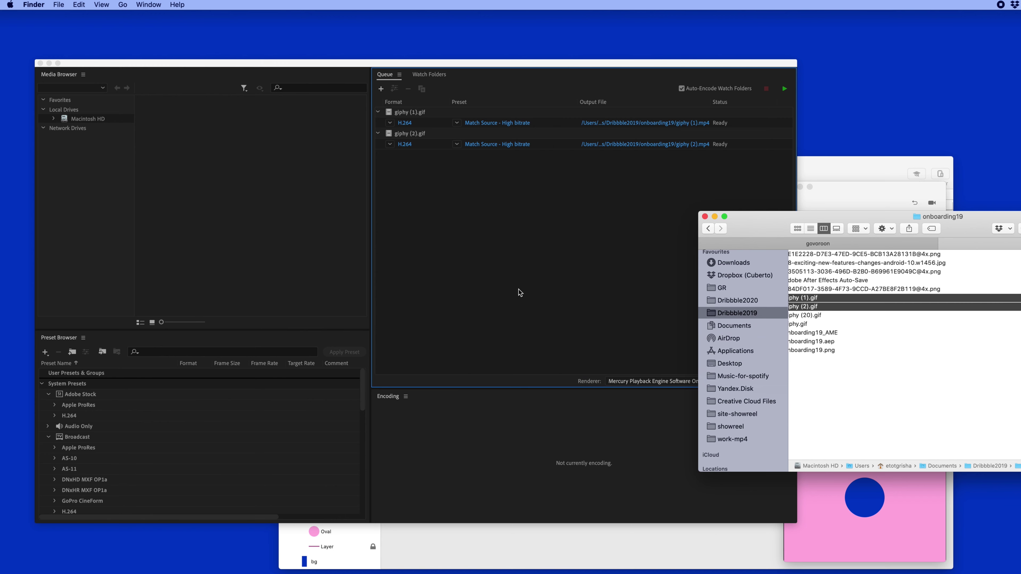
Step: Encode both queued gifs as H.264 MP4 files with the Match Source - High bitrate preset
click(519, 289)
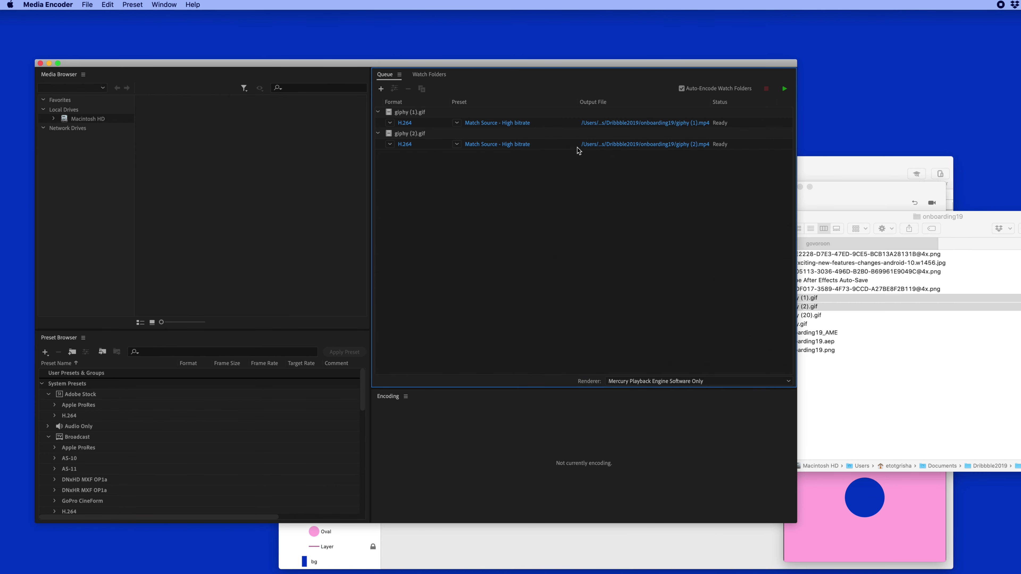
click(785, 89)
click(871, 386)
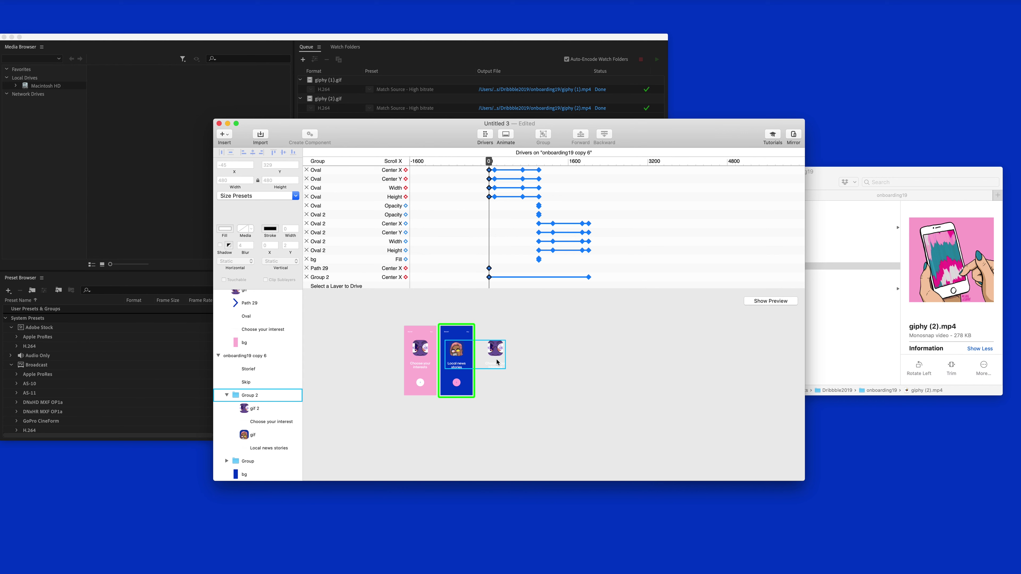
Step: Import giphy (1).mp4 and giphy (2).mp4 into onboarding19 copy 6, move giphy (2) below the woman's video, and show the preview
key(super+Tab)
scroll(706, 286, left, 1)
super+click(701, 251)
drag(701, 252, 471, 360)
key(Return)
click(466, 380)
scroll(461, 360, down, 3)
scroll(461, 357, up, 6)
drag(456, 318, 457, 362)
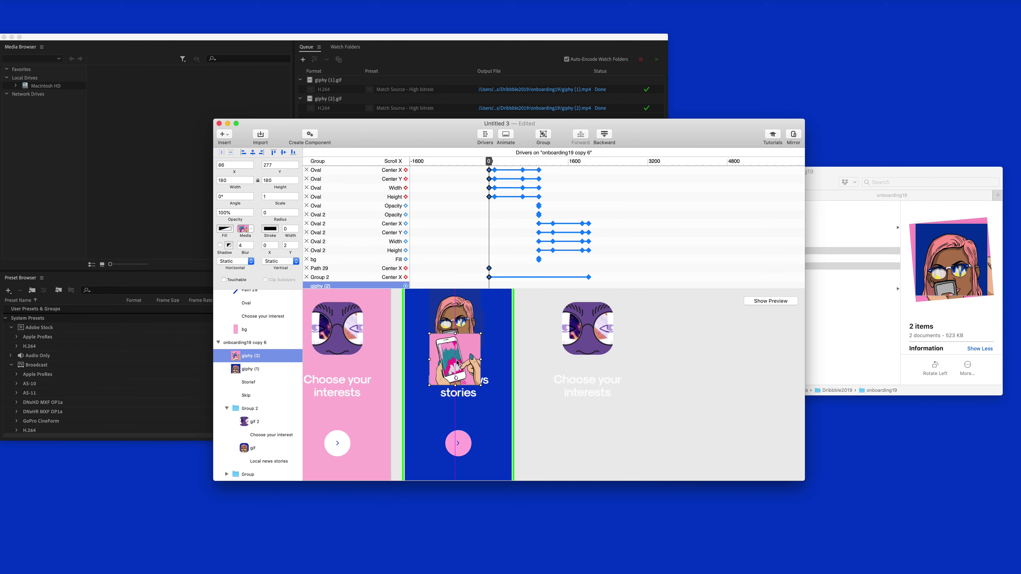
click(771, 301)
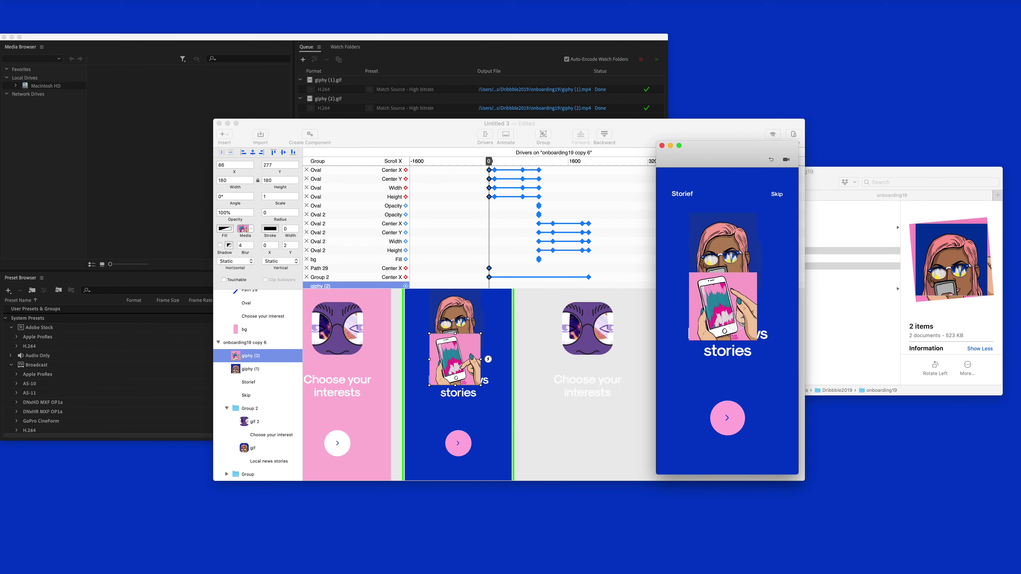
Step: Wrap each giphy video in its own group, clip the sublayers, and set both groups' corner radius to 40
click(259, 360)
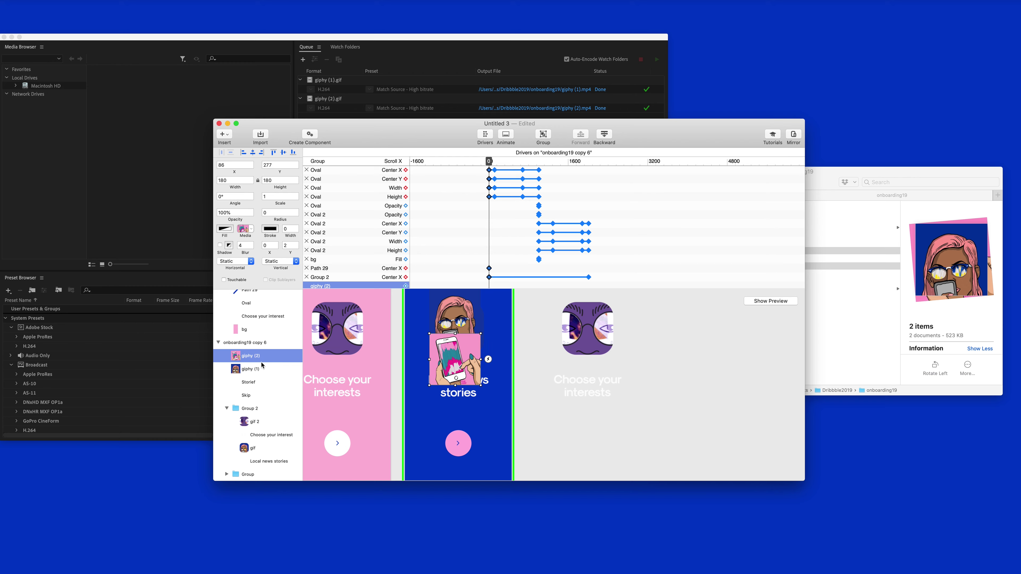
click(261, 369)
key(super+g)
shift+click(259, 356)
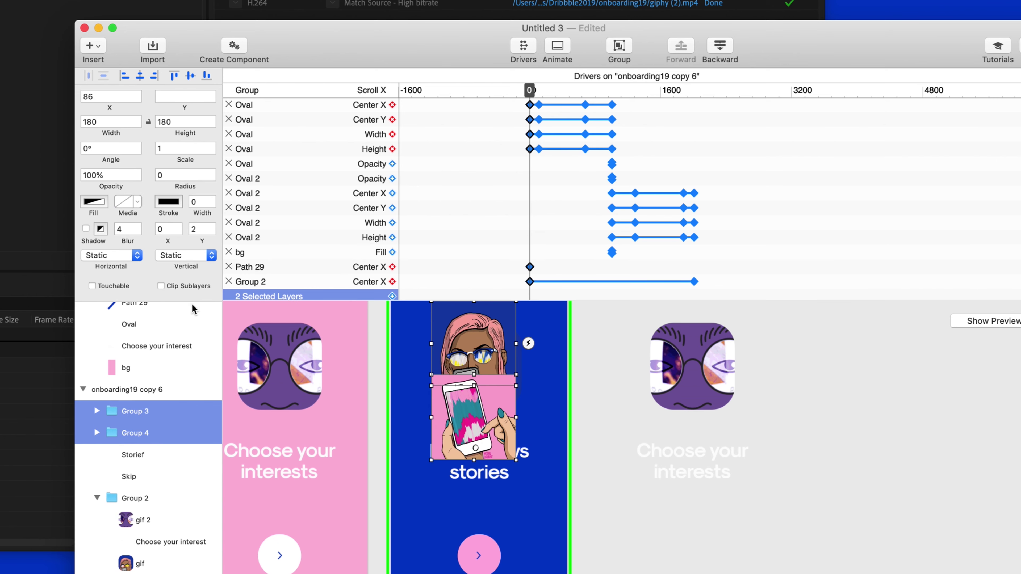
click(161, 286)
text(40)
key(Return)
scroll(561, 314, down, 2)
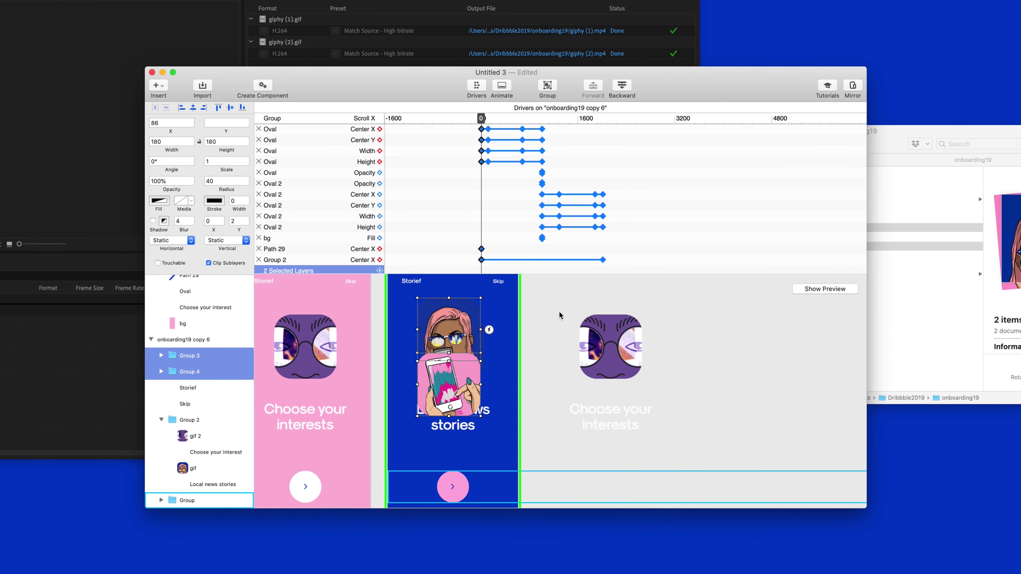
Step: Place the woman's video group over the first illustration and the phone's over the second, and move both groups into Group 2
click(597, 470)
drag(449, 329, 454, 344)
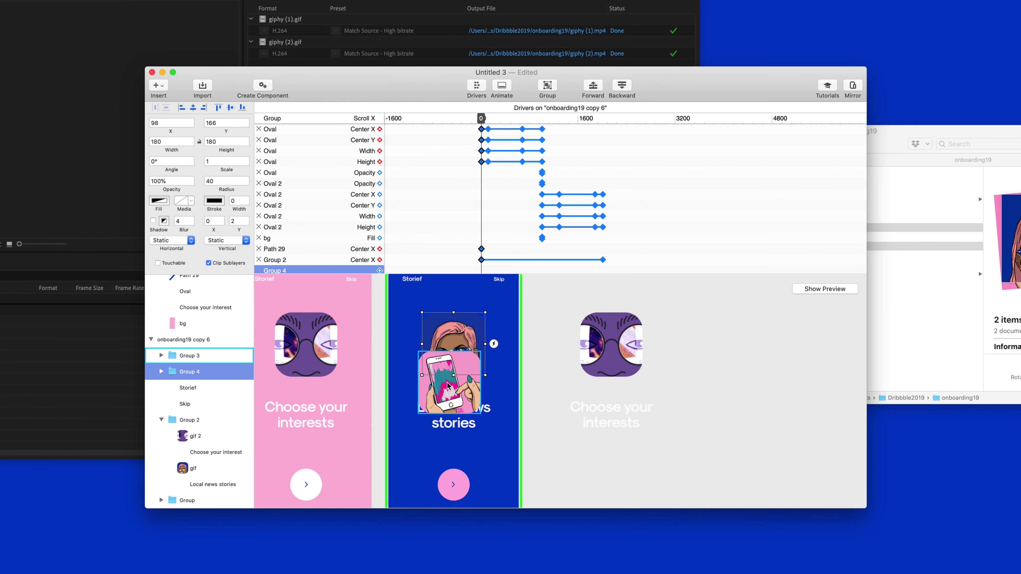
drag(448, 389, 621, 361)
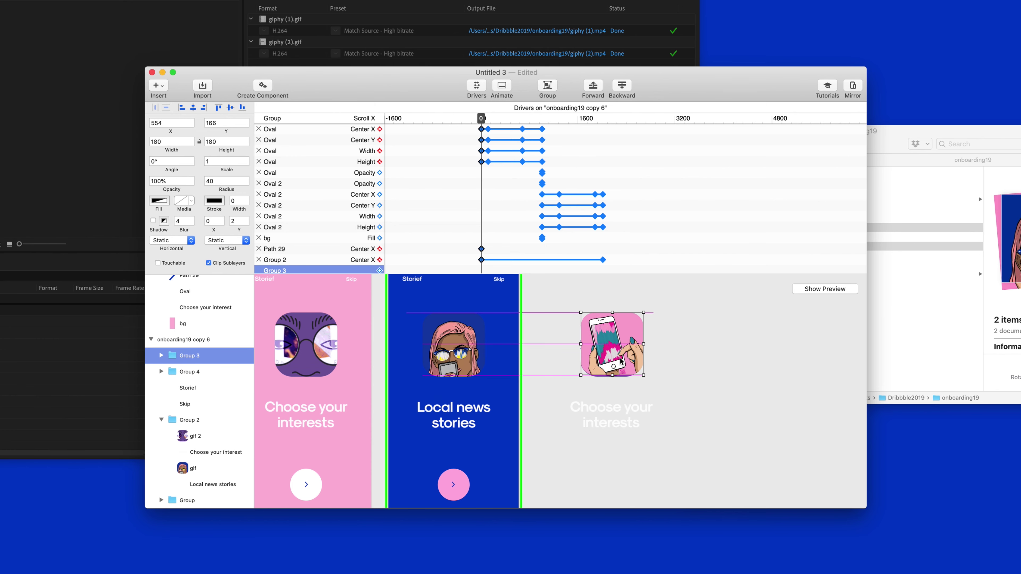
shift+click(190, 372)
drag(211, 435, 211, 435)
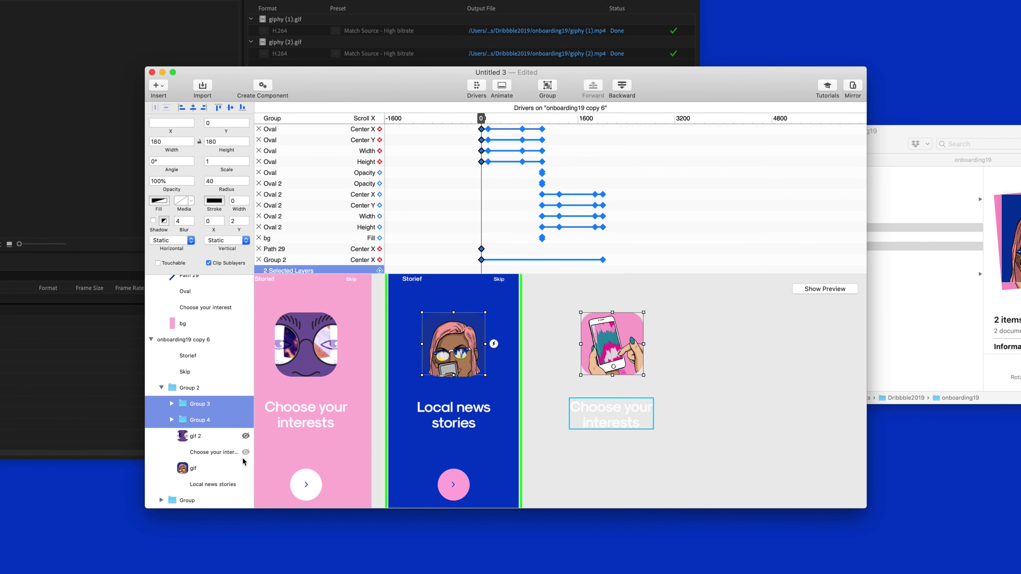
Step: Preview the video illustrations and delete the old gif 2 and gif layers from Group 2
click(825, 289)
click(772, 430)
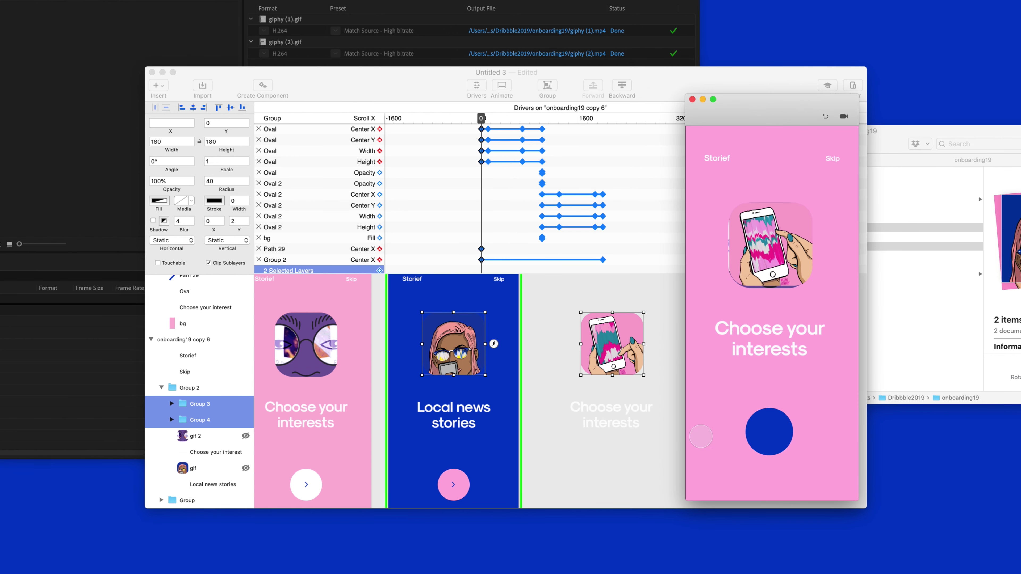
click(246, 439)
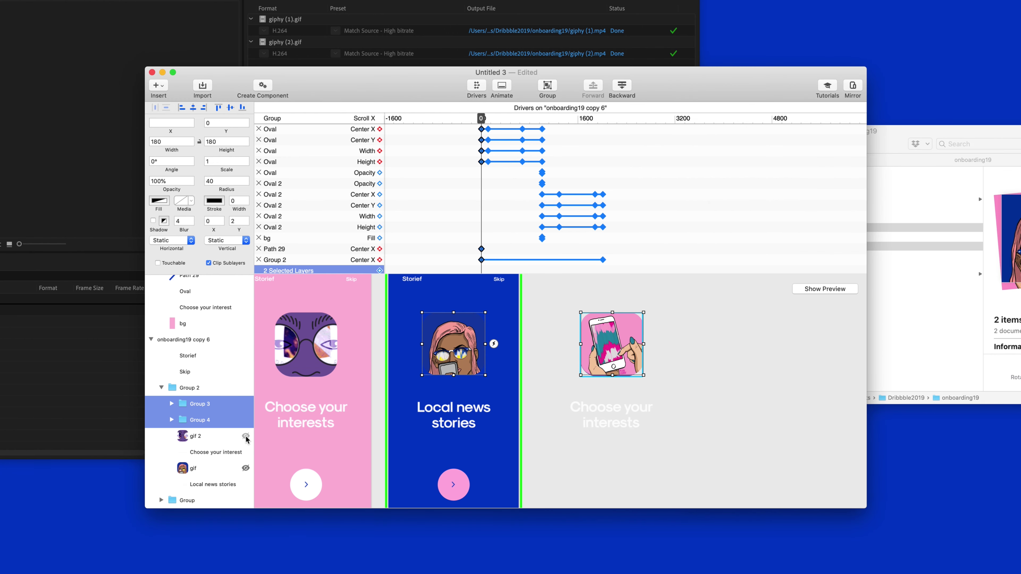
click(197, 435)
key(BackSpace)
click(201, 452)
key(BackSpace)
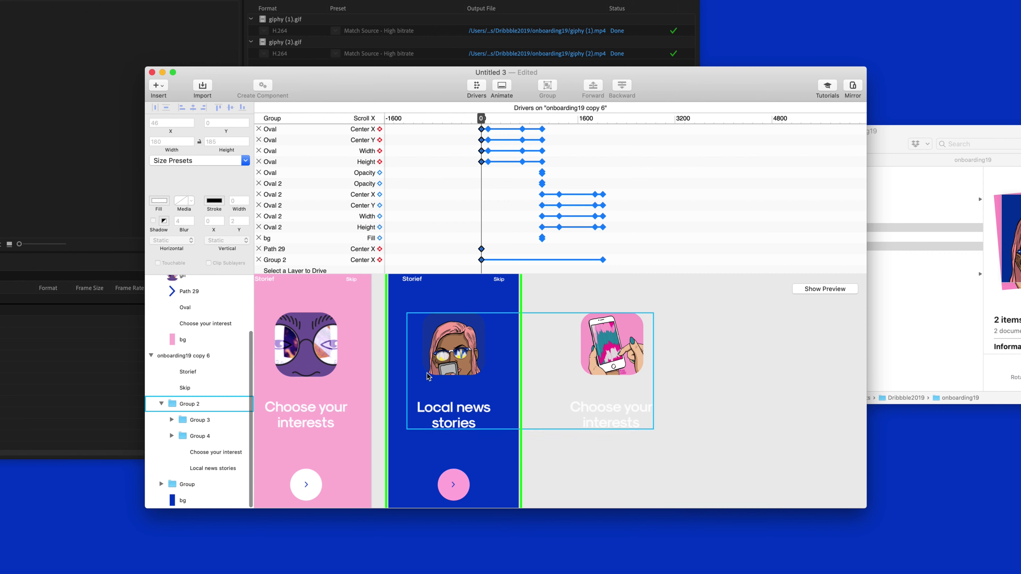
Step: Swipe repeatedly through the preview to check the circle transition with the new video illustrations
click(805, 290)
click(771, 436)
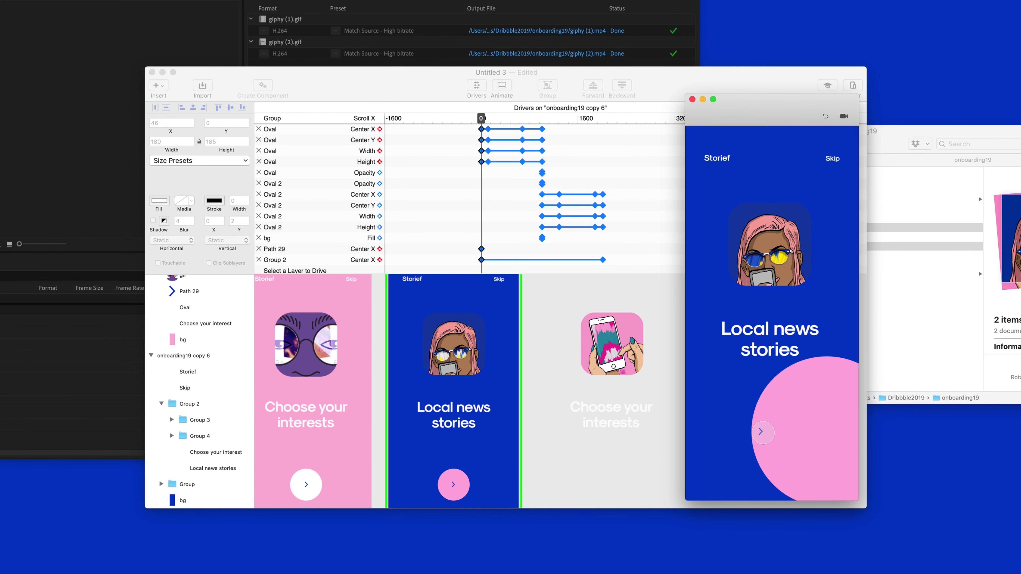
click(780, 432)
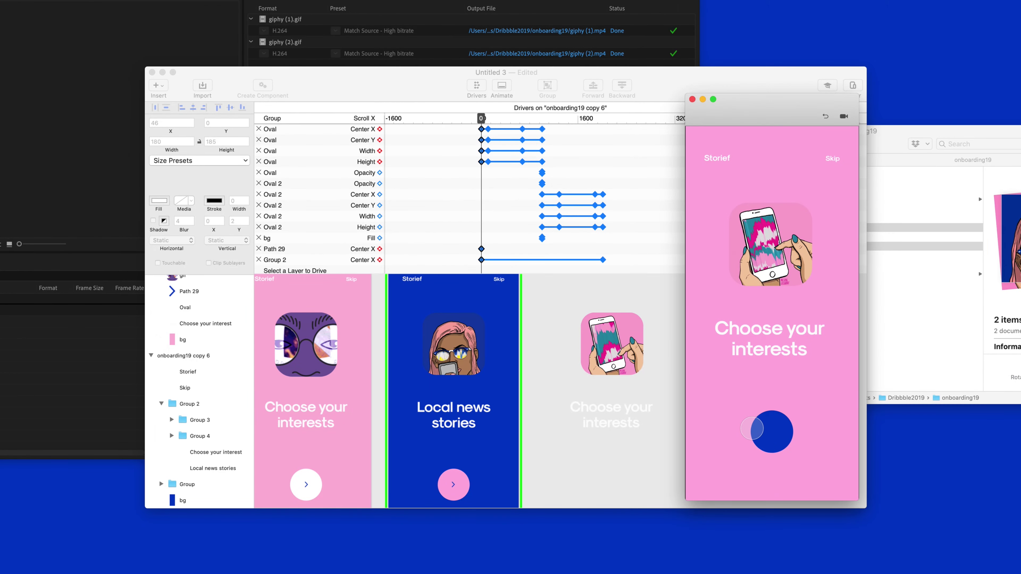
click(756, 427)
click(772, 430)
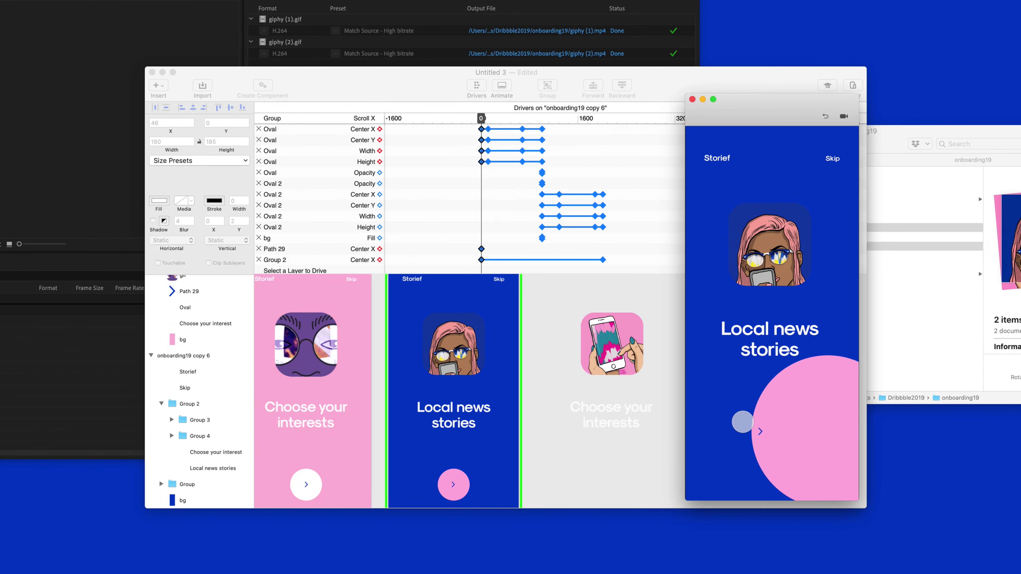
click(766, 433)
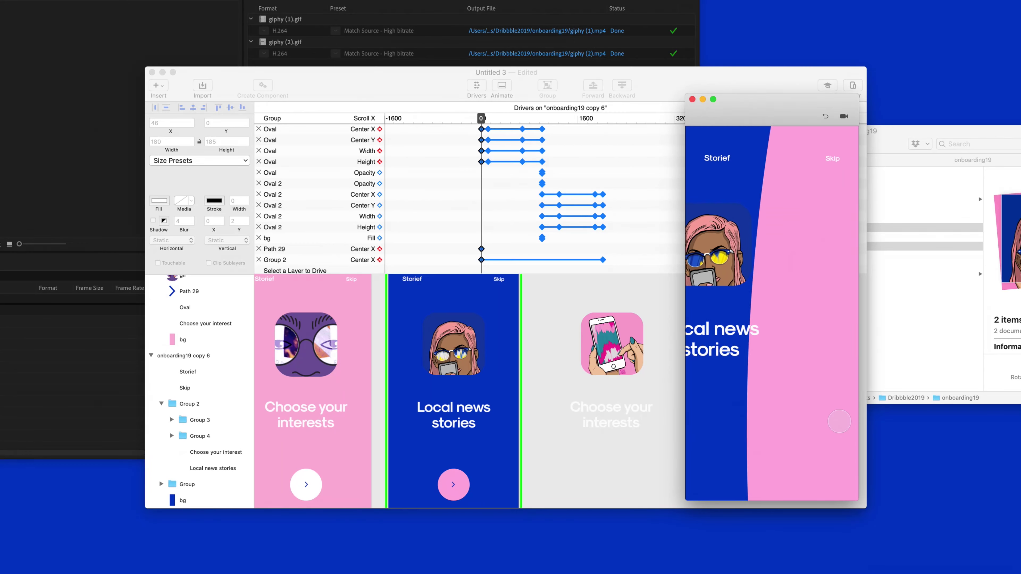
click(778, 429)
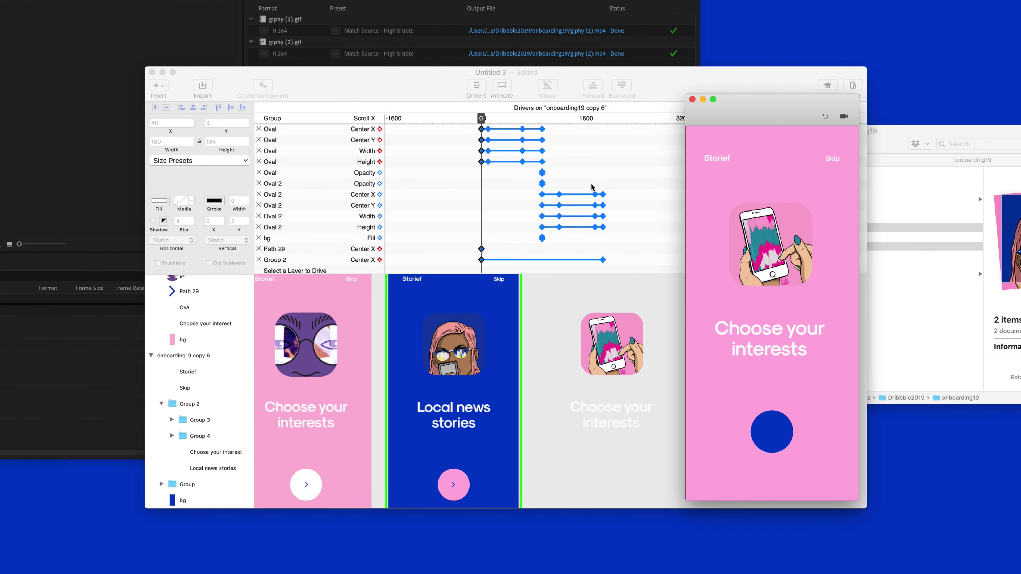
Step: Move the scroll position to 2000 and preview the transition's end state
click(594, 116)
drag(595, 115, 603, 118)
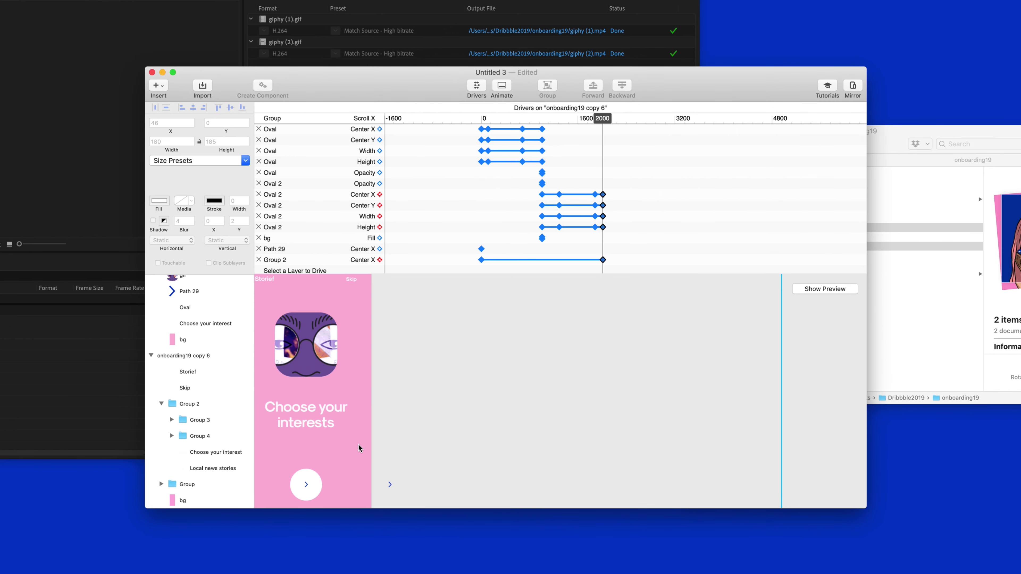
scroll(331, 399, down, 4)
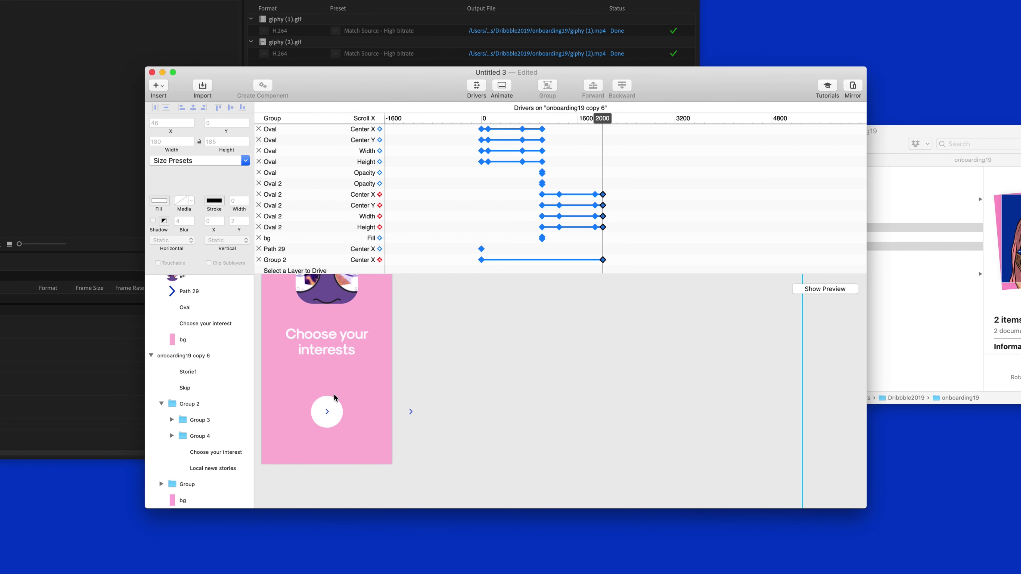
click(825, 289)
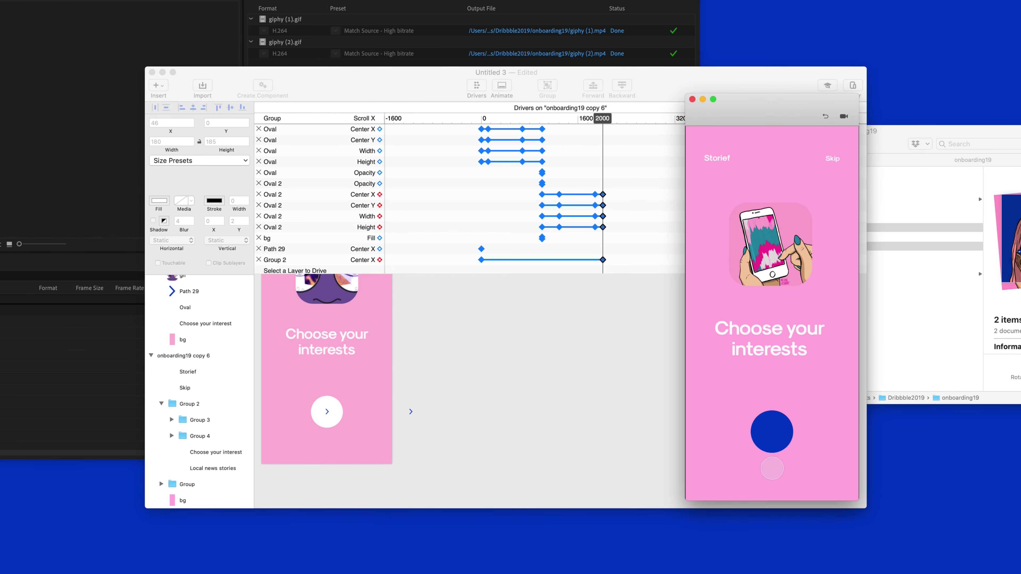
drag(606, 120, 599, 125)
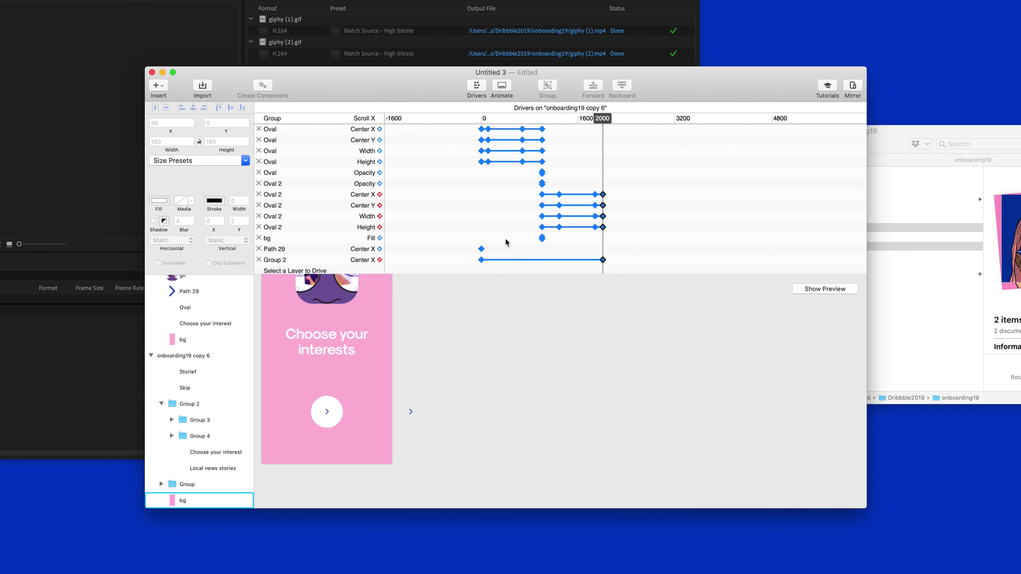
click(481, 321)
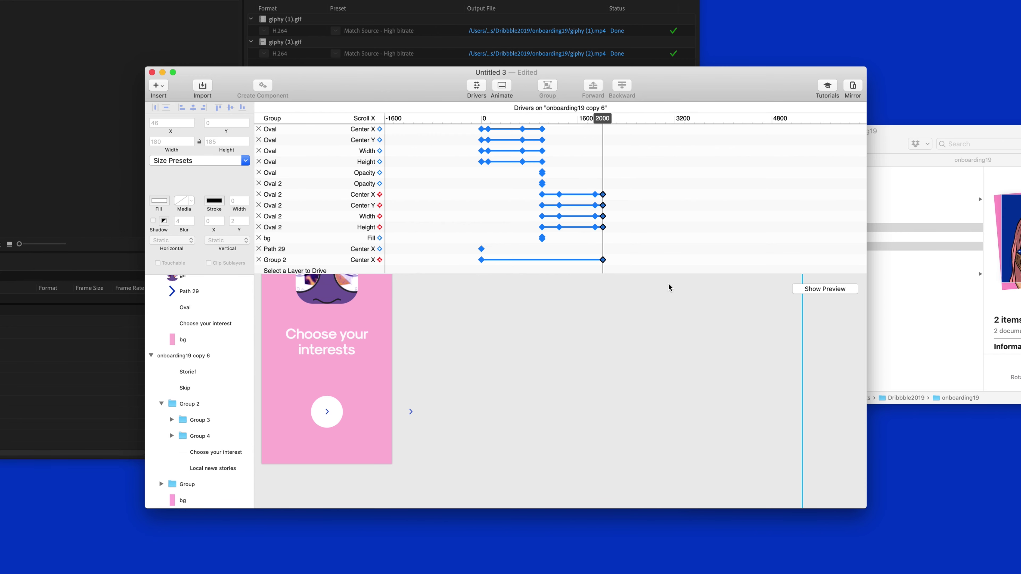
Step: Select the blue Oval 2 in onboarding19 copy 6 and set its width and height to 0 at scroll position 2000
scroll(238, 280, up, 3)
click(177, 284)
click(189, 428)
scroll(646, 263, down, 2)
click(561, 480)
scroll(595, 402, down, 2)
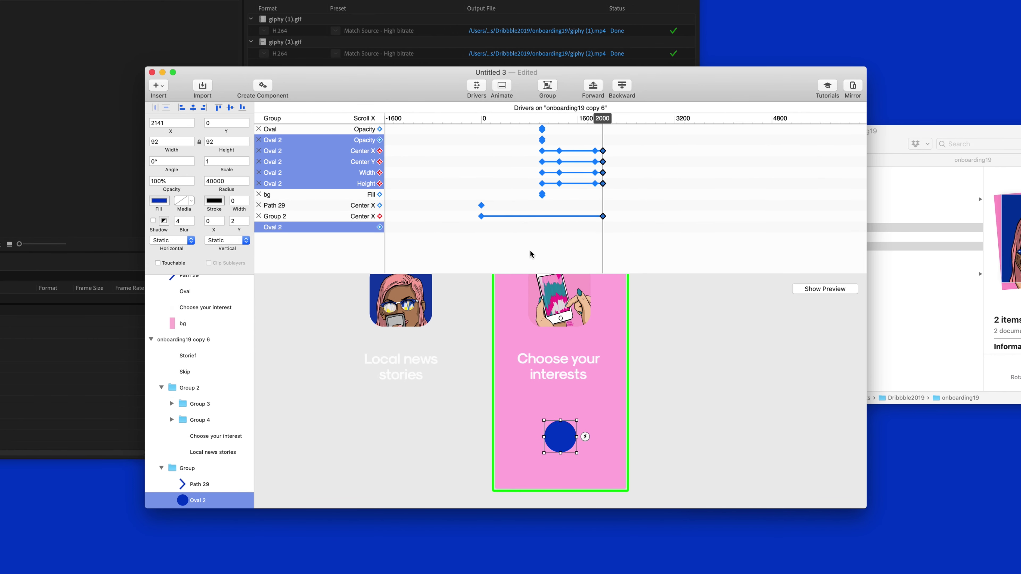
key(Return)
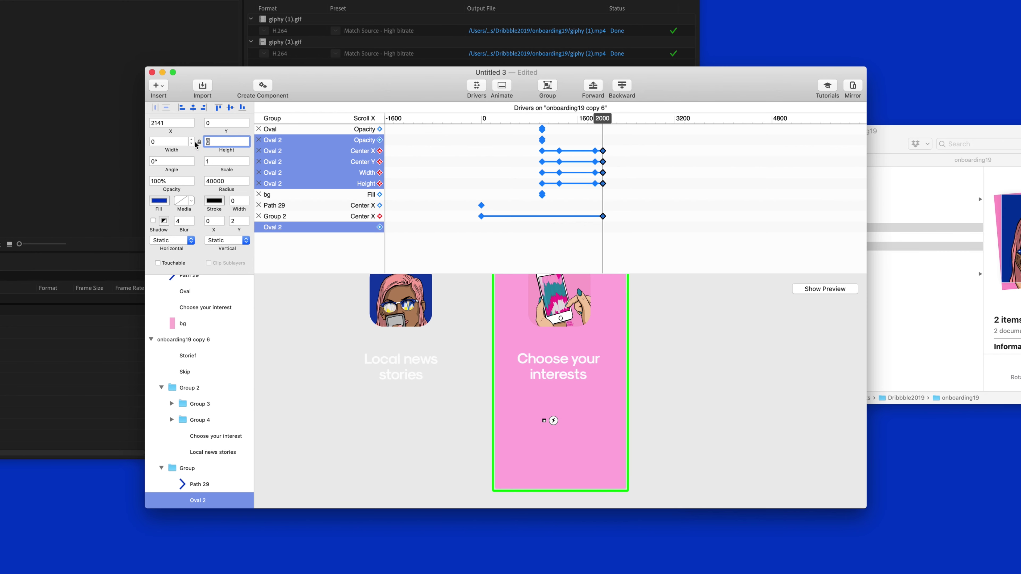
Step: Add a Center X driver to Path 30 and rename the white circle layer Oval white
click(388, 202)
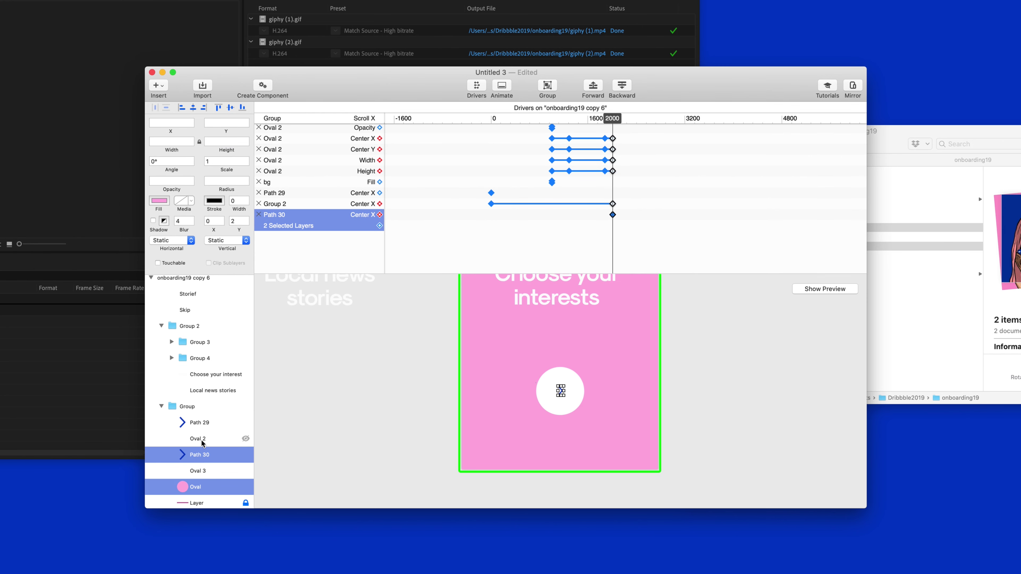
click(201, 439)
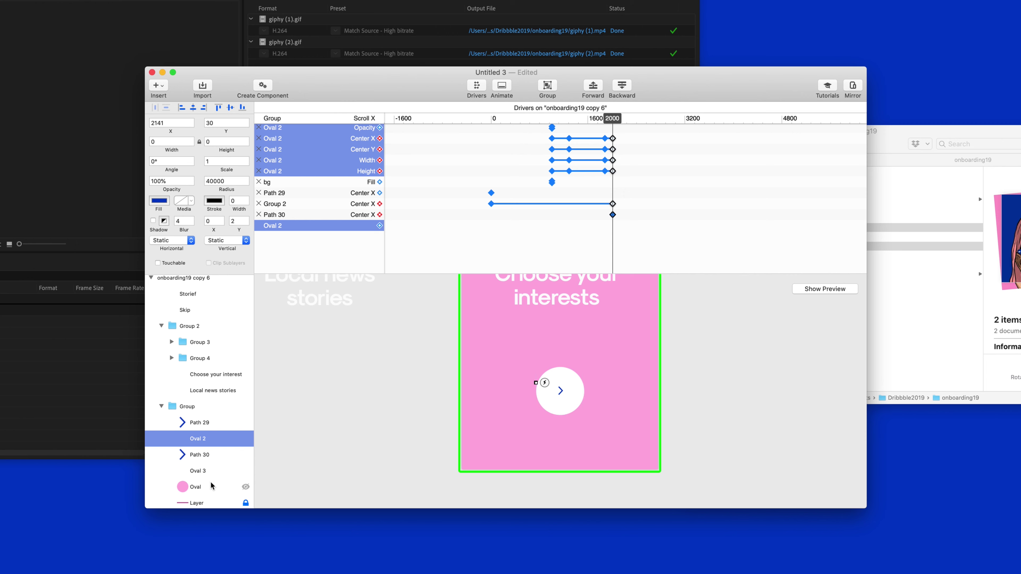
click(196, 487)
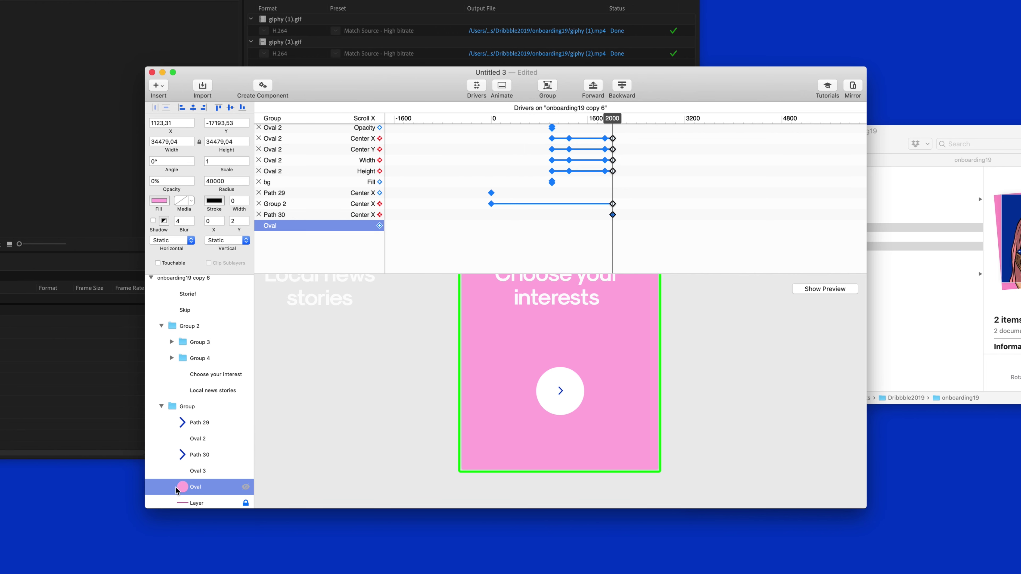
click(552, 398)
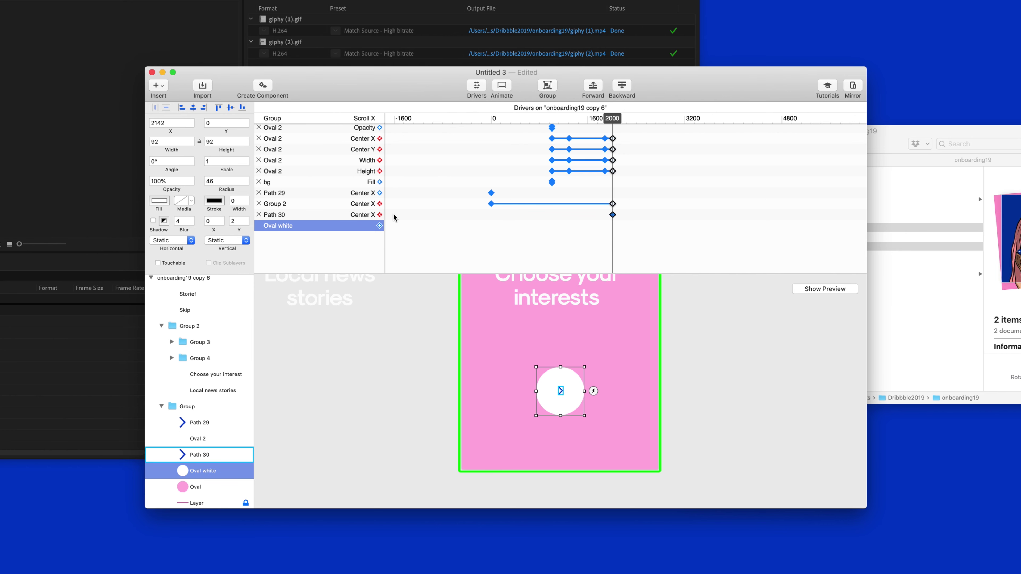
Step: Add a Center X driver to Oval white and an Opacity driver to Path 30 at scroll position 2000
click(380, 226)
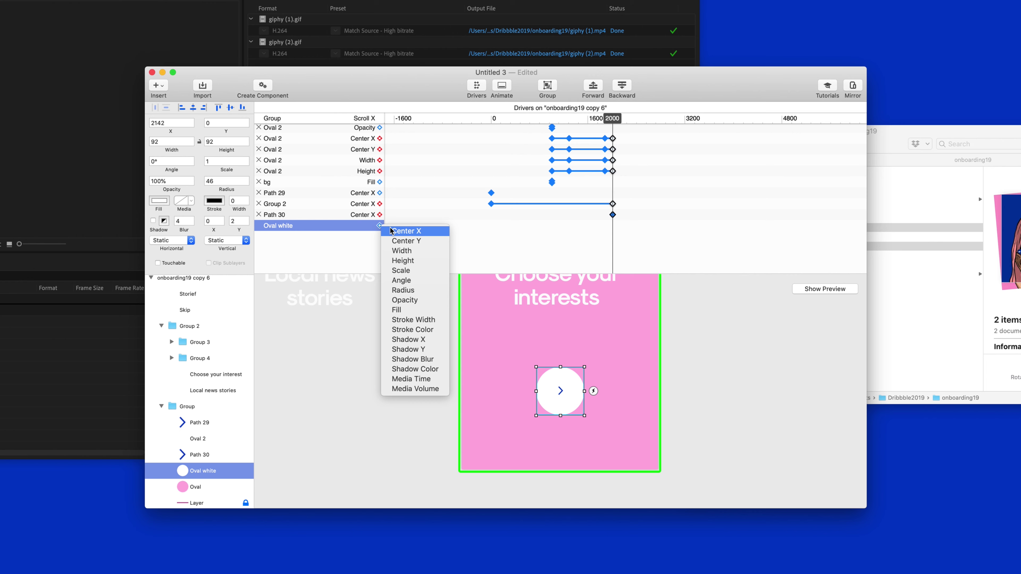
click(406, 231)
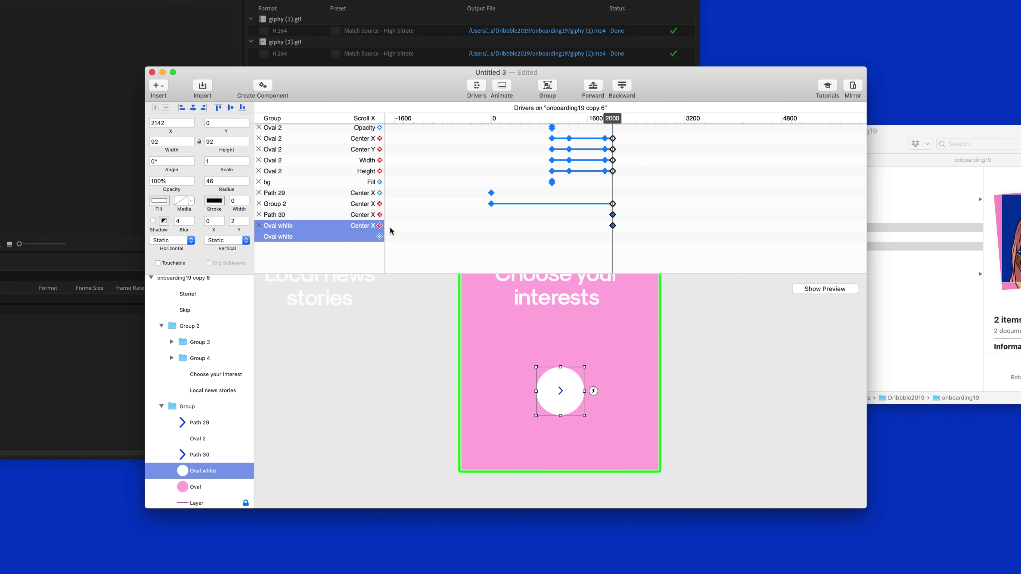
click(380, 236)
click(408, 309)
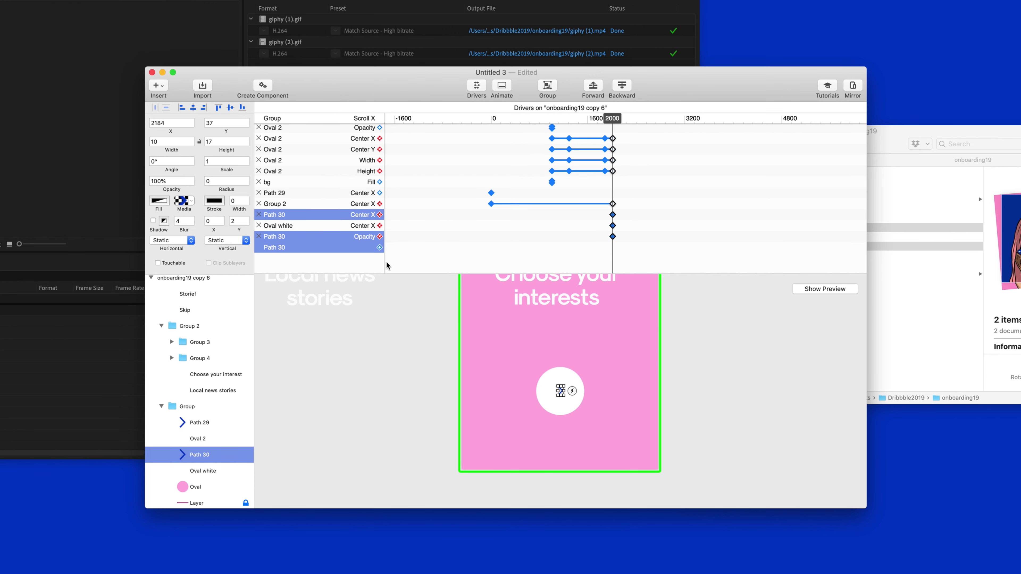
Step: Add a Scale driver to Oval white with a second keyframe at about 2155, and set its scale to 0 at 2000
click(380, 247)
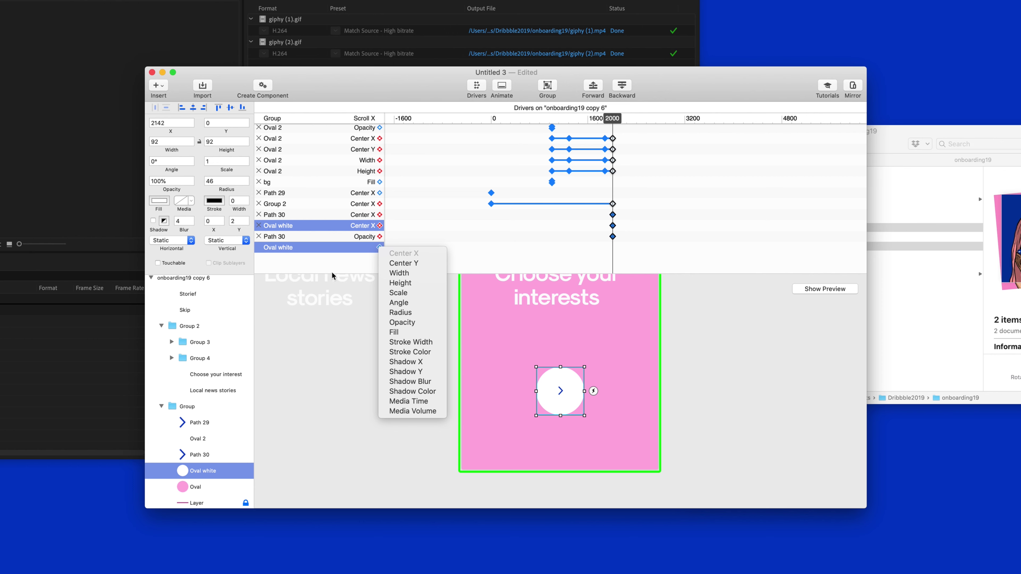
click(398, 293)
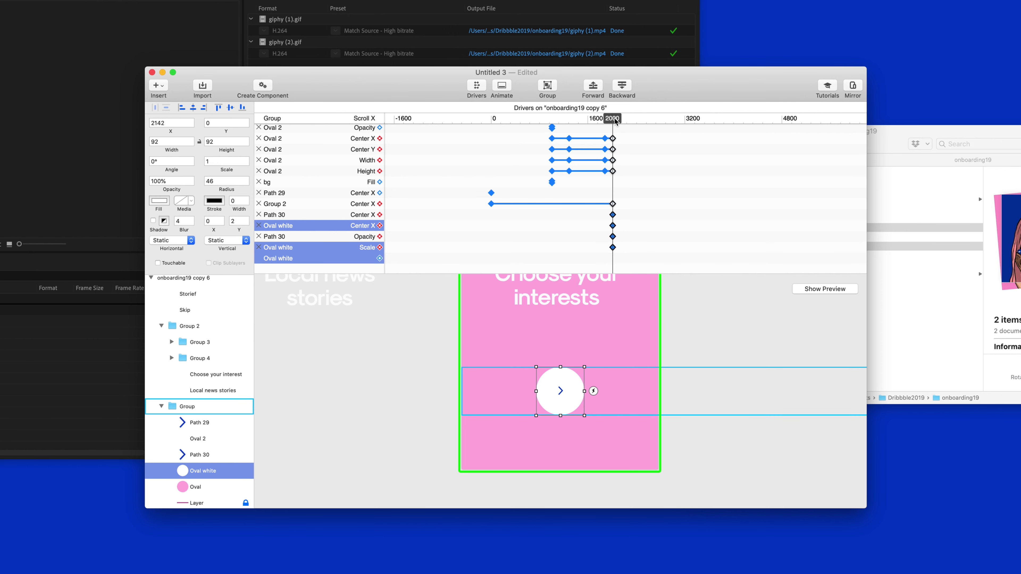
drag(616, 122, 620, 122)
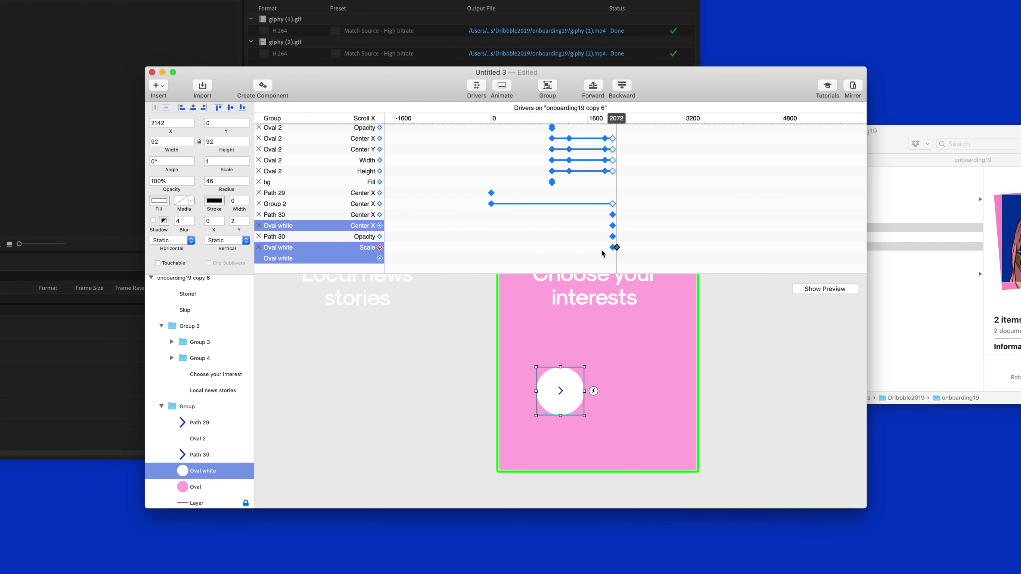
drag(617, 247, 622, 247)
click(612, 140)
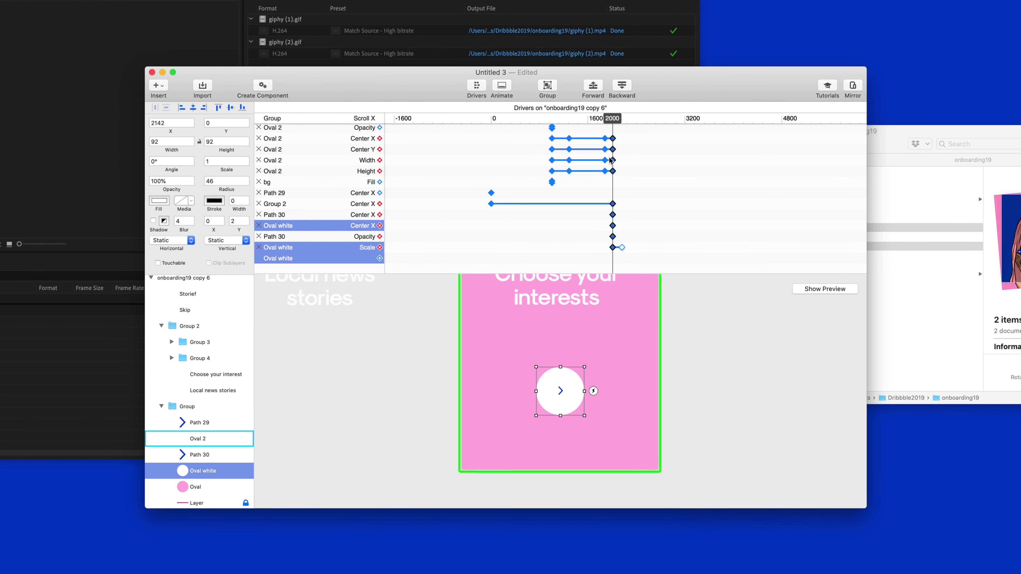
click(612, 248)
key(Return)
Step: Set the width and height of the blue Oval 2 to 92 at scroll position 2000
mouse_move(612, 120)
mouse_down()
mouse_move(622, 120)
mouse_move(613, 121)
mouse_up()
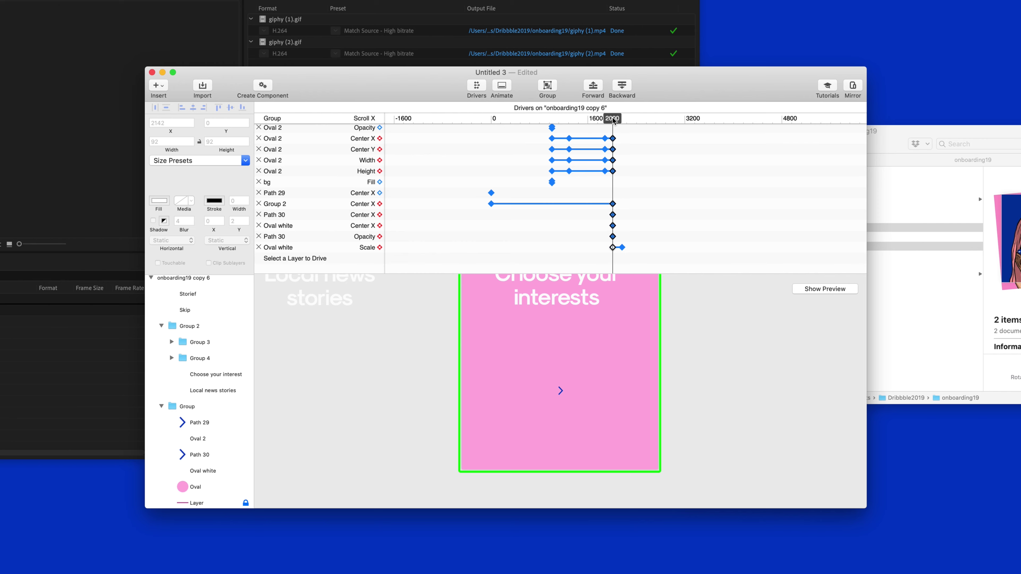
click(613, 121)
scroll(615, 166, up, 2)
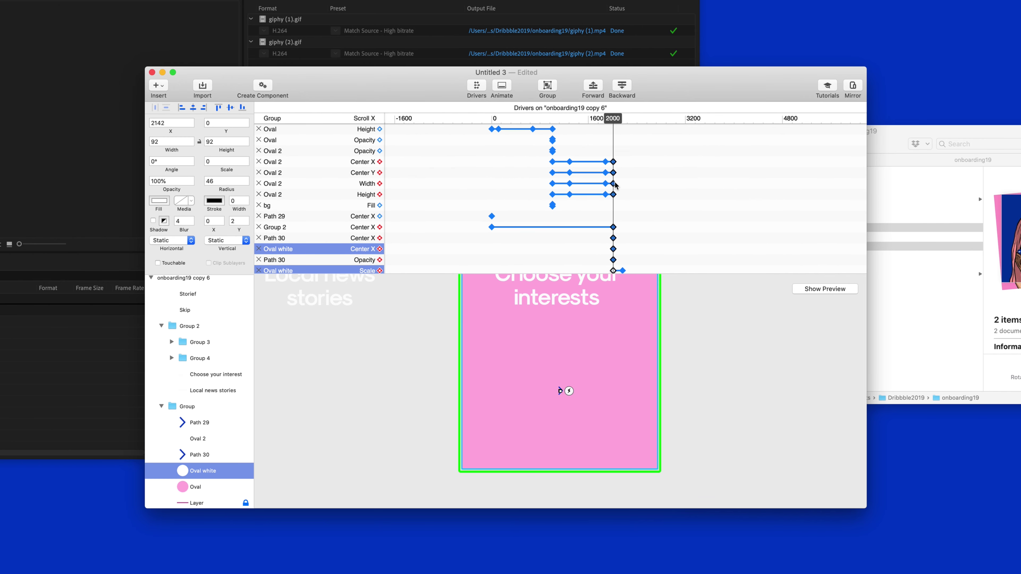
drag(612, 119, 613, 119)
click(569, 164)
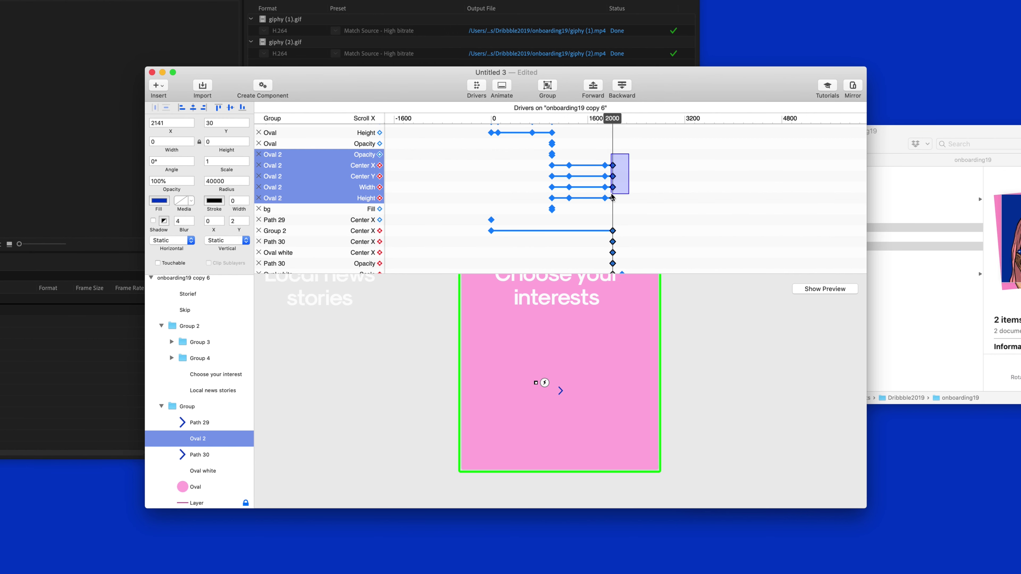
drag(613, 192, 611, 194)
click(613, 166)
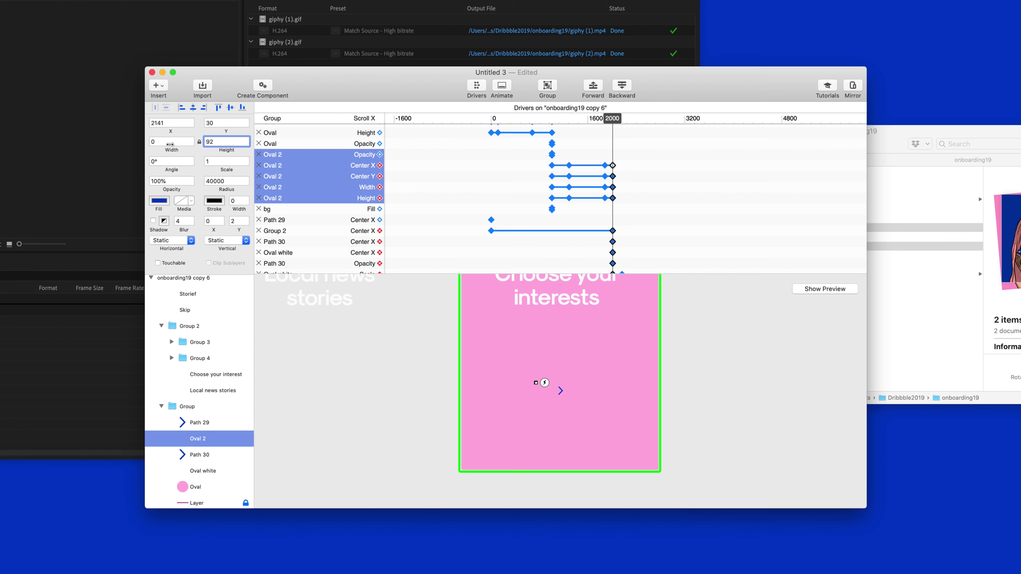
key(Return)
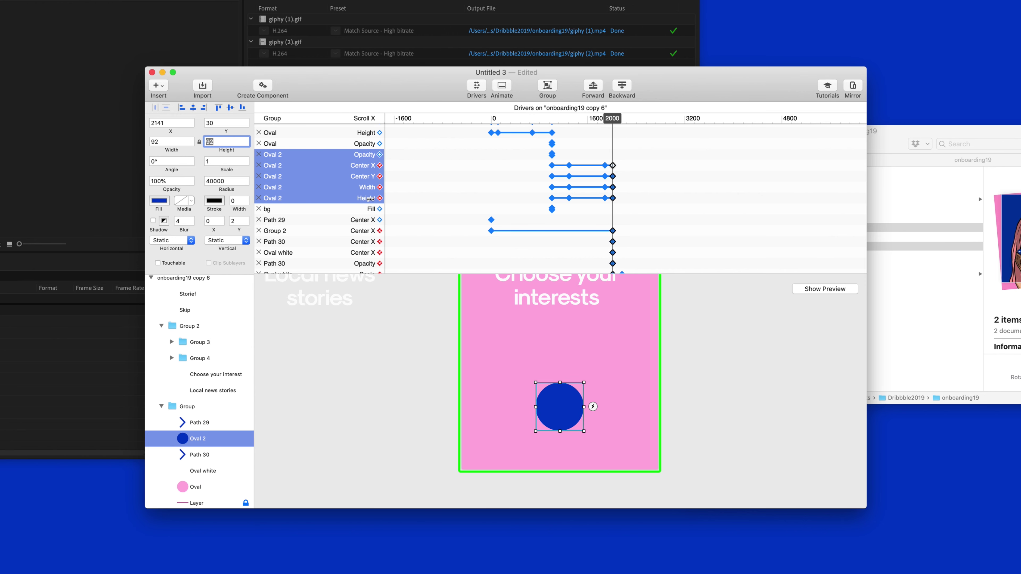
Step: Add a Scale driver to Oval 2 and set its scale to 0 at scroll position 2155
scroll(366, 198, down, 3)
click(378, 238)
click(397, 287)
drag(613, 120, 622, 119)
text(0)
key(Return)
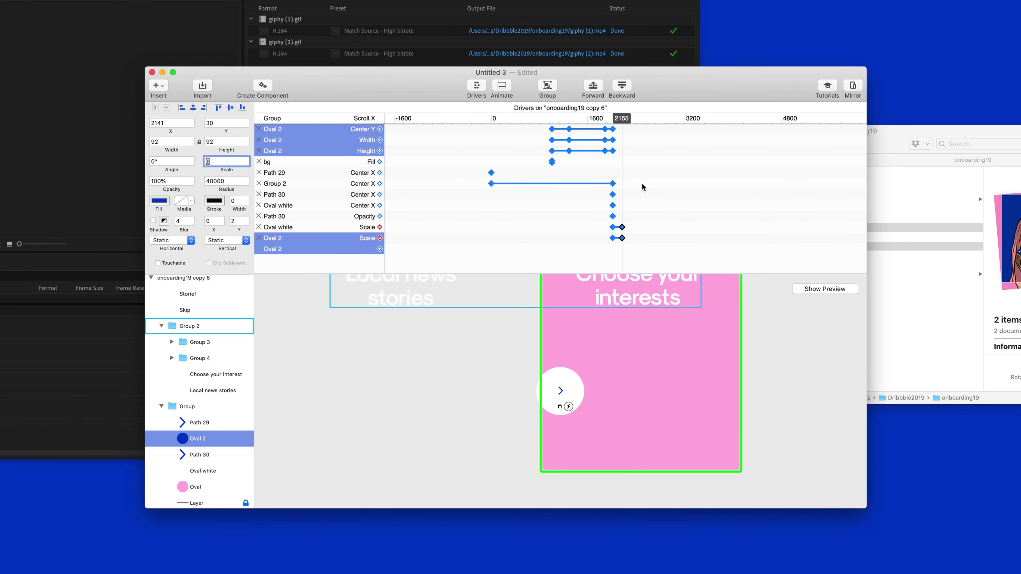
Step: Shift the Scale keyframes of Oval white and Oval 2 earlier so both pairs end at 2000
drag(604, 222, 626, 243)
drag(622, 228, 612, 229)
drag(608, 119, 605, 119)
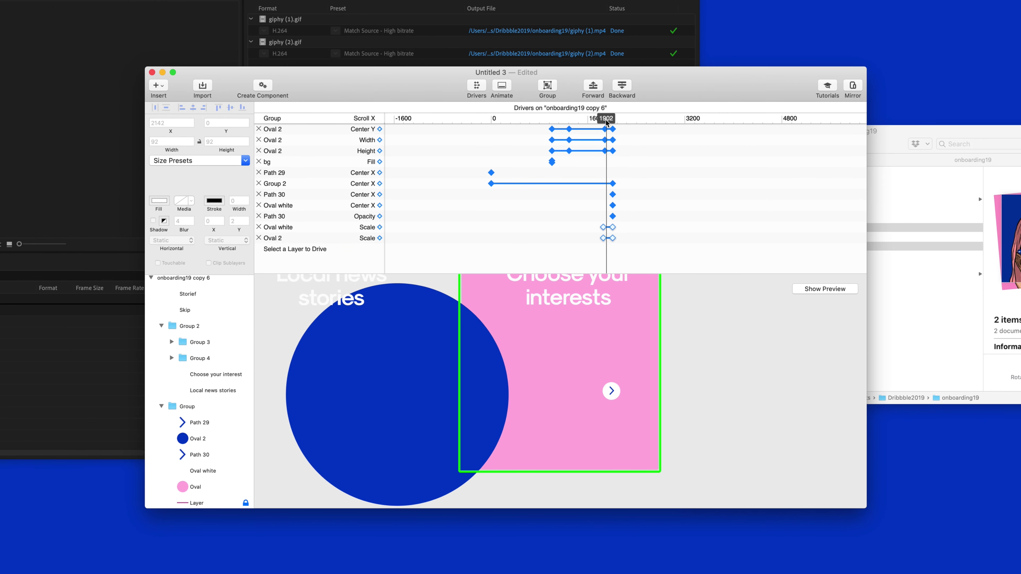
drag(606, 130, 602, 132)
Step: Add a Center X keyframe for Oval white at scroll position 1816 and reposition the circle there
click(287, 217)
click(286, 208)
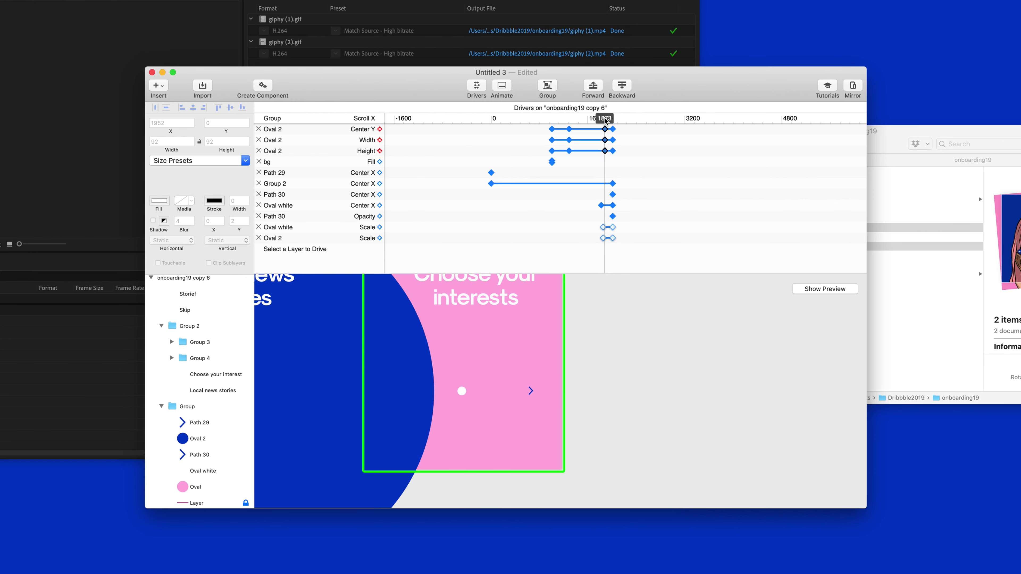
click(208, 122)
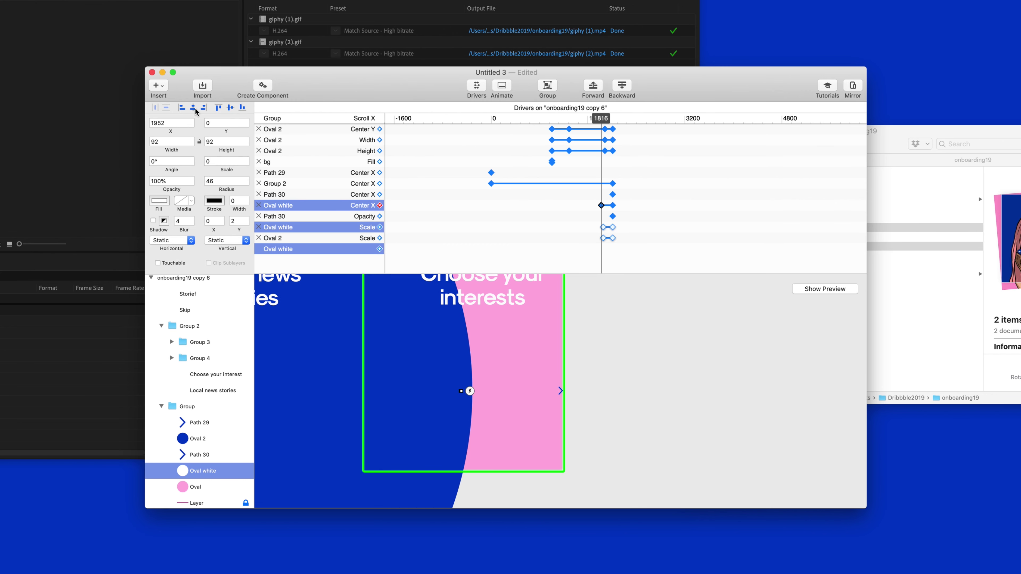
scroll(186, 329, up, 2)
click(190, 297)
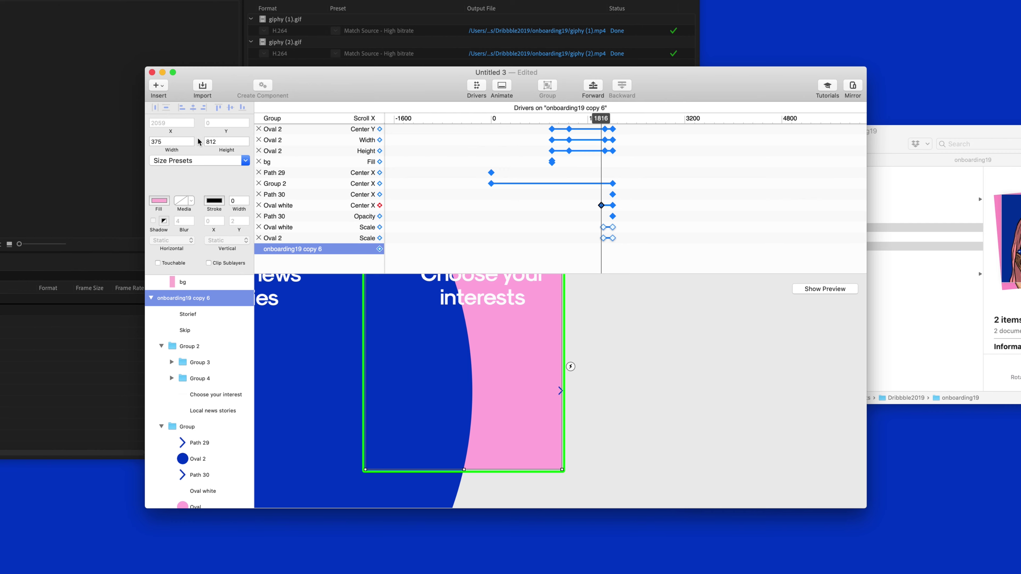
click(601, 205)
Step: Align Oval 2 with the white circle at scroll position 2000, at X 2142 and Y -1
drag(601, 119, 612, 120)
scroll(616, 175, up, 2)
scroll(617, 177, up, 1)
click(609, 159)
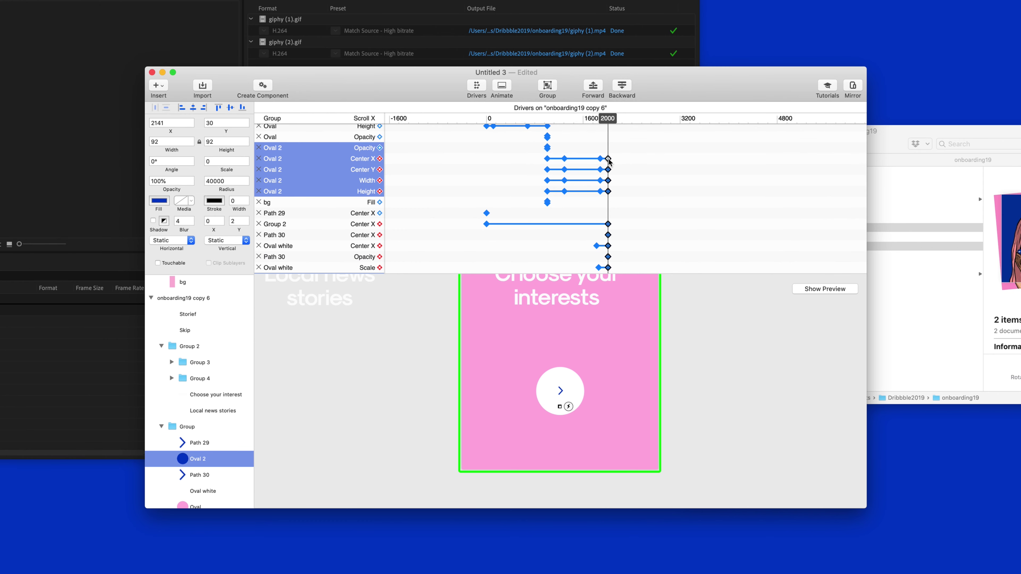
drag(608, 118, 606, 134)
scroll(618, 201, down, 3)
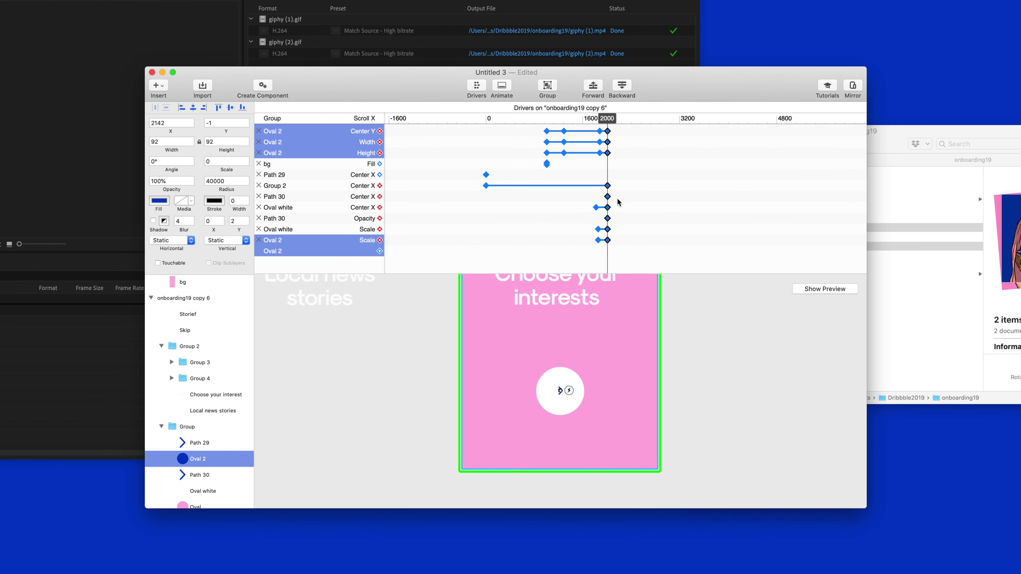
click(615, 233)
Step: Try to delete Oval 2's Scale keyframe at scroll position 2000, scrub the result and undo the deletion
click(608, 241)
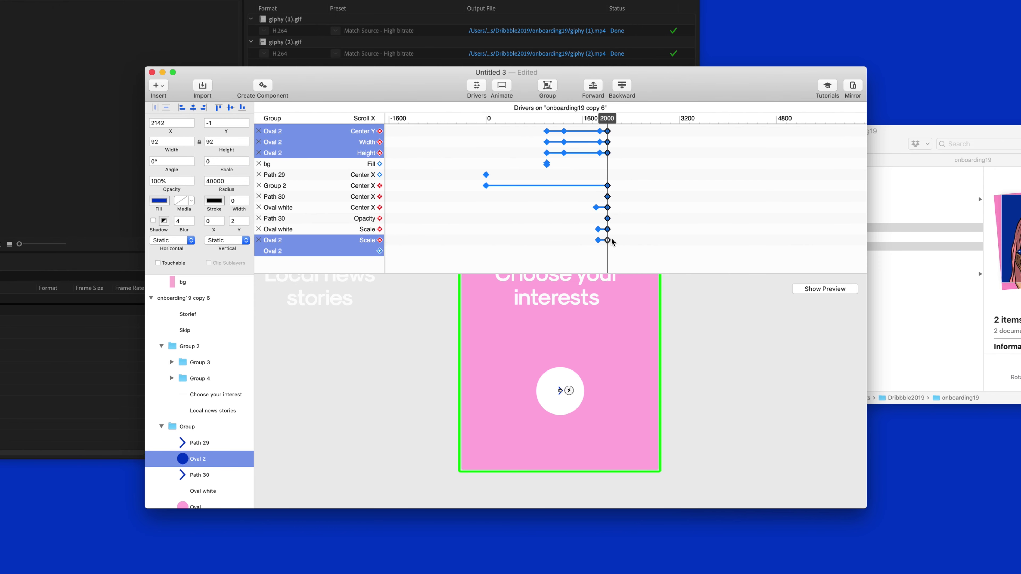
key(BackSpace)
mouse_move(607, 119)
mouse_down()
mouse_move(579, 127)
mouse_move(604, 124)
mouse_up()
key(super+z)
drag(607, 198, 608, 225)
click(608, 240)
key(BackSpace)
drag(607, 121, 608, 127)
key(super+z)
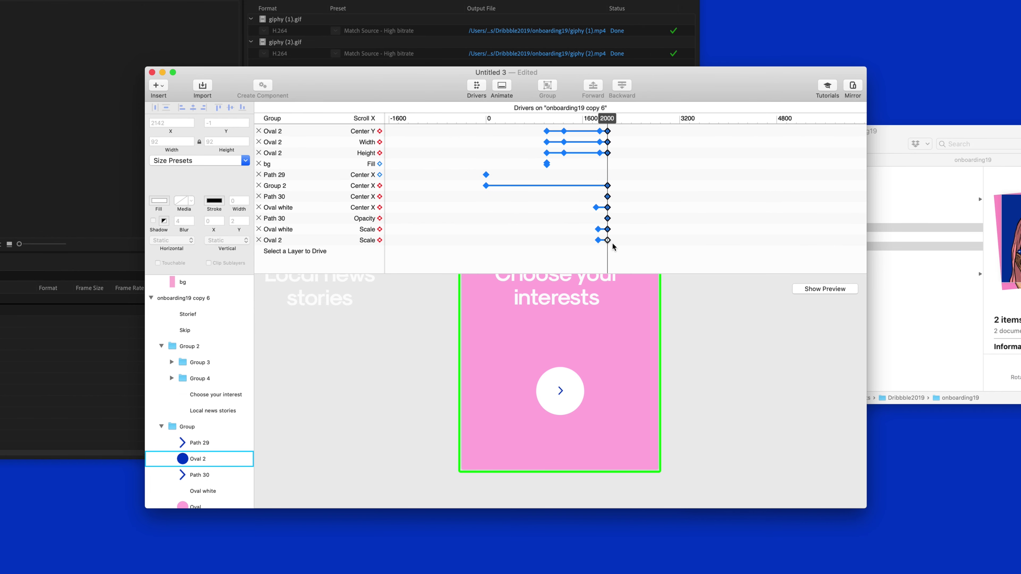
Step: Remove Oval 2's Scale keyframe at scroll position 2000 and set the circle's Y to 0 there
click(380, 240)
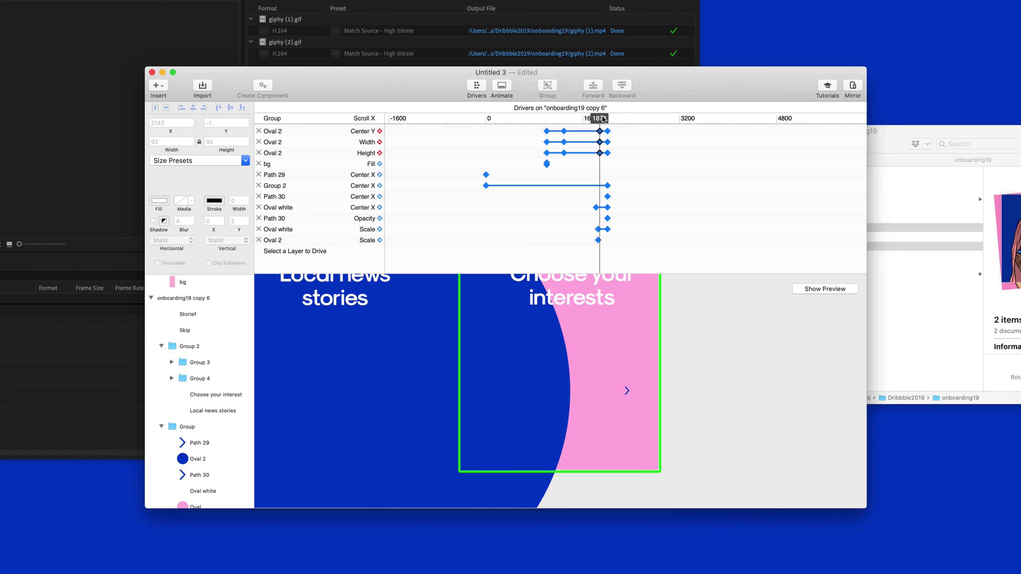
click(563, 392)
click(563, 392)
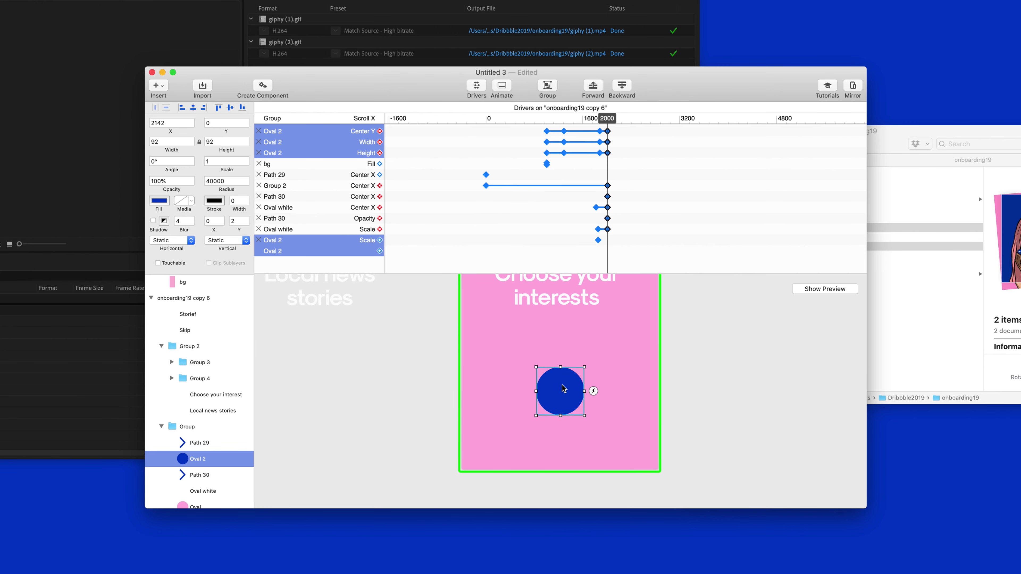
Step: Move Path 30 and Oval white above Path 29 in the Group's layer order
scroll(201, 422, down, 2)
click(203, 453)
shift+click(206, 438)
drag(204, 437, 200, 396)
Step: Move the starting keyframes of Oval white's Center X and Scale and of Oval 2's Scale to 1873
drag(607, 118, 600, 119)
drag(597, 208, 598, 208)
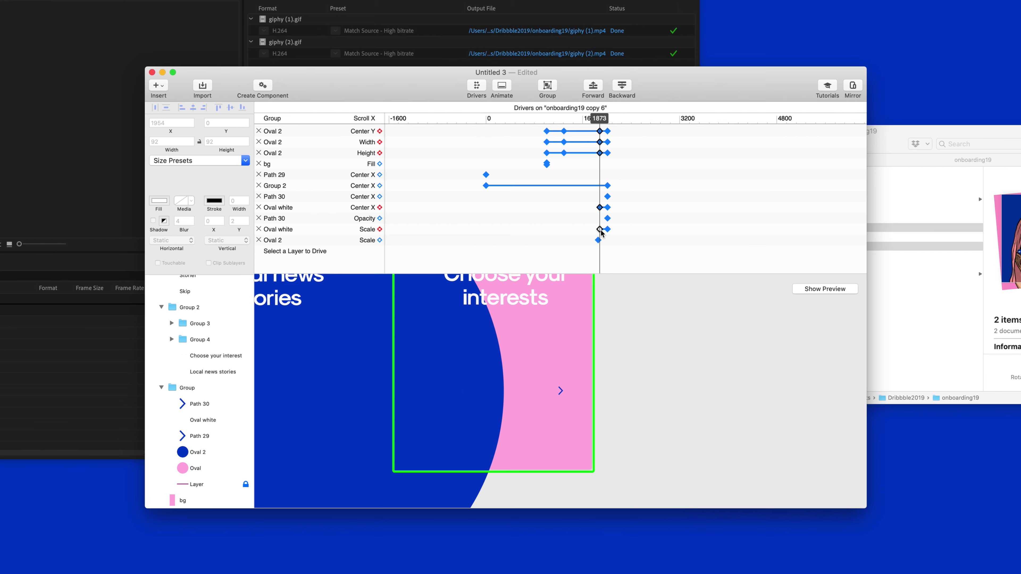
click(599, 241)
click(600, 230)
drag(600, 118, 599, 118)
Step: Shift Oval white's Scale keyframes later so the growth ends at 2033, and preview the transition
click(600, 229)
drag(600, 229, 604, 229)
scroll(605, 225, up, 5)
mouse_move(591, 119)
mouse_down()
mouse_move(606, 120)
mouse_move(596, 123)
mouse_up()
scroll(591, 235, right, 1)
drag(582, 228, 606, 227)
mouse_move(594, 120)
mouse_down()
mouse_move(585, 121)
mouse_move(605, 122)
mouse_up()
scroll(605, 123, down, 1)
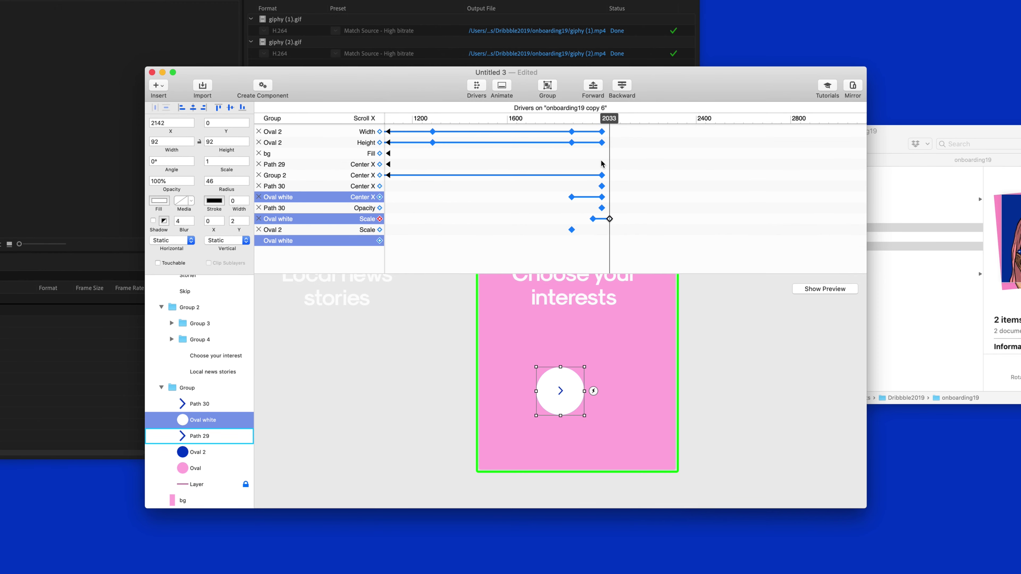
click(812, 290)
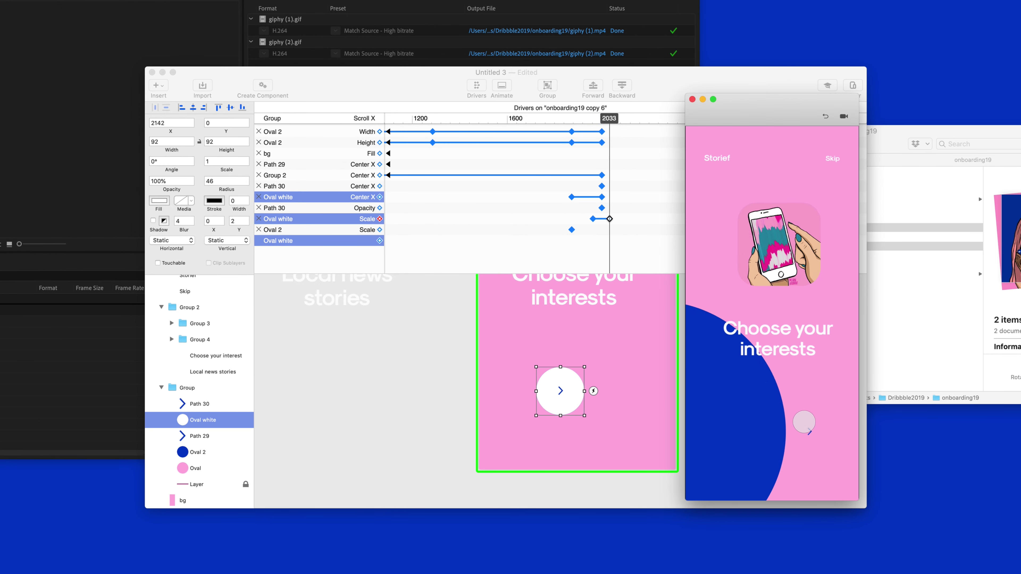
Step: Place Oval white's Scale keyframes at 1972 and 2000, previewing the transition after each adjustment
click(591, 218)
shift+click(592, 218)
drag(609, 220, 602, 220)
click(817, 291)
mouse_move(781, 429)
mouse_down()
mouse_move(845, 427)
mouse_move(768, 431)
mouse_up()
click(618, 227)
drag(619, 226, 596, 219)
click(584, 221)
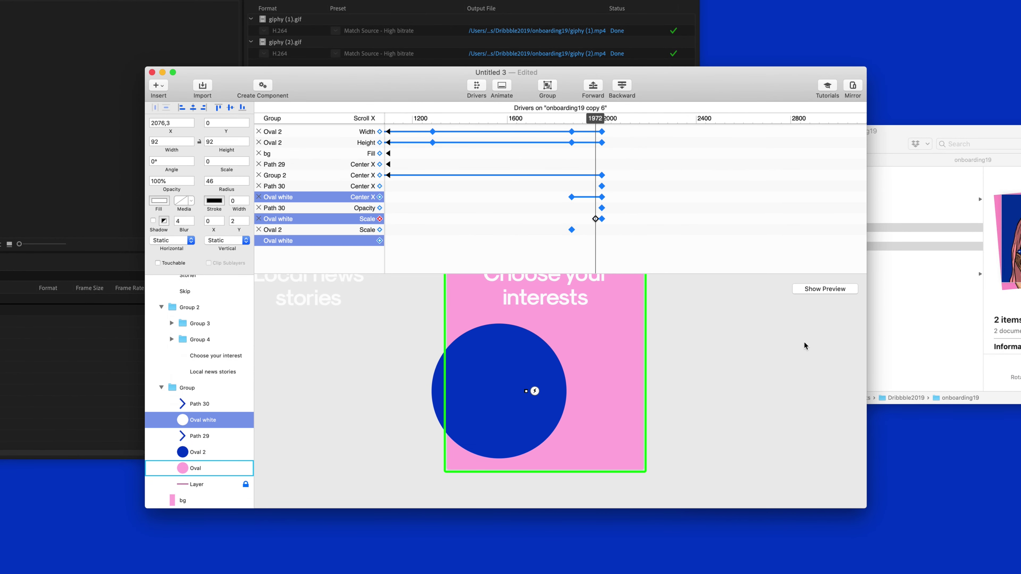
click(844, 289)
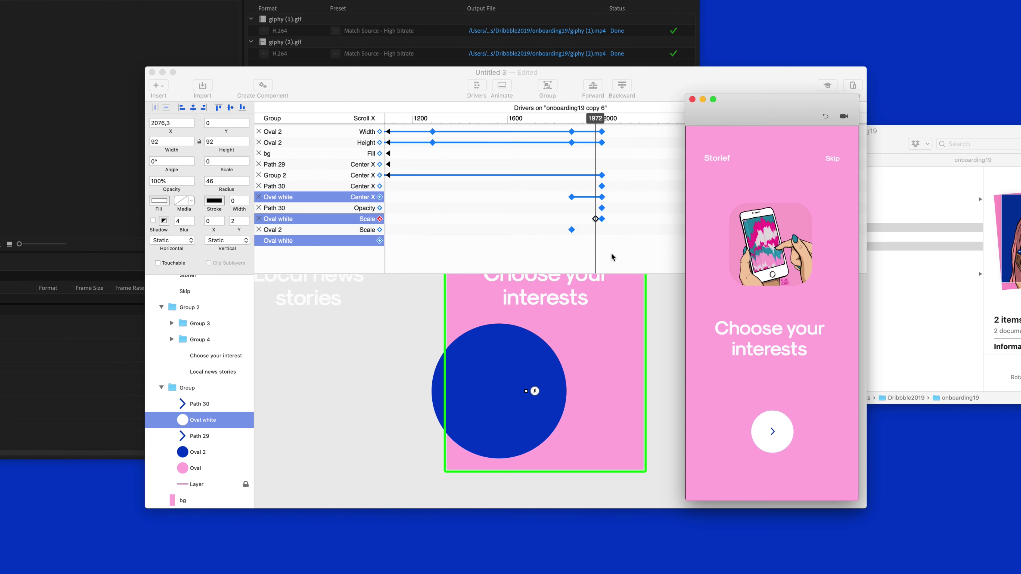
key(super+w)
Step: Try Oval white's starting Center X keyframe at 1972, preview it and return the keyframe to 1873
drag(572, 198, 596, 198)
click(813, 289)
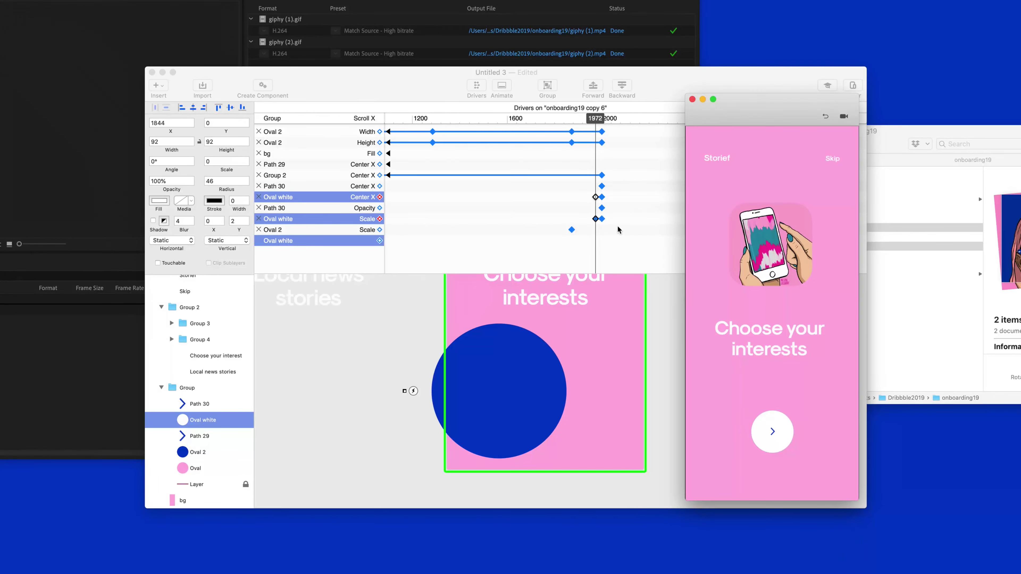
key(super+w)
click(572, 230)
key(super+r)
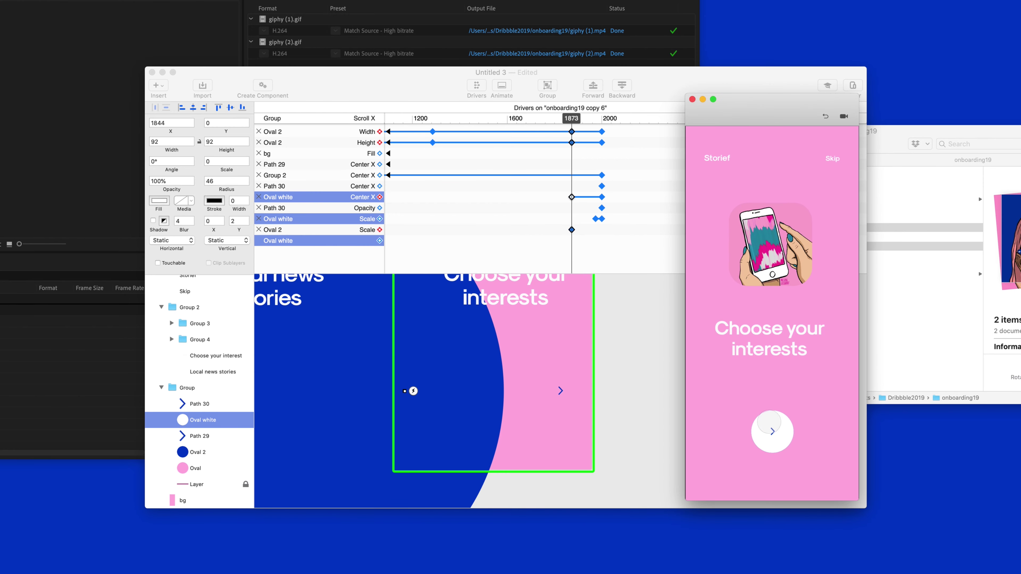
key(super+w)
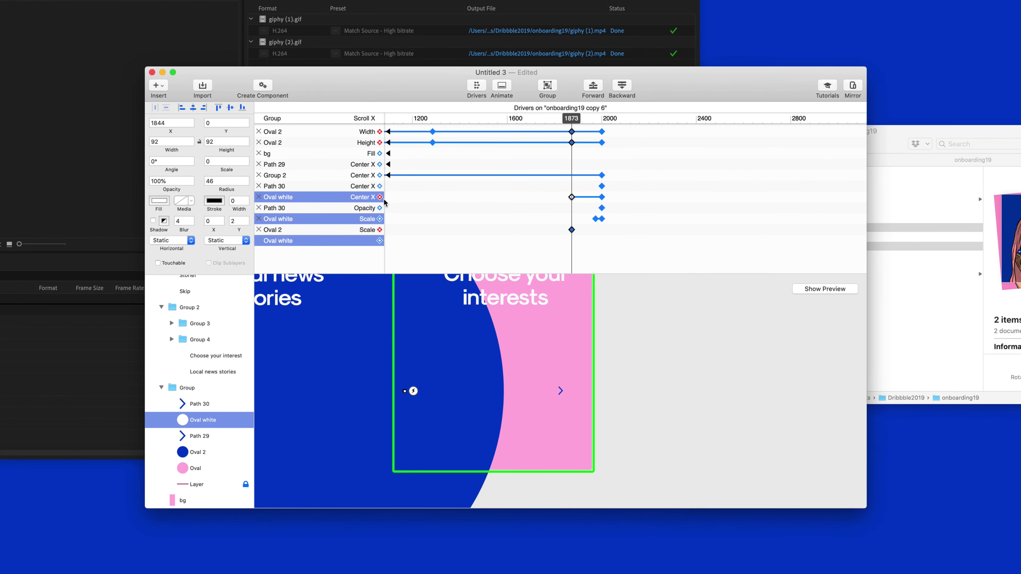
Step: Preview the prototype from scroll position 2000 and swipe back and forth between both screens to check the circle transition
click(823, 292)
key(super+w)
click(602, 118)
key(super+r)
mouse_move(724, 427)
mouse_down()
mouse_move(852, 421)
mouse_move(705, 431)
mouse_up()
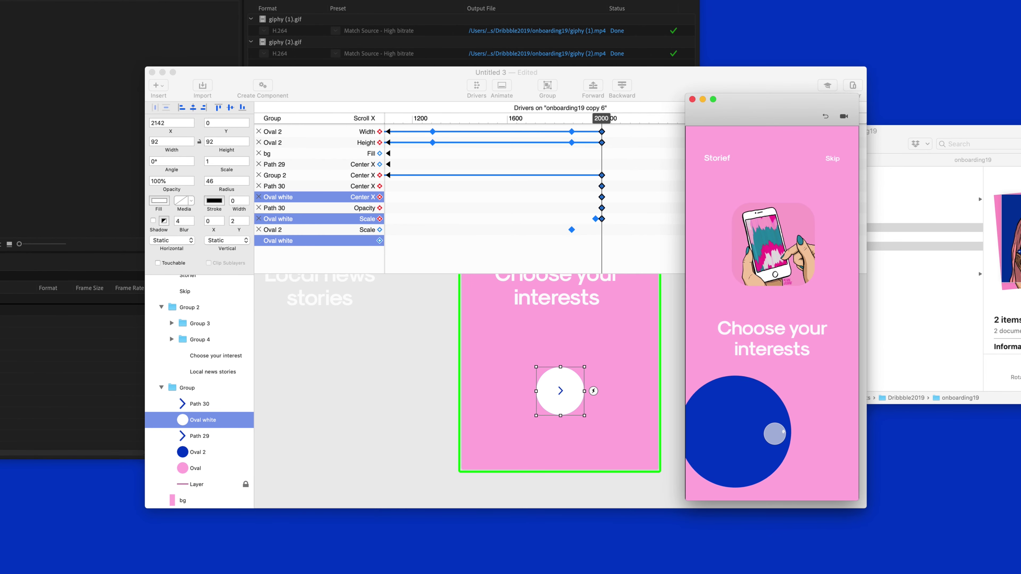
drag(767, 435, 717, 441)
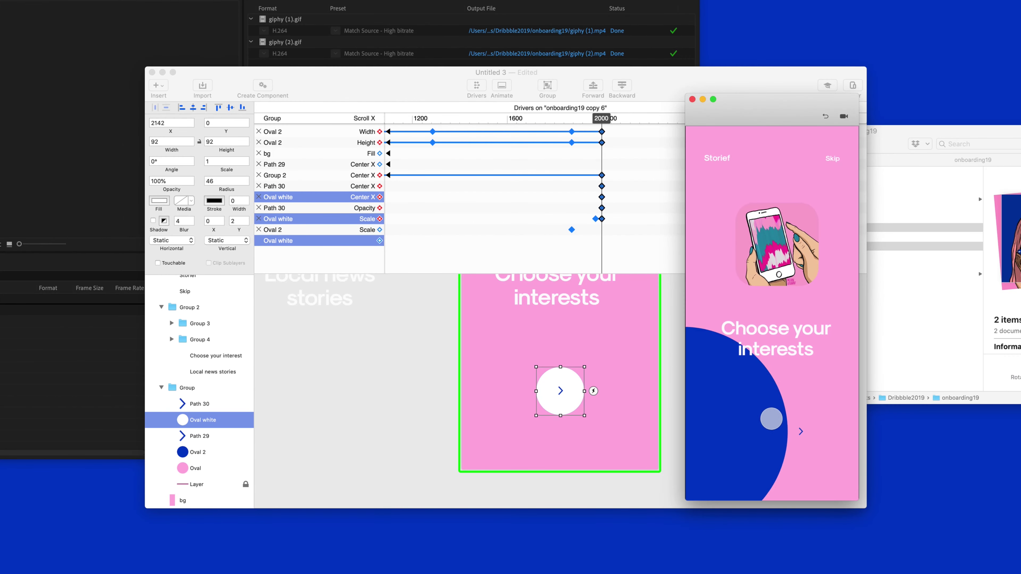
drag(763, 420, 821, 415)
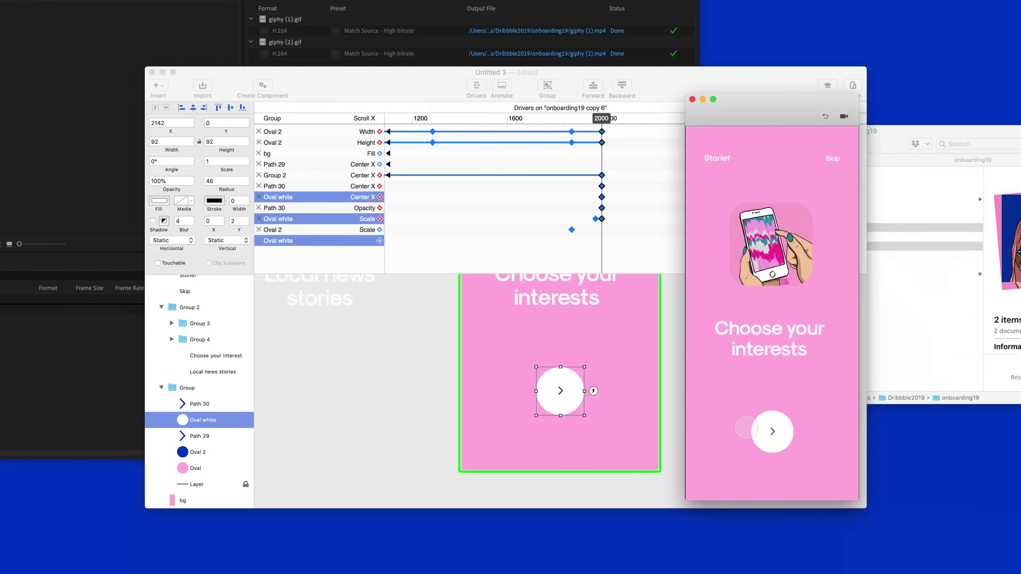
drag(780, 425, 623, 431)
drag(750, 429, 610, 433)
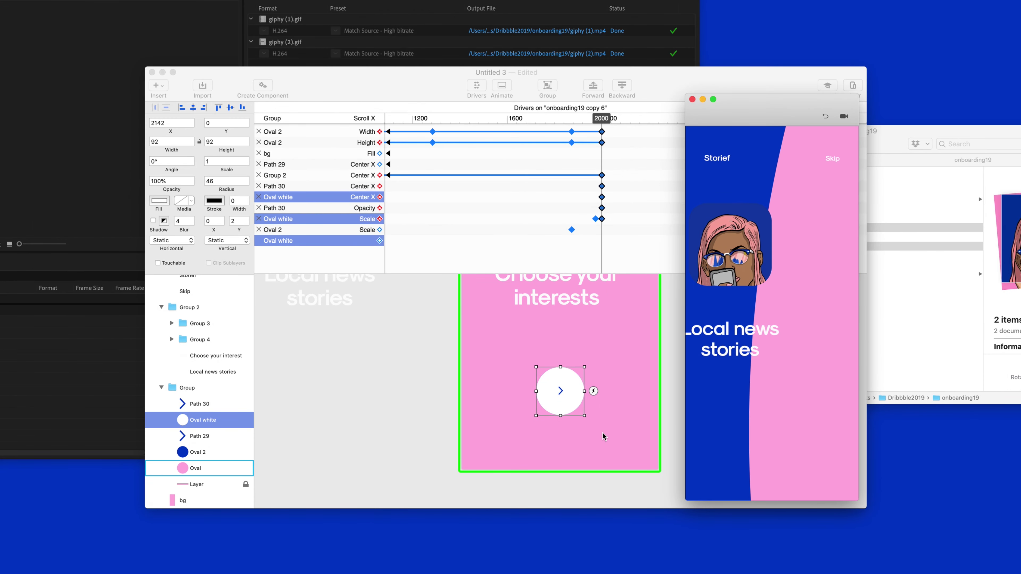
drag(761, 422, 816, 417)
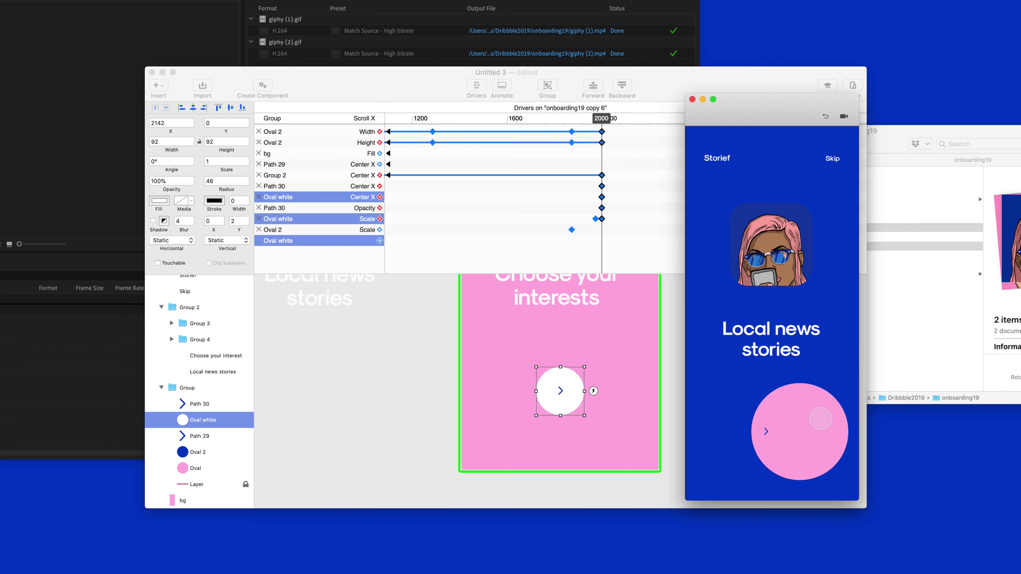